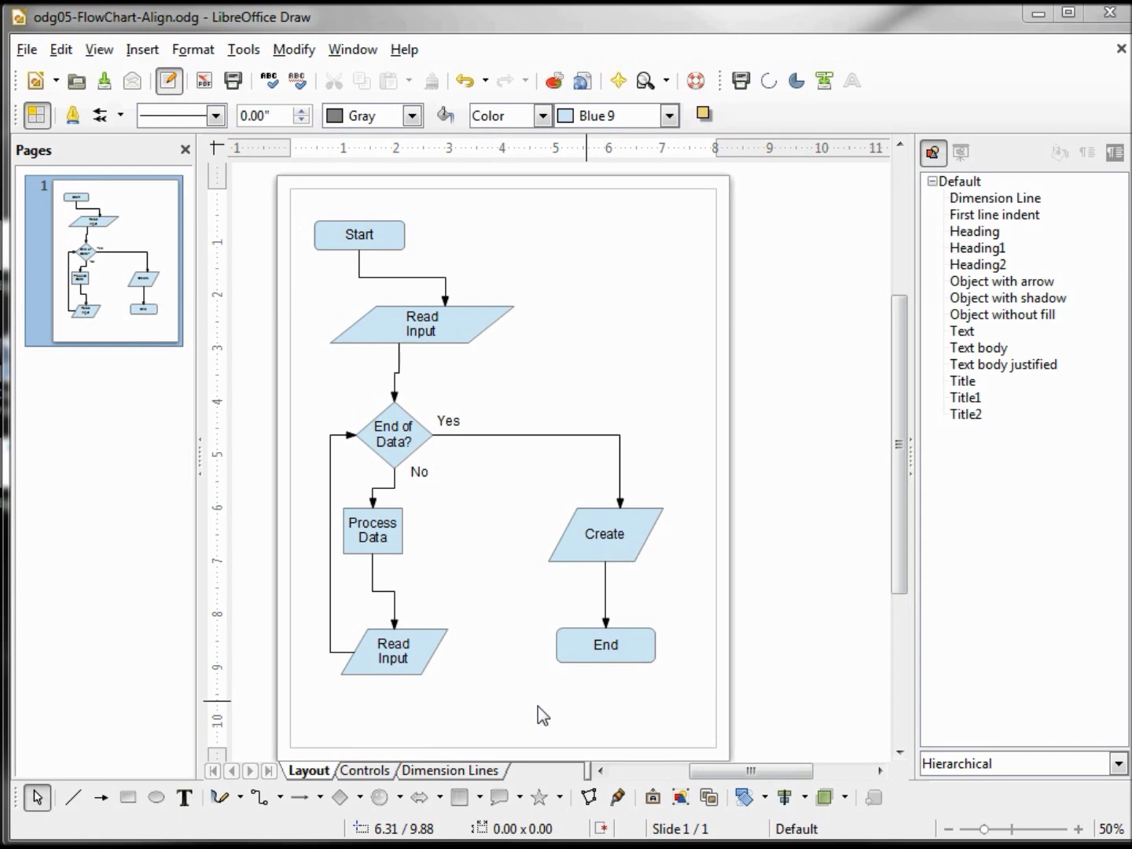
Centre the left flowchart column horizontally, then undo it and clear the selection
{"action": "left_click_drag", "start_coordinate": [540, 209], "coordinate": [522, 477]}
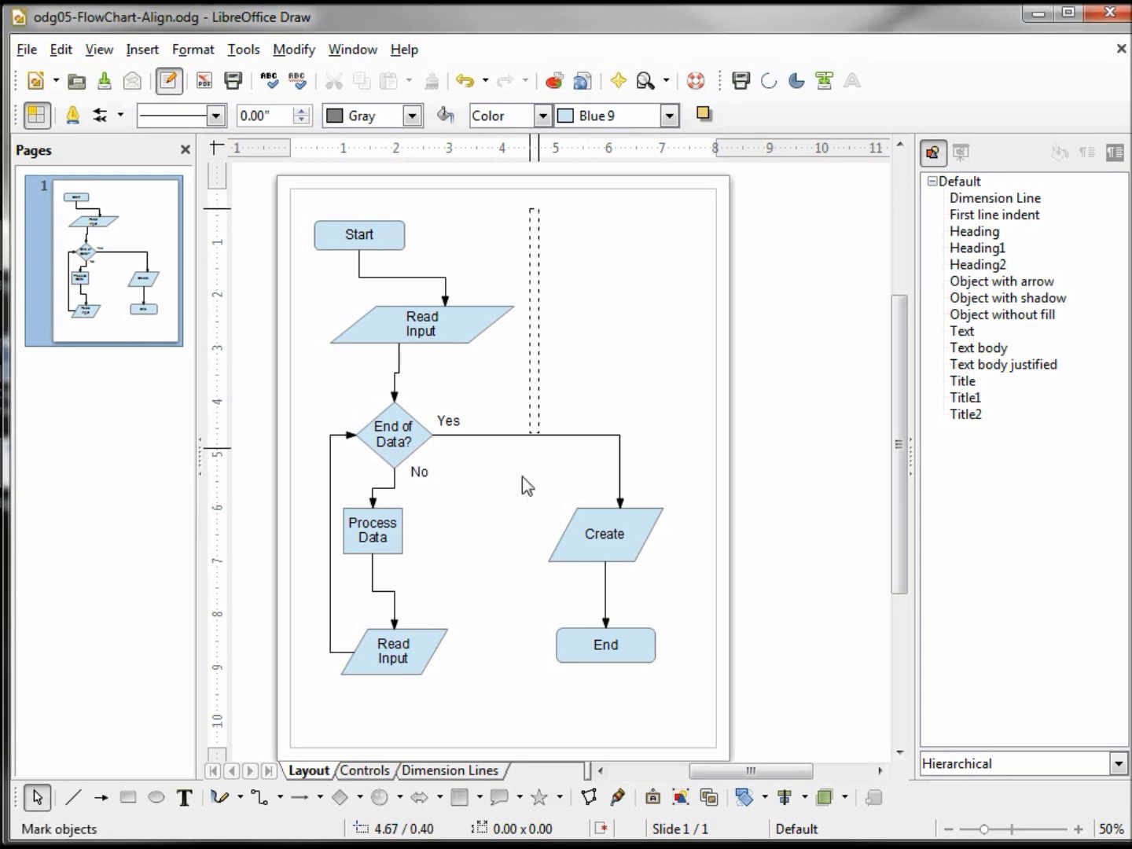
{"action": "left_click_drag", "start_coordinate": [463, 735], "coordinate": [293, 700]}
{"action": "left_click", "coordinate": [287, 51]}
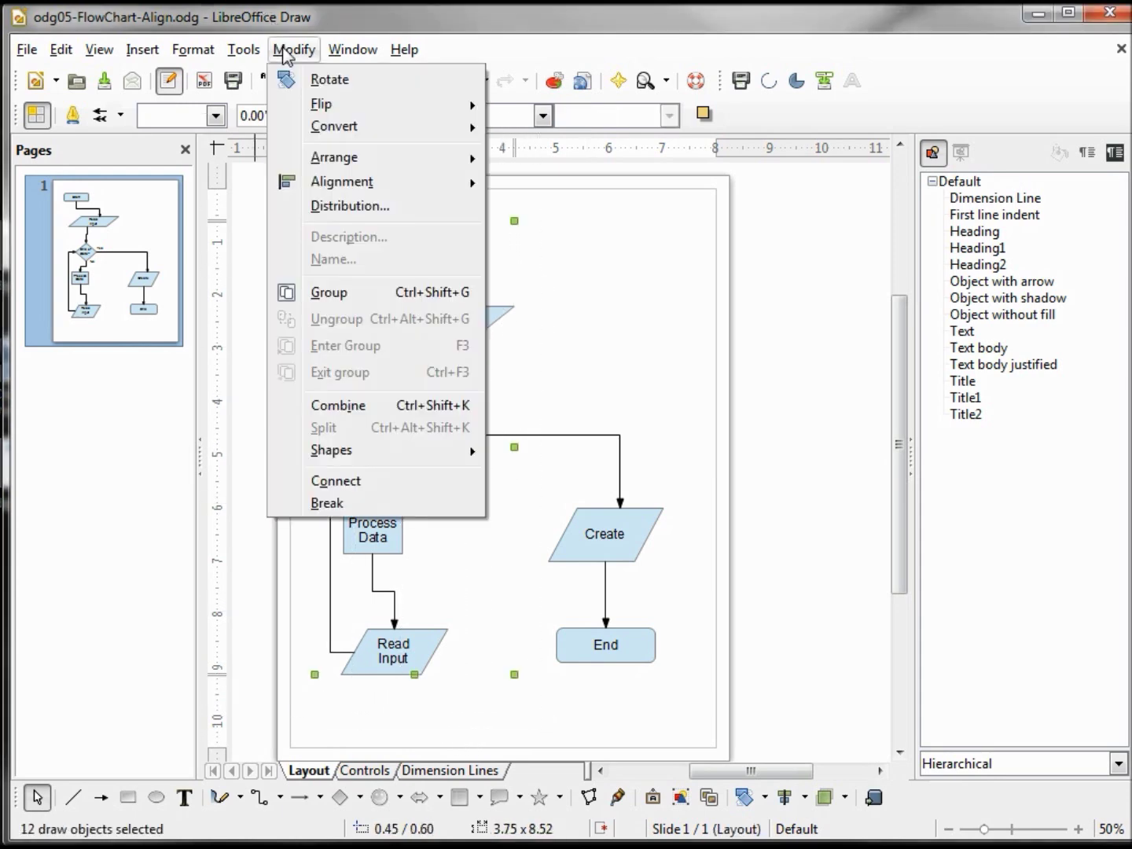
{"action": "mouse_move", "coordinate": [336, 181]}
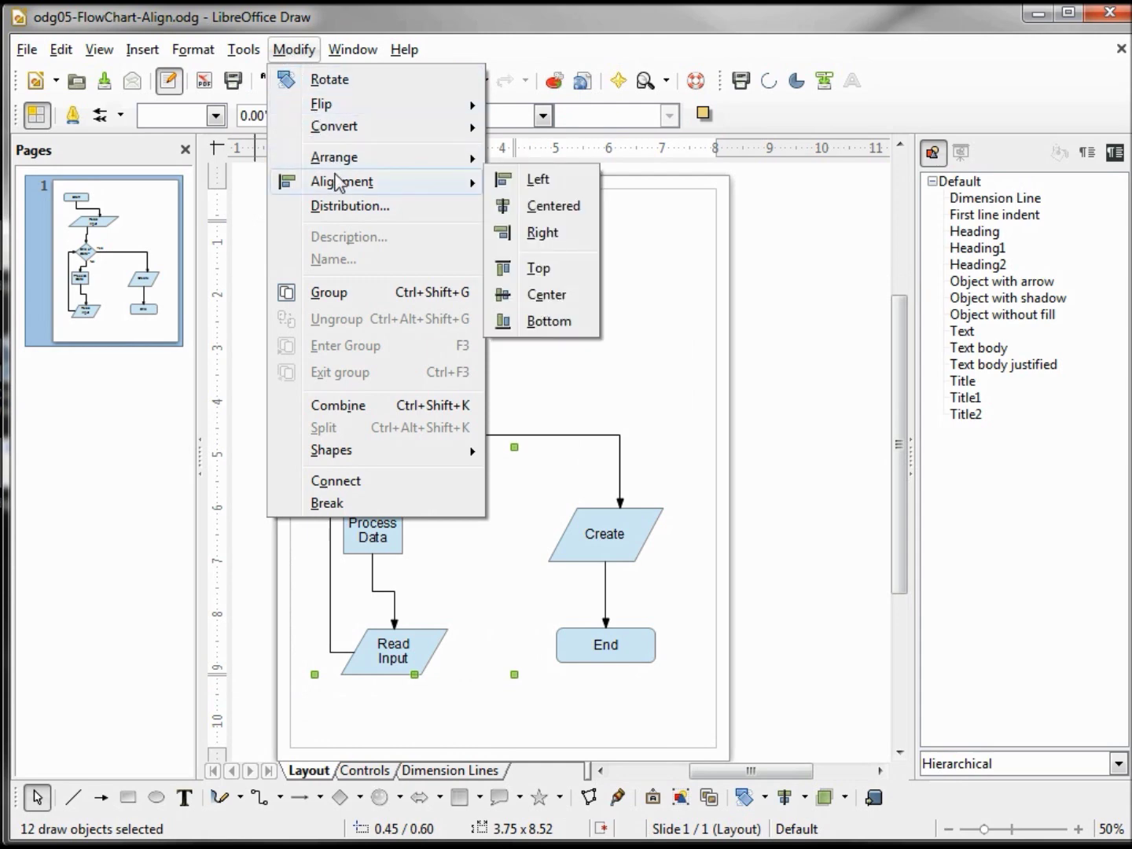
{"action": "left_click", "coordinate": [541, 206]}
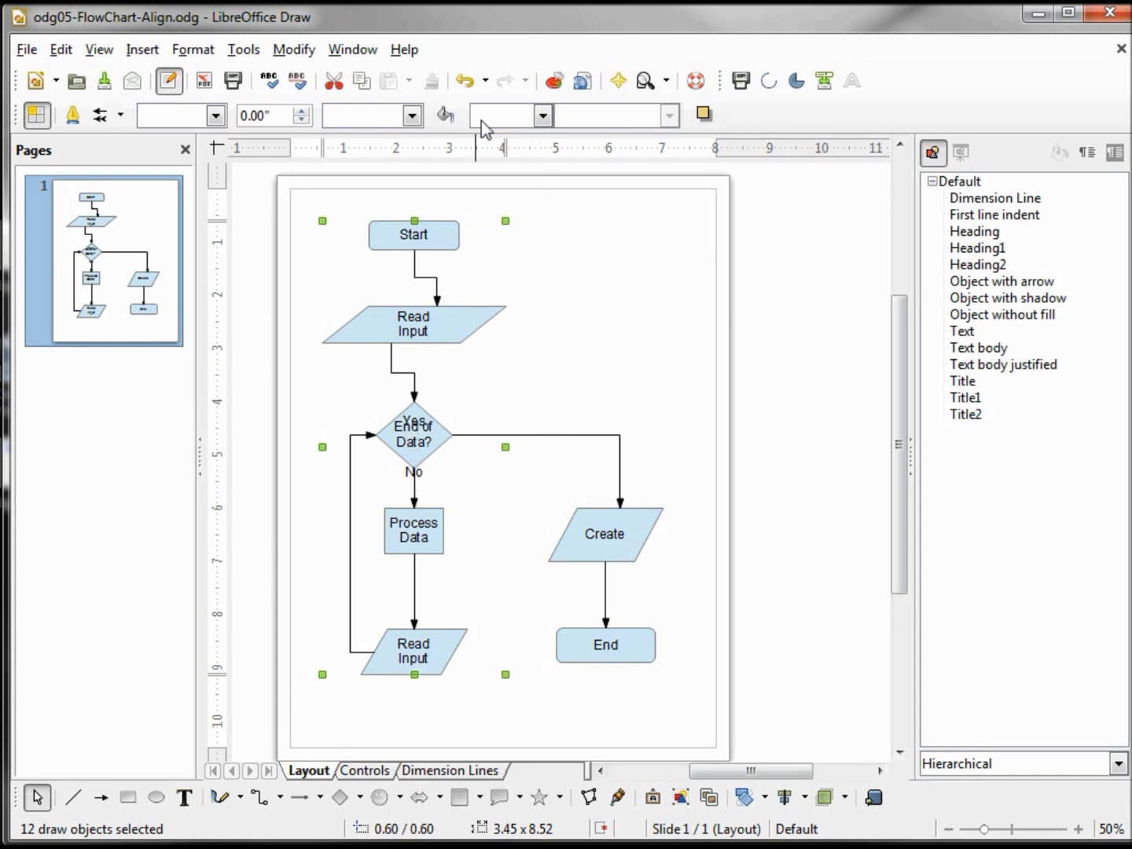
{"action": "left_click", "coordinate": [465, 81]}
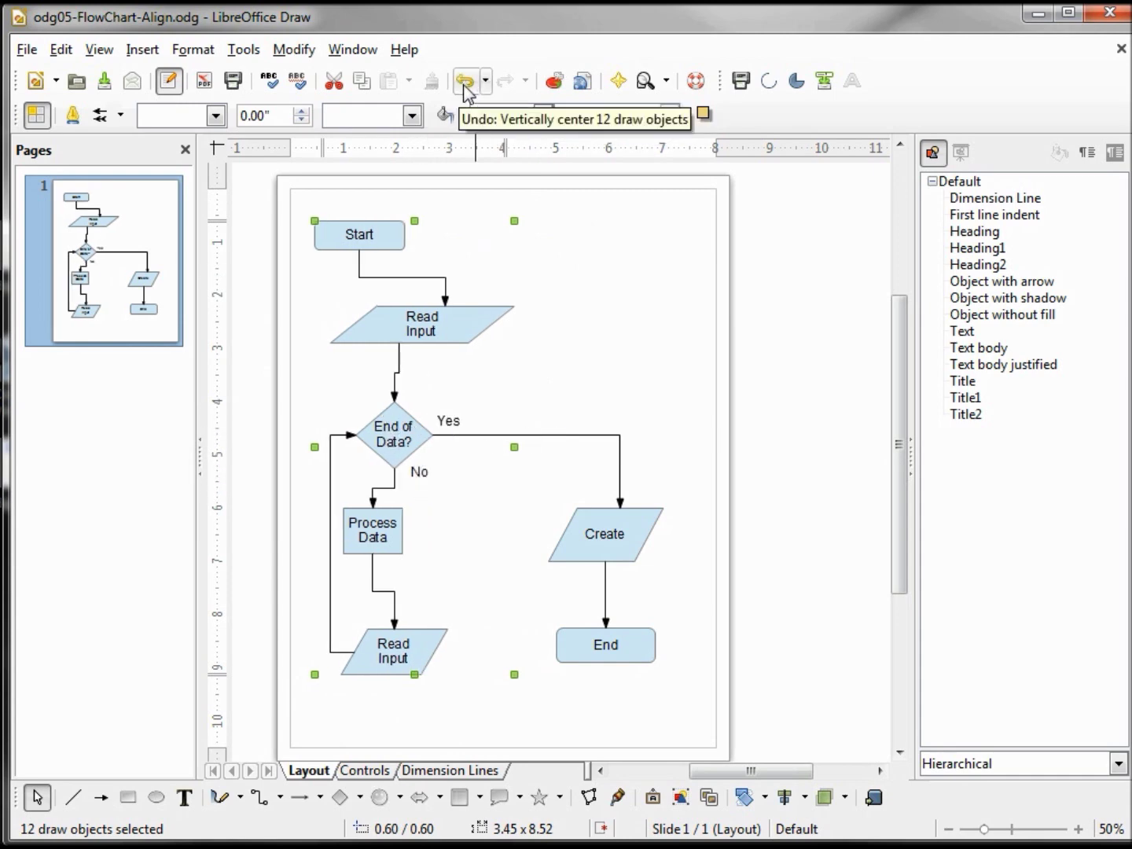
{"action": "left_click", "coordinate": [504, 403]}
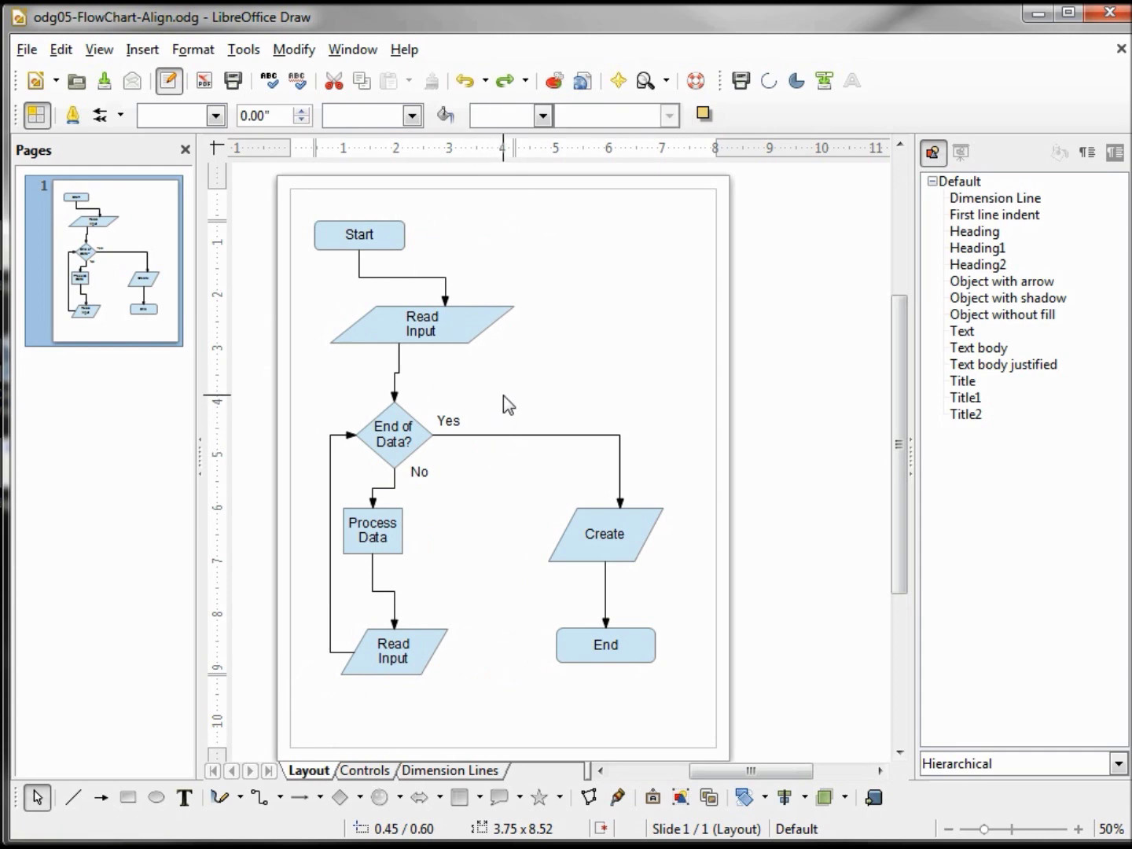
Group the Yes and No labels with the End of Data? diamond
{"action": "left_click", "coordinate": [449, 427]}
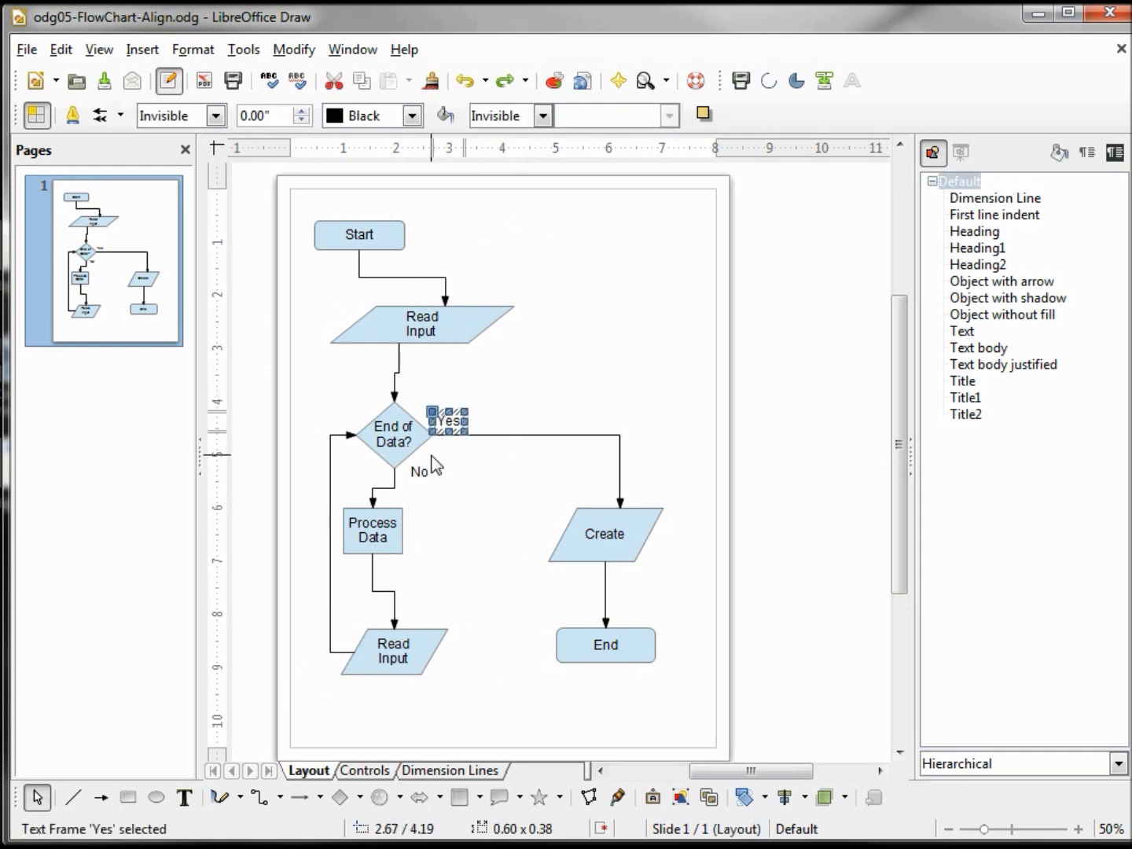
{"action": "left_click", "coordinate": [409, 472], "text": "shift"}
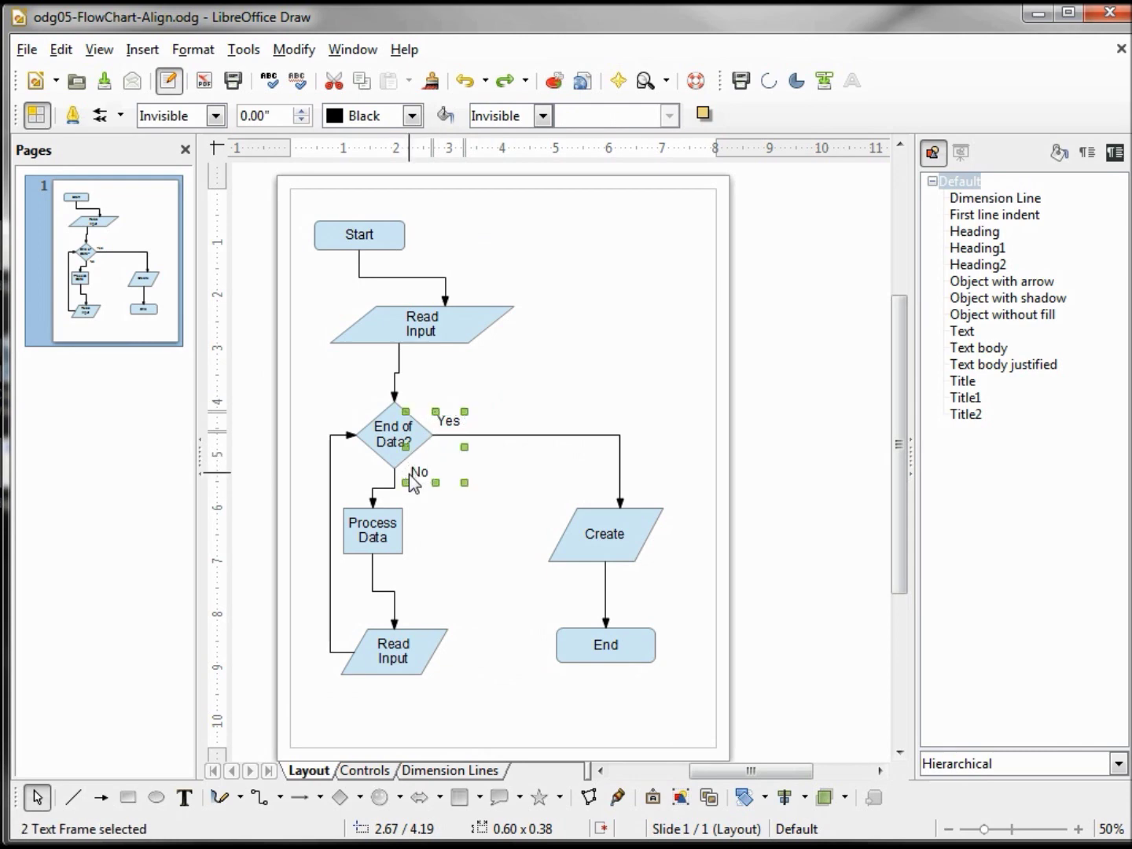
{"action": "left_click", "coordinate": [377, 443], "text": "shift"}
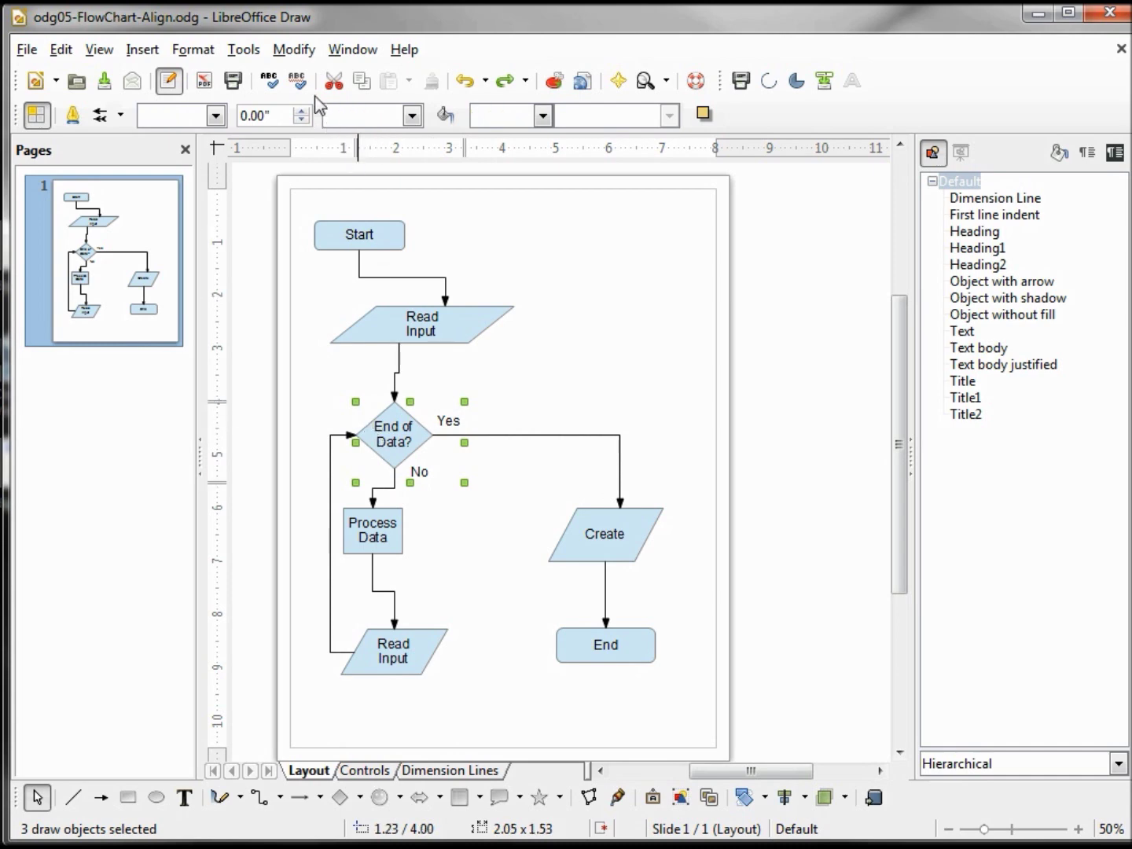
{"action": "left_click", "coordinate": [294, 50]}
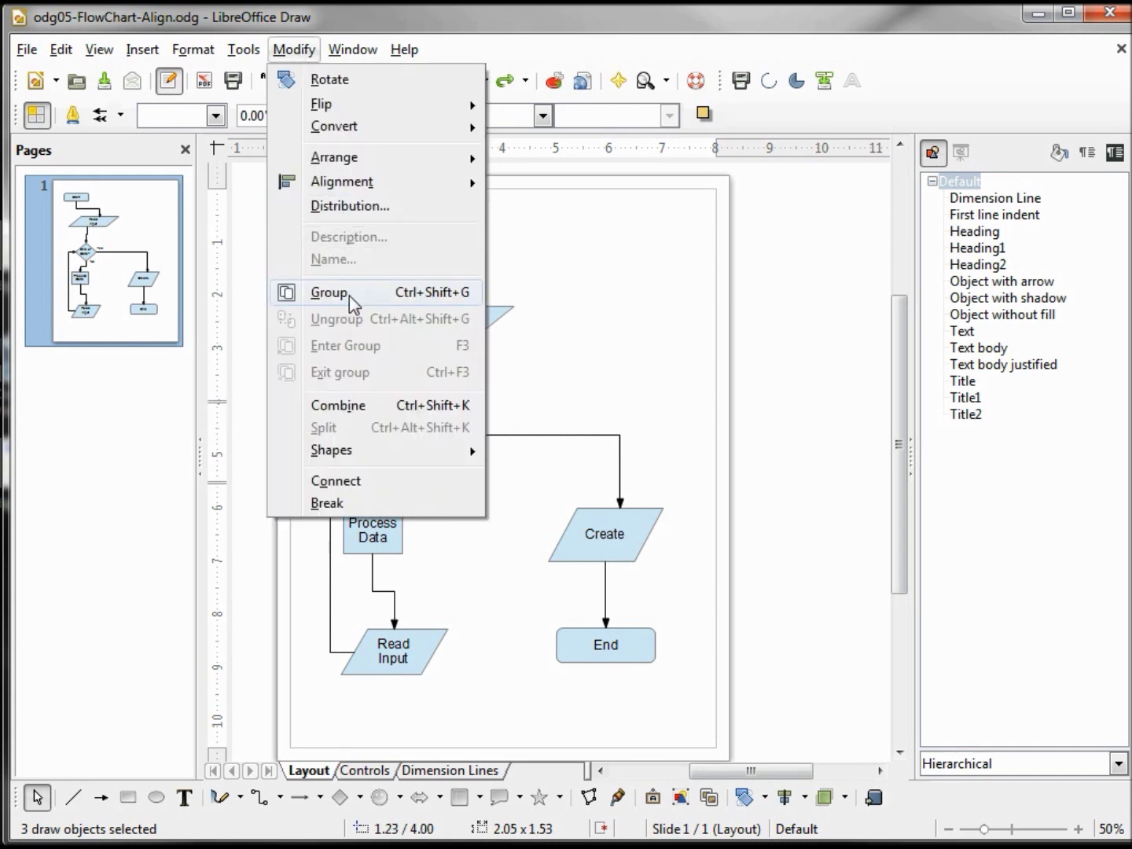
{"action": "left_click", "coordinate": [330, 292]}
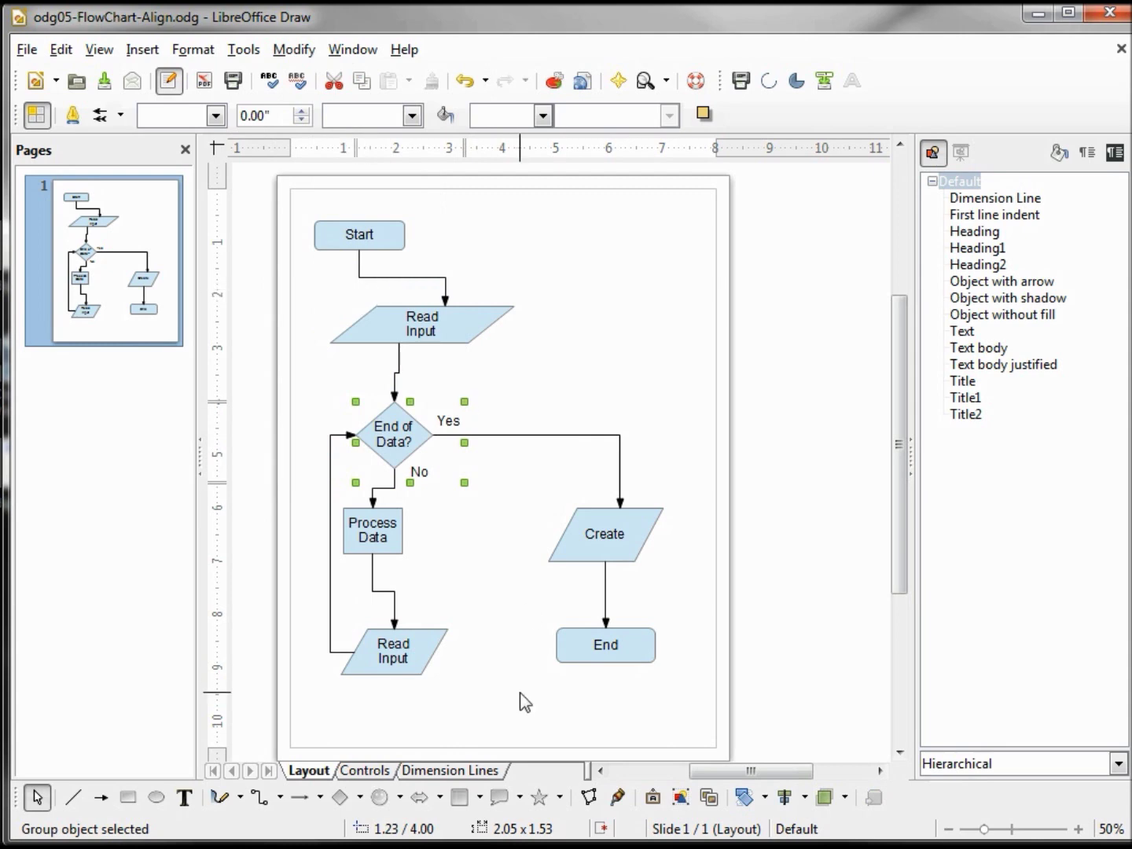
Centre all shapes in the left flowchart column horizontally
{"action": "mouse_move", "coordinate": [519, 717]}
{"action": "left_mouse_down"}
{"action": "mouse_move", "coordinate": [523, 488]}
{"action": "mouse_move", "coordinate": [498, 235]}
{"action": "mouse_move", "coordinate": [330, 197]}
{"action": "mouse_move", "coordinate": [287, 201]}
{"action": "left_mouse_up"}
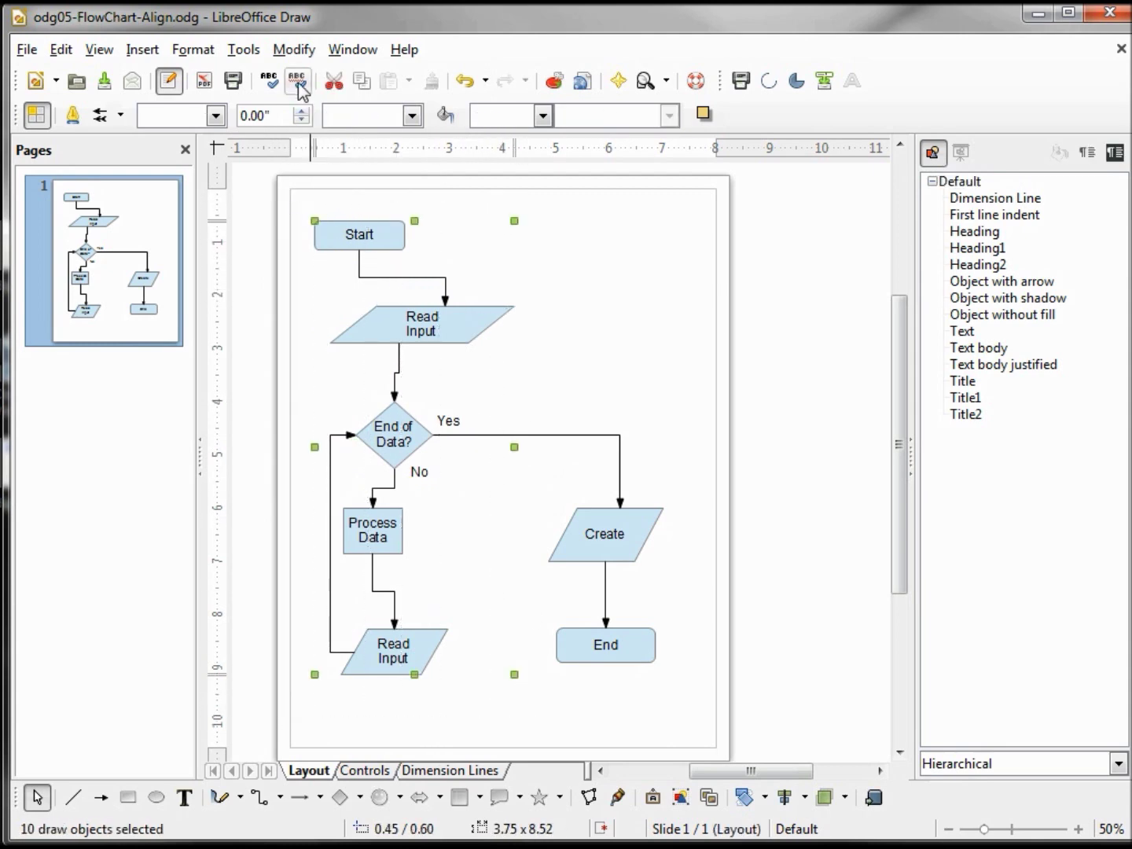
{"action": "left_click", "coordinate": [293, 53]}
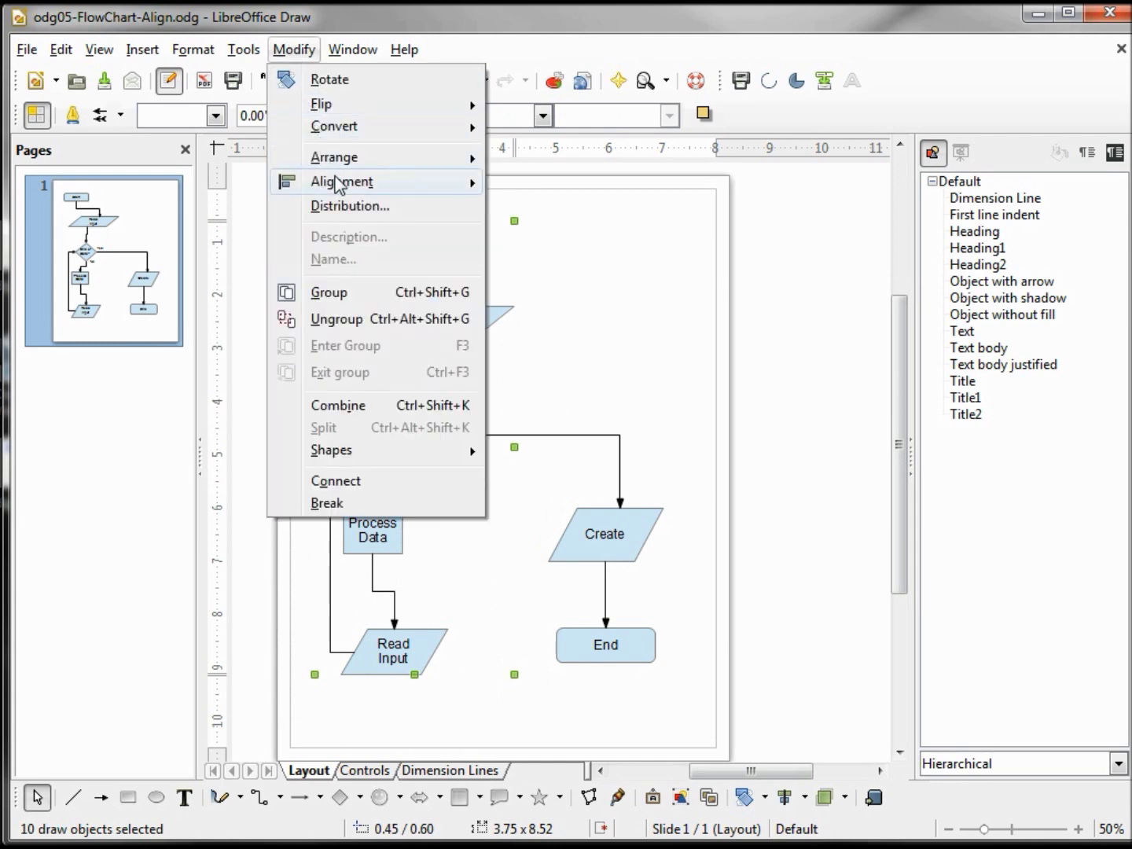
{"action": "mouse_move", "coordinate": [337, 186]}
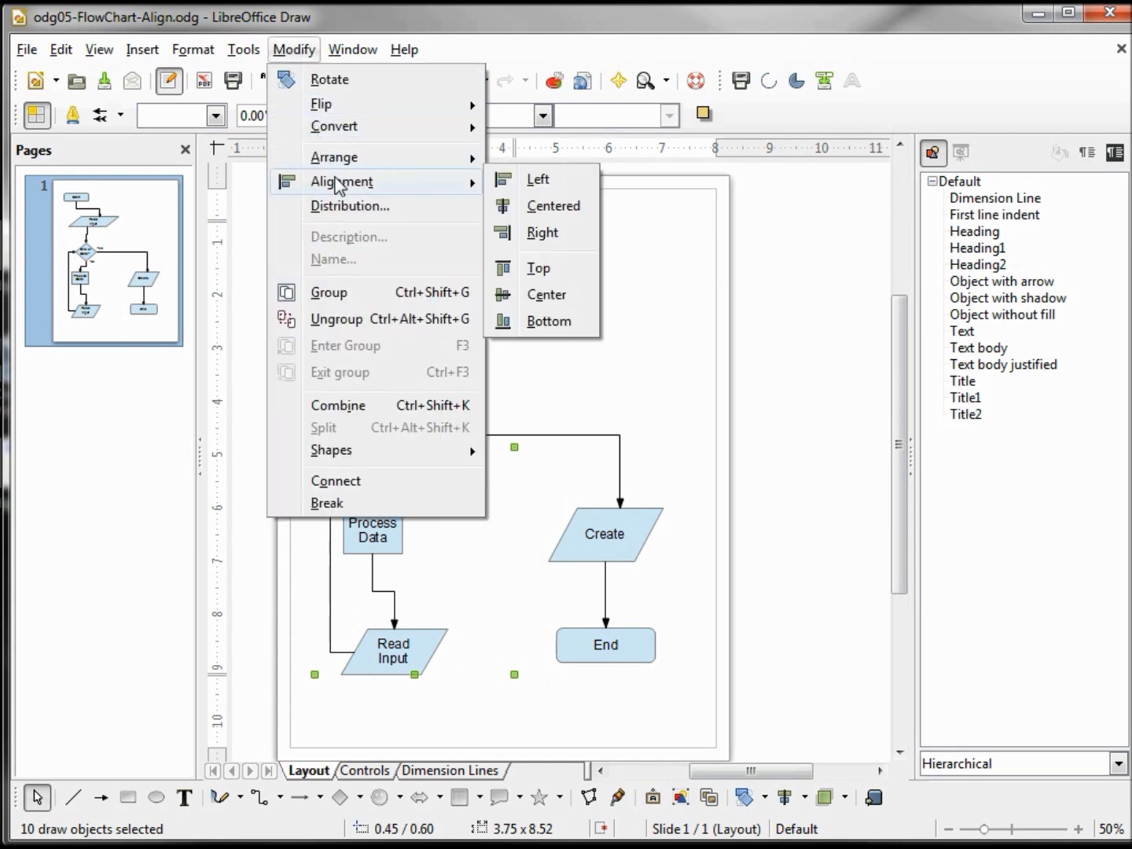
{"action": "left_click", "coordinate": [543, 212]}
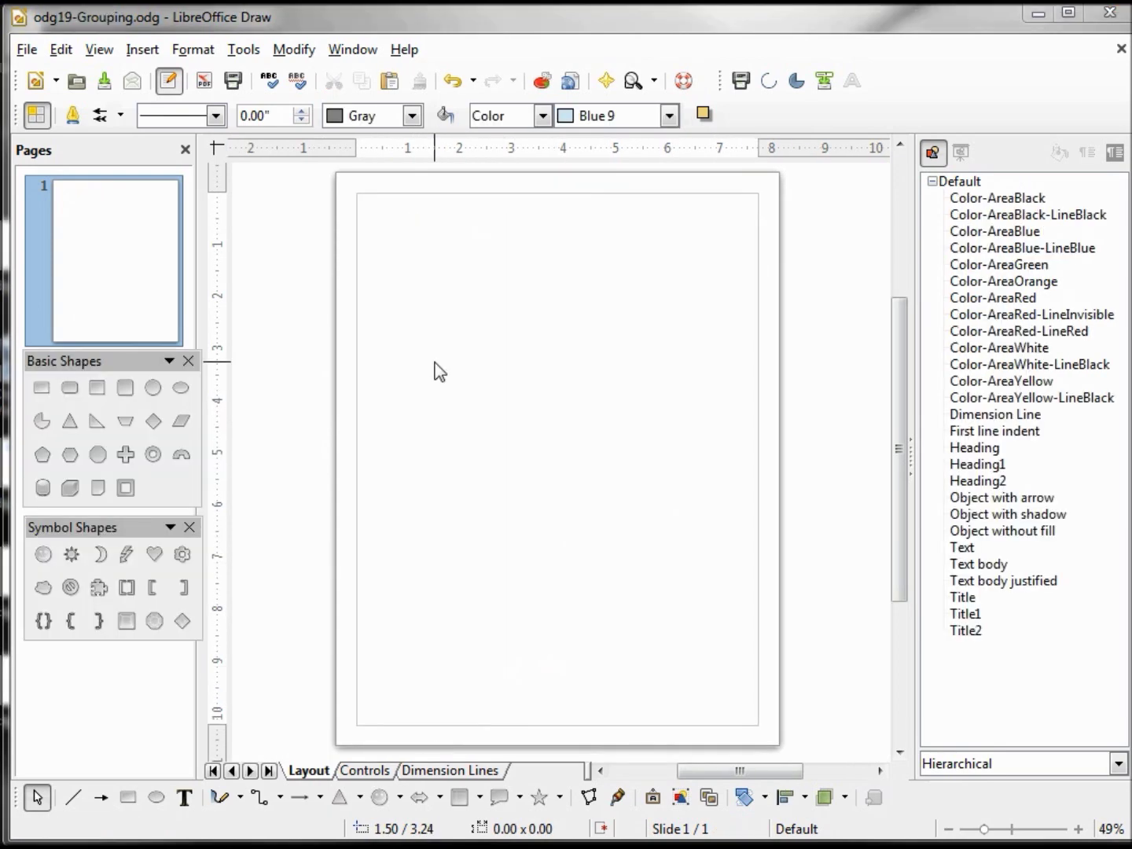
Draw a smiley face near the page centre and an isosceles triangle just below it
{"action": "left_click", "coordinate": [43, 554]}
{"action": "left_click_drag", "start_coordinate": [475, 353], "coordinate": [521, 438]}
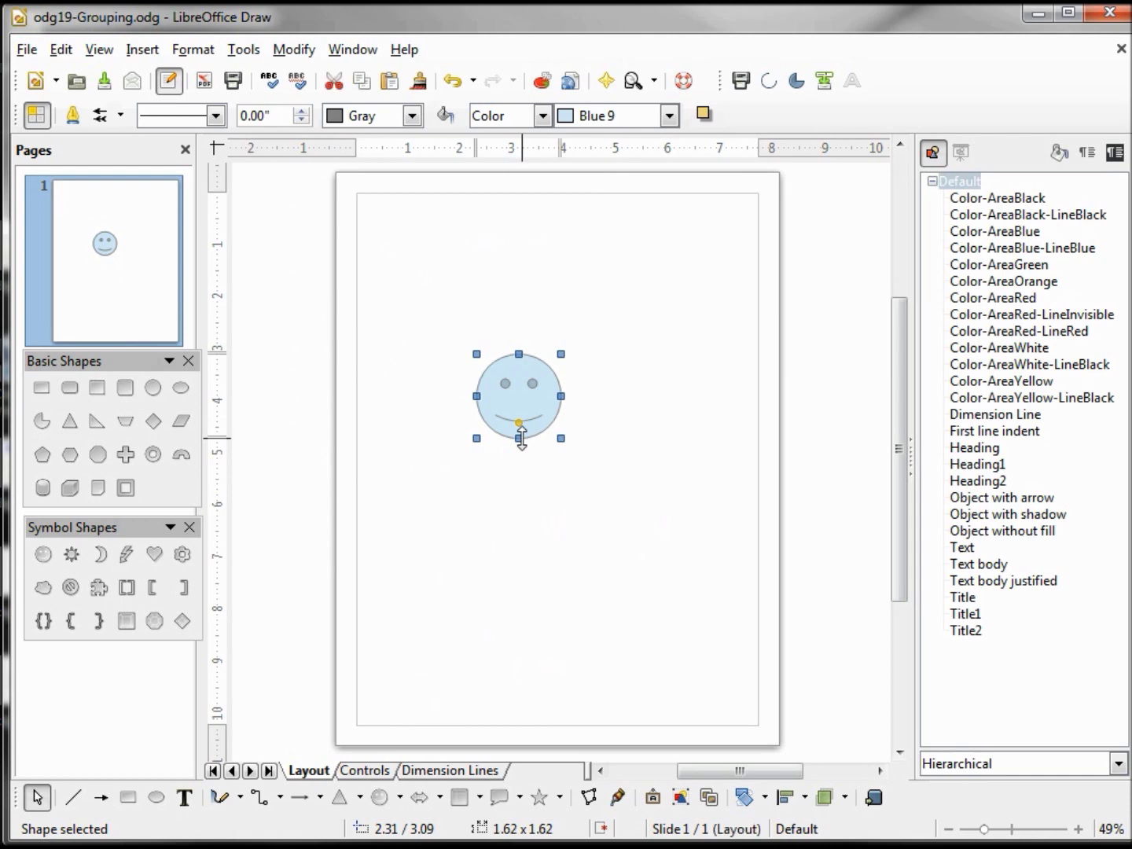
{"action": "left_click", "coordinate": [69, 421]}
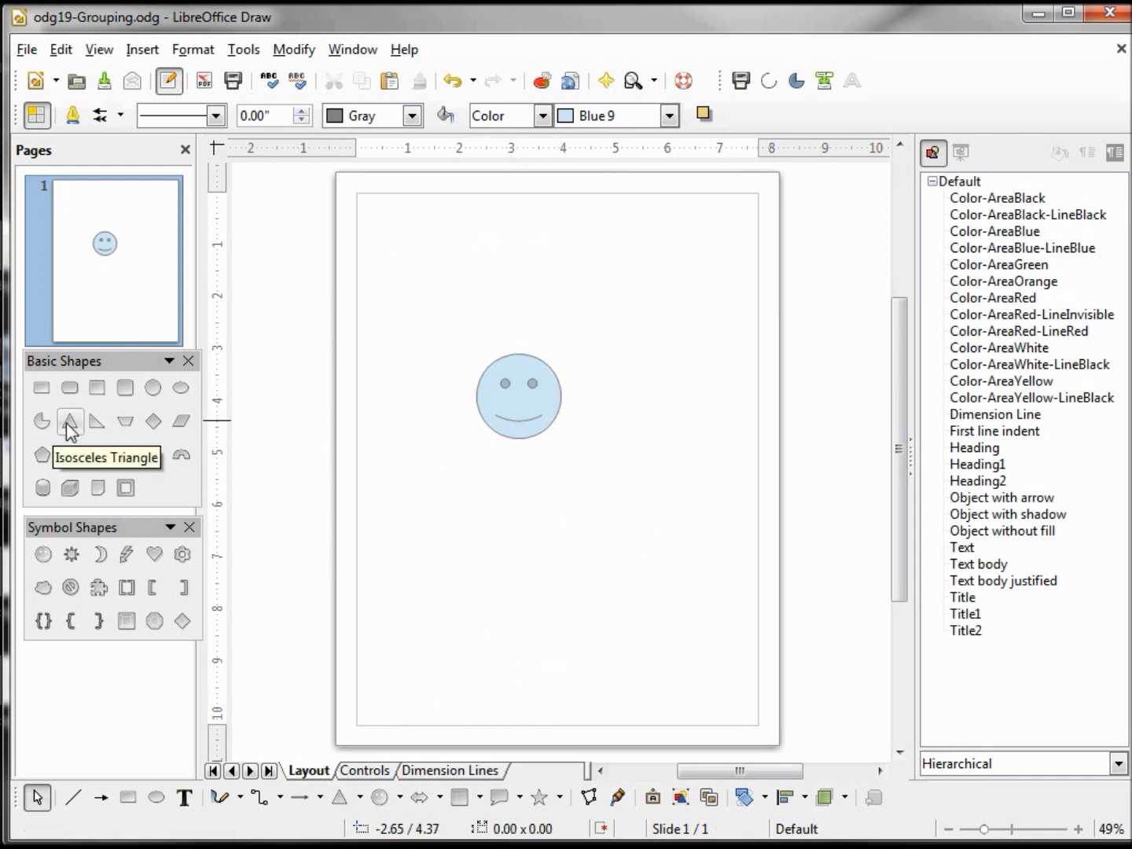
{"action": "left_click_drag", "start_coordinate": [468, 455], "coordinate": [589, 520]}
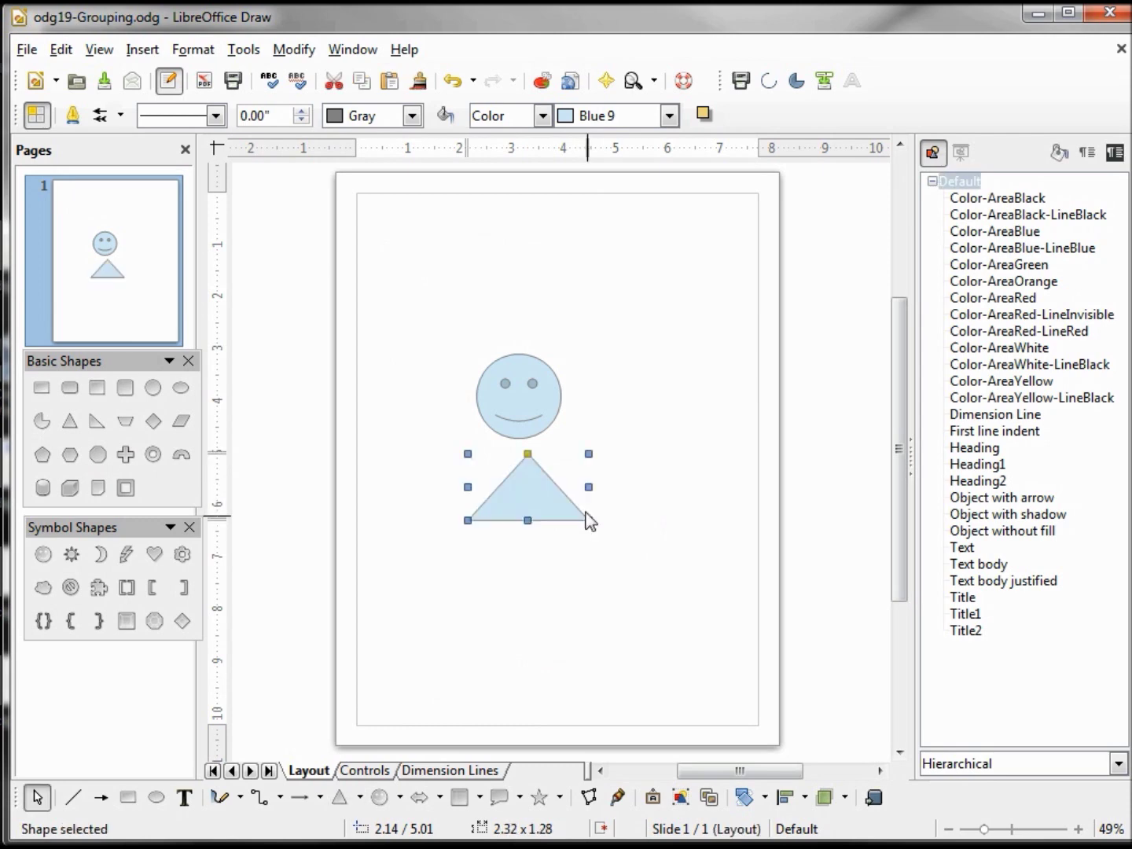
Flip the triangle vertically and nudge it up under the smiley head
{"action": "left_click", "coordinate": [293, 51]}
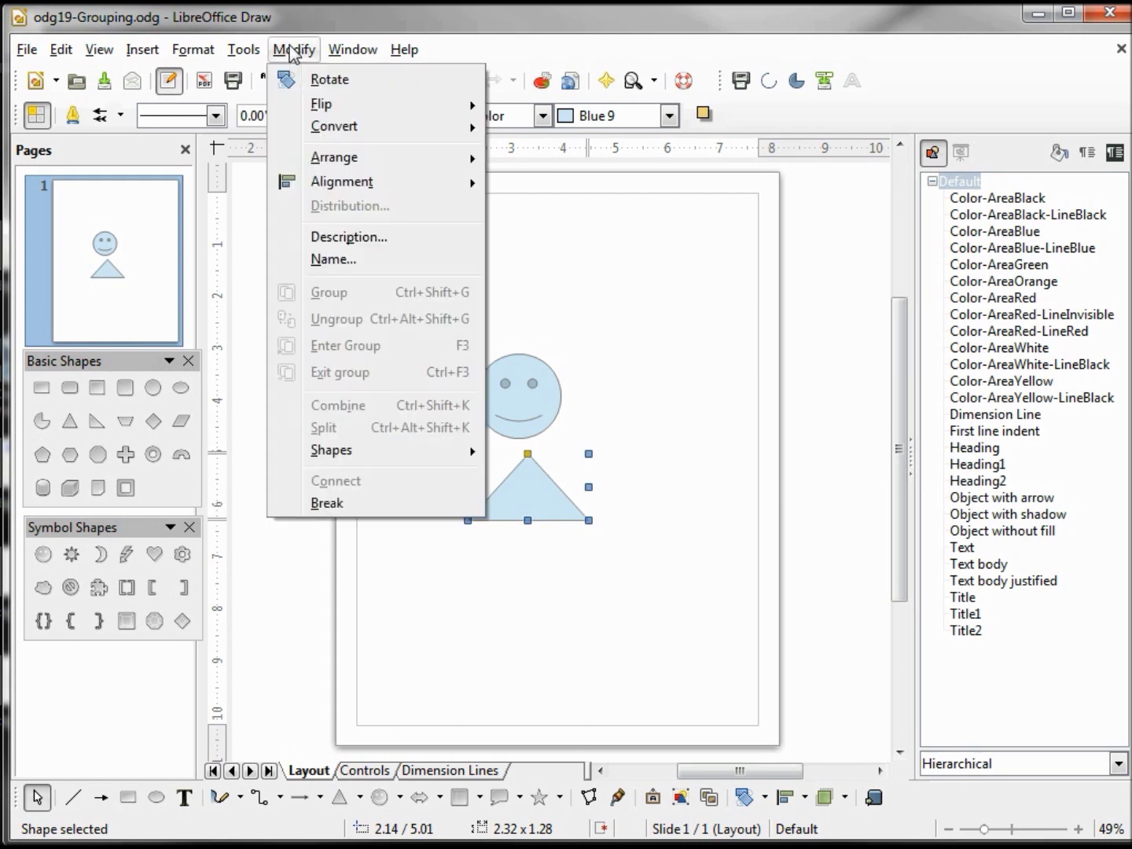
{"action": "mouse_move", "coordinate": [455, 109]}
{"action": "left_click", "coordinate": [544, 103]}
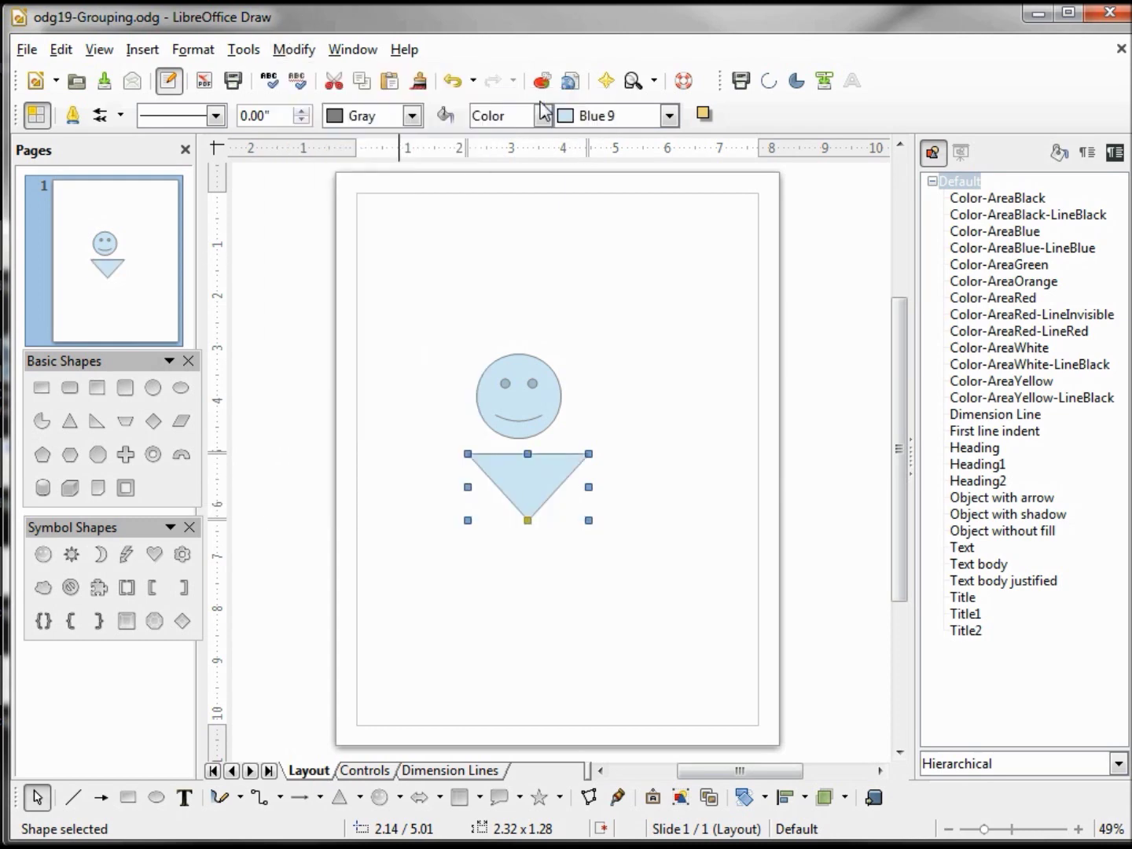
{"action": "key", "text": "Up"}
{"action": "key", "text": "Up"}
{"action": "key", "text": "Up"}
{"action": "key", "text": "Up"}
{"action": "key", "text": "Up"}
{"action": "key", "text": "Up"}
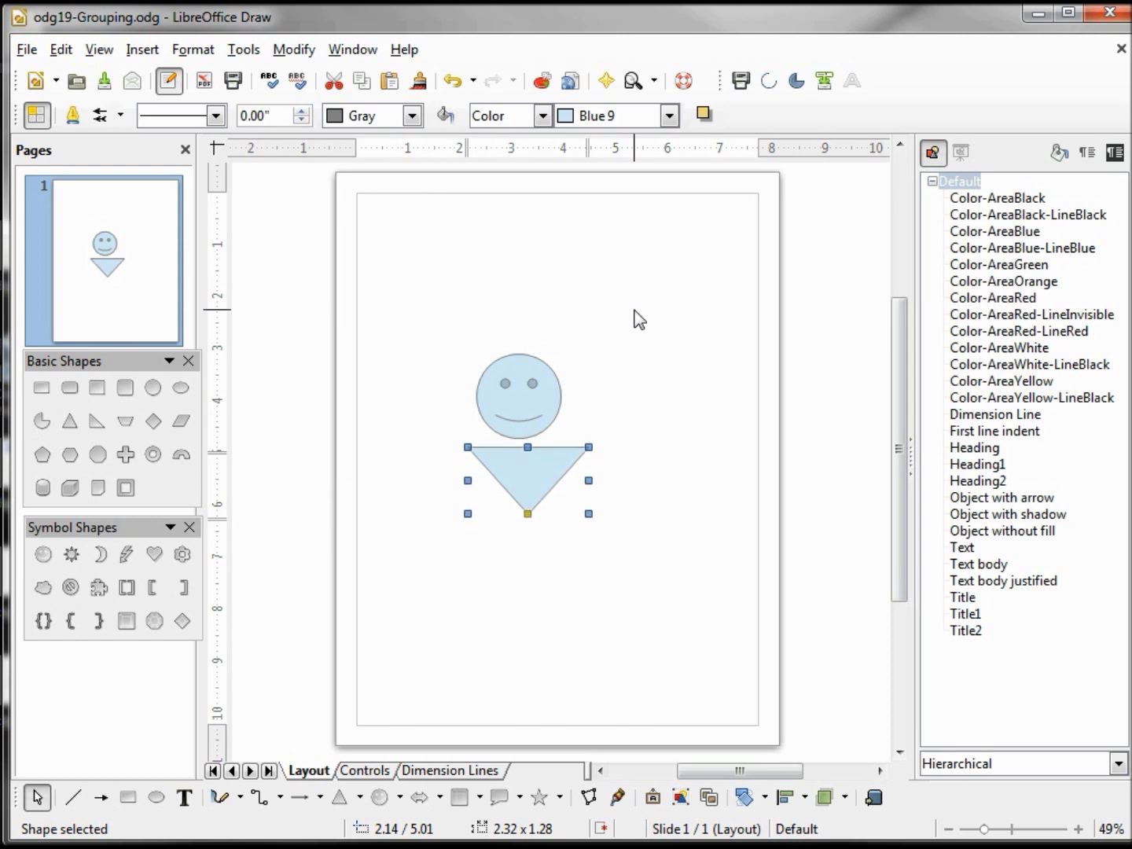
{"action": "key", "text": "Left"}
{"action": "key", "text": "Left"}
{"action": "key", "text": "Left"}
{"action": "key", "text": "Left"}
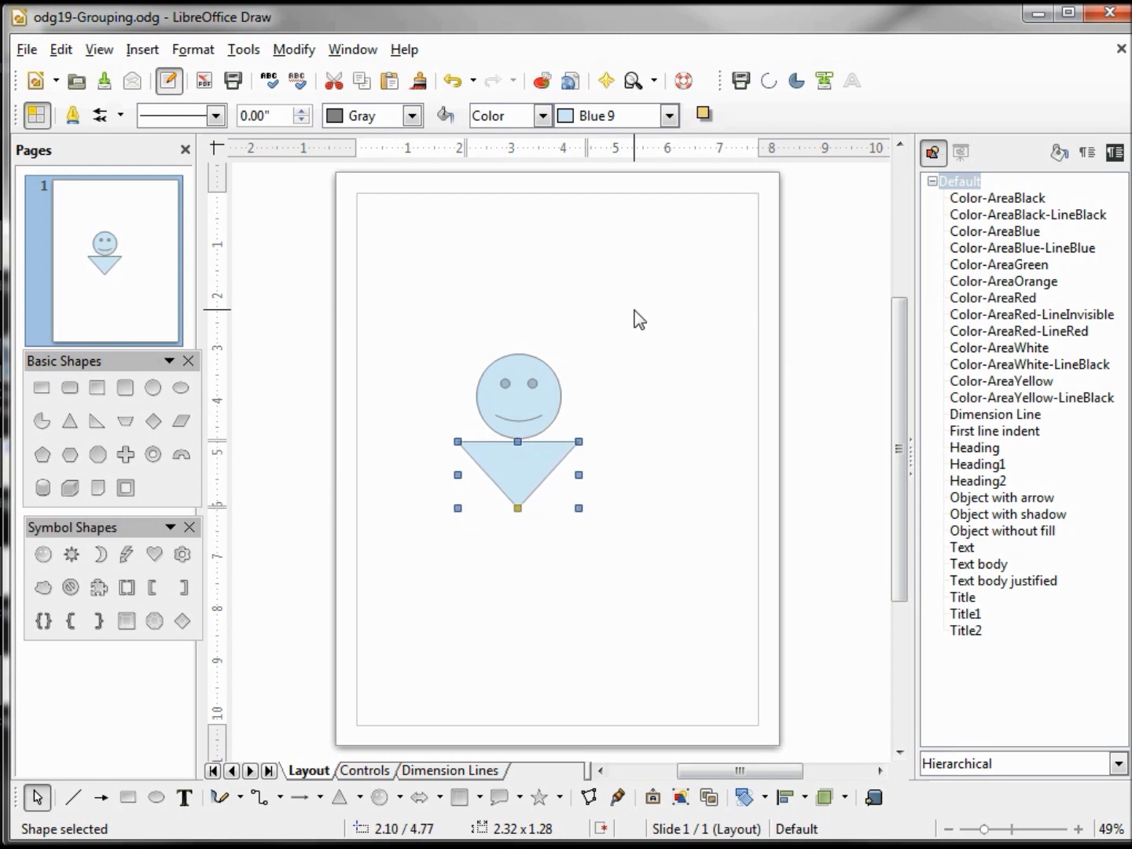
Draw a trapezoid, flip it narrow side up, and centre it under the triangle's point
{"action": "left_click", "coordinate": [125, 420]}
{"action": "left_click_drag", "start_coordinate": [444, 519], "coordinate": [554, 525]}
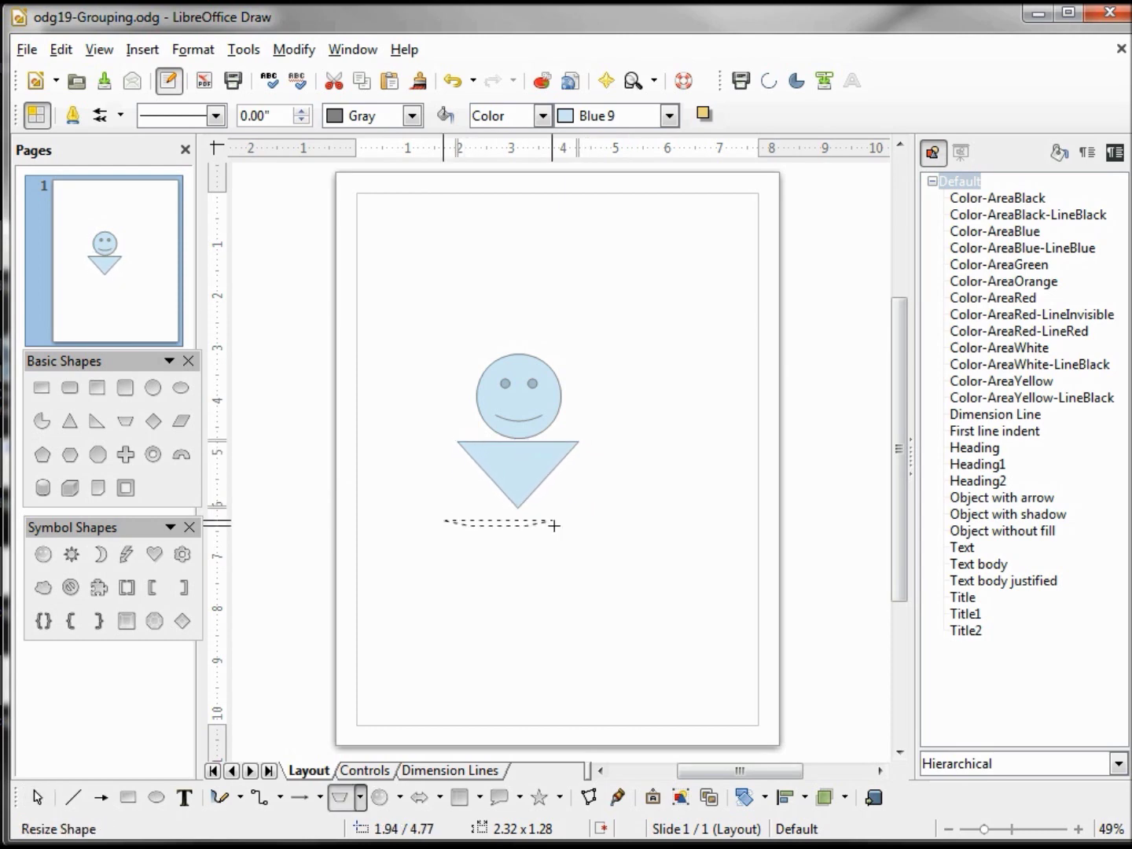
{"action": "mouse_move", "coordinate": [554, 525]}
{"action": "left_mouse_down"}
{"action": "mouse_move", "coordinate": [568, 525]}
{"action": "mouse_move", "coordinate": [579, 550]}
{"action": "mouse_move", "coordinate": [555, 555]}
{"action": "left_mouse_up"}
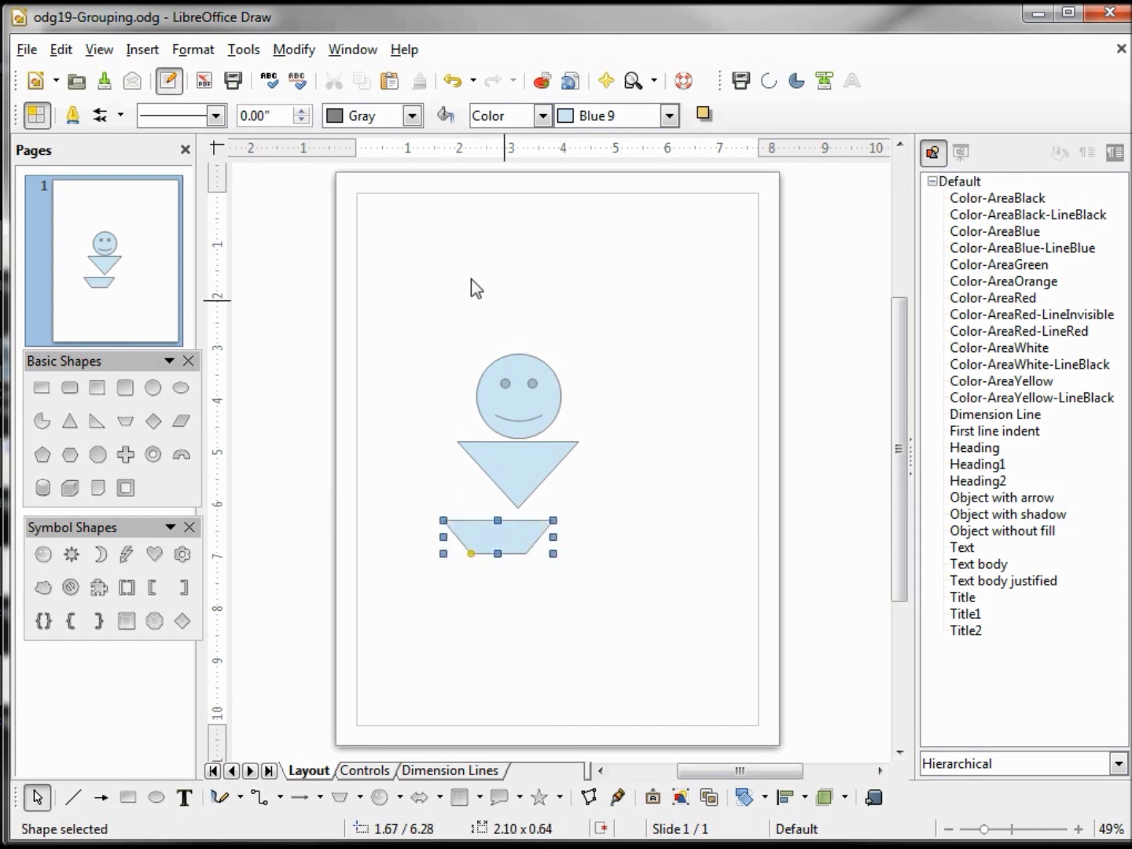
{"action": "left_click", "coordinate": [296, 51]}
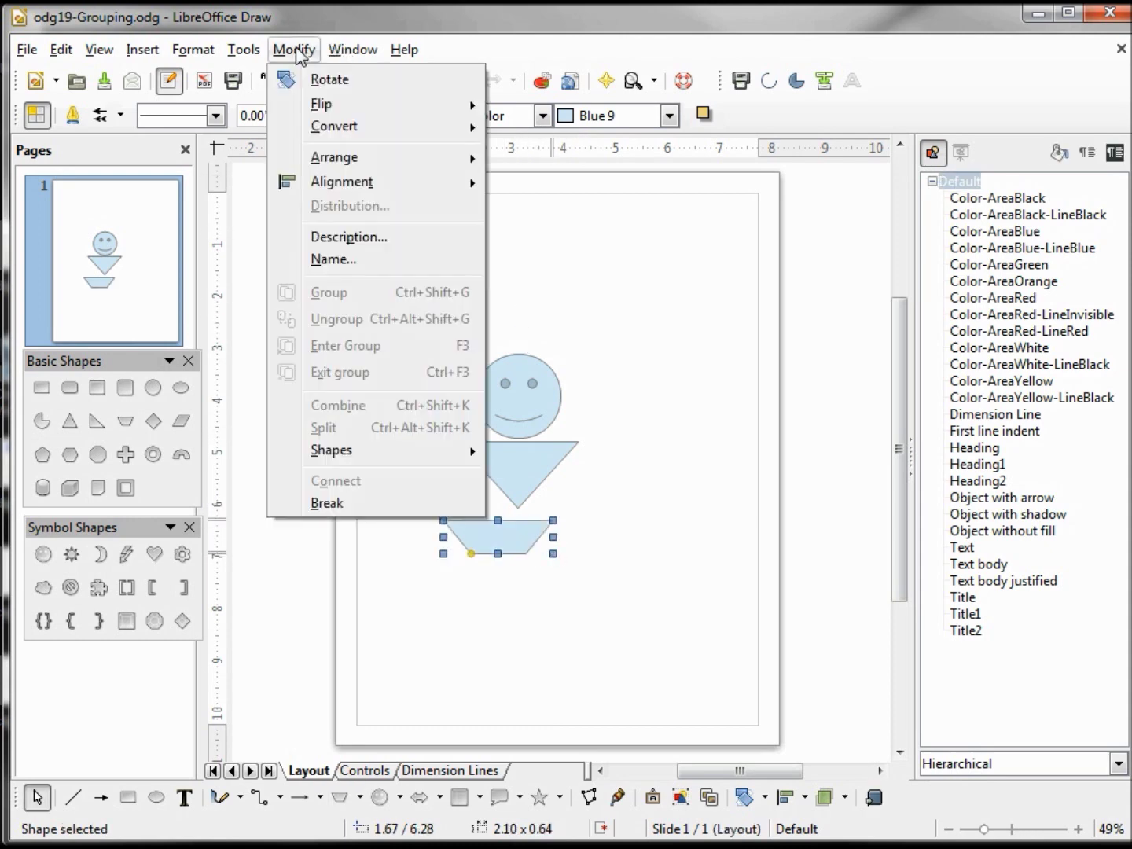
{"action": "mouse_move", "coordinate": [461, 111]}
{"action": "left_click", "coordinate": [539, 108]}
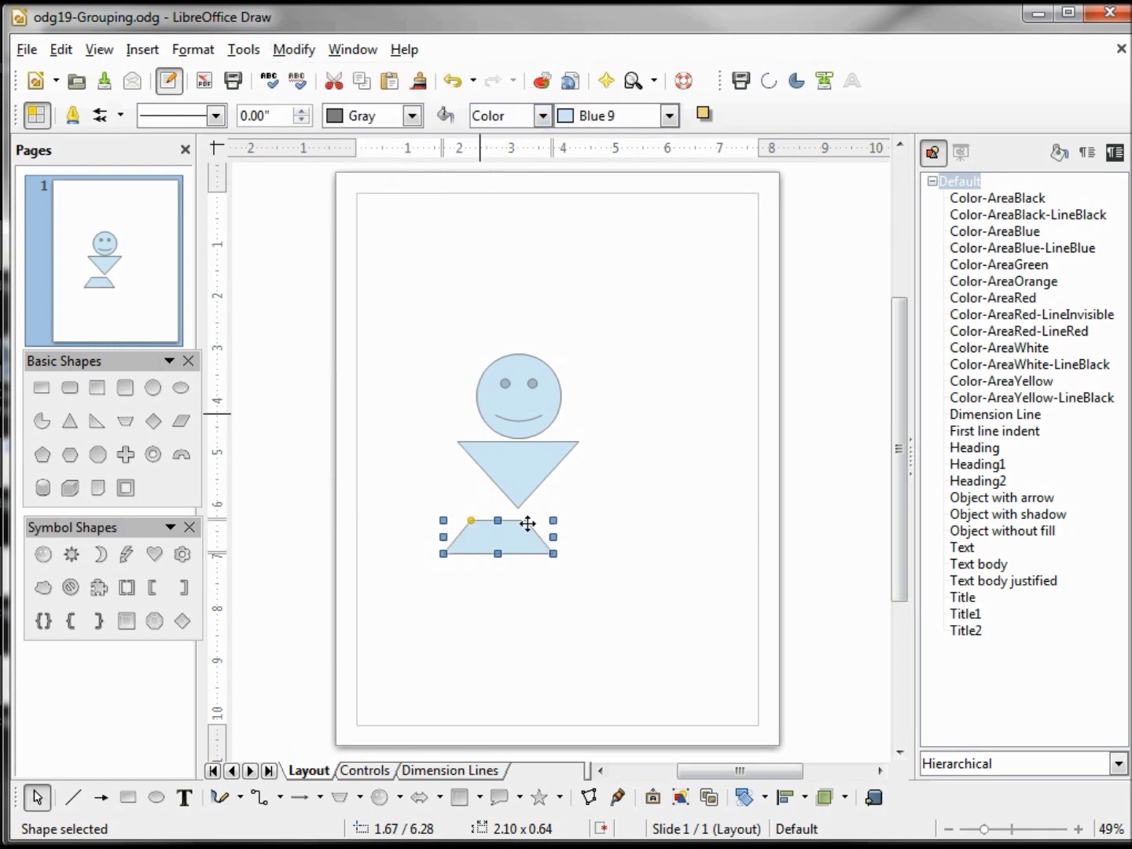
{"action": "key", "text": "Right"}
{"action": "key", "text": "Right"}
{"action": "key", "text": "Right"}
{"action": "key", "text": "Right"}
{"action": "key", "text": "Right"}
{"action": "key", "text": "Right"}
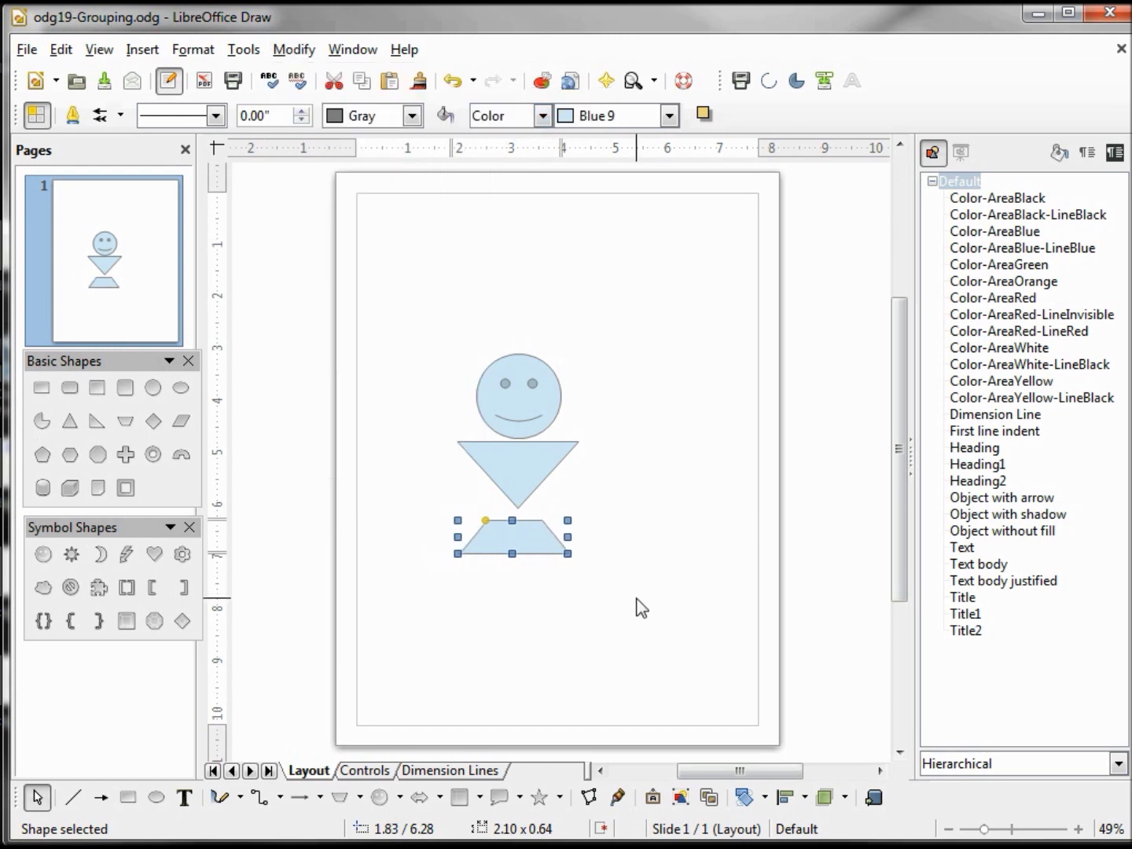
{"action": "key", "text": "Up"}
{"action": "key", "text": "Up"}
{"action": "key", "text": "Up"}
{"action": "key", "text": "Up"}
{"action": "key", "text": "Up"}
{"action": "key", "text": "Left"}
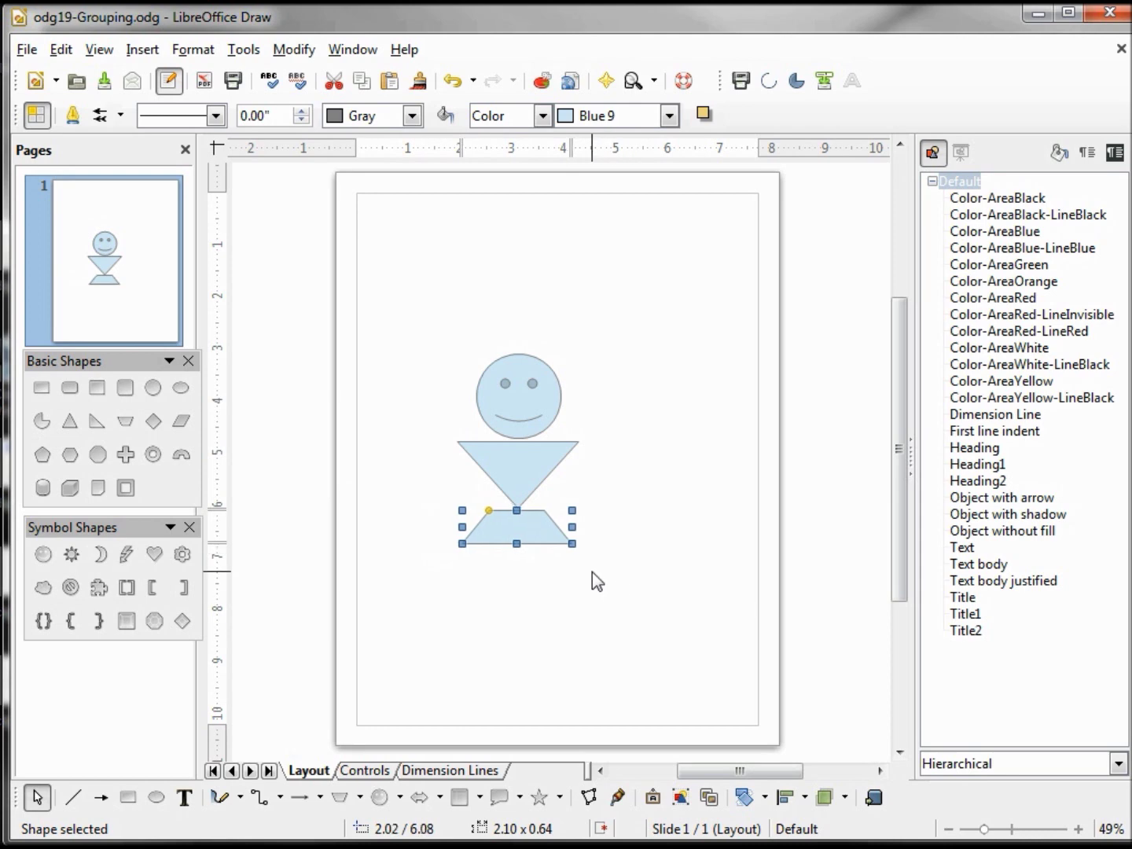
Draw a tall narrow 0.47 × 1.59 rectangle leg and nudge it under the hips
{"action": "left_click", "coordinate": [41, 388]}
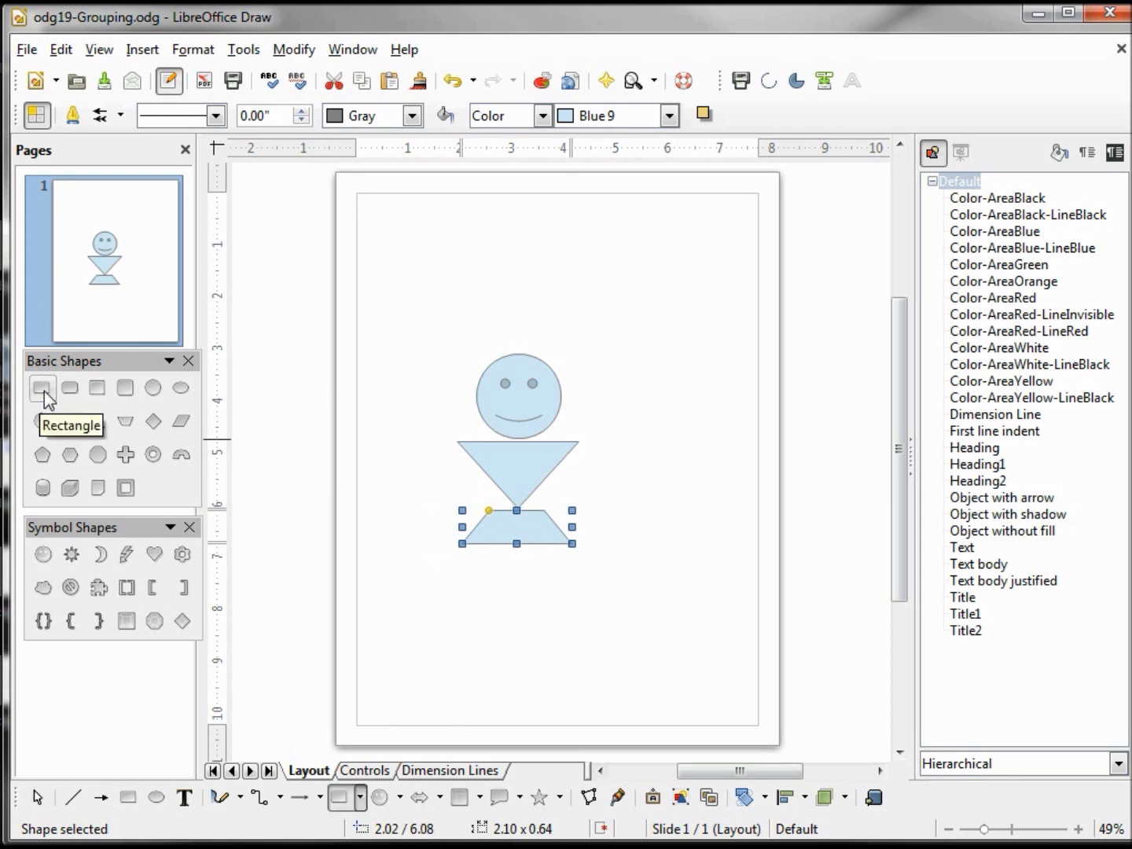
{"action": "left_click_drag", "start_coordinate": [592, 550], "coordinate": [616, 635]}
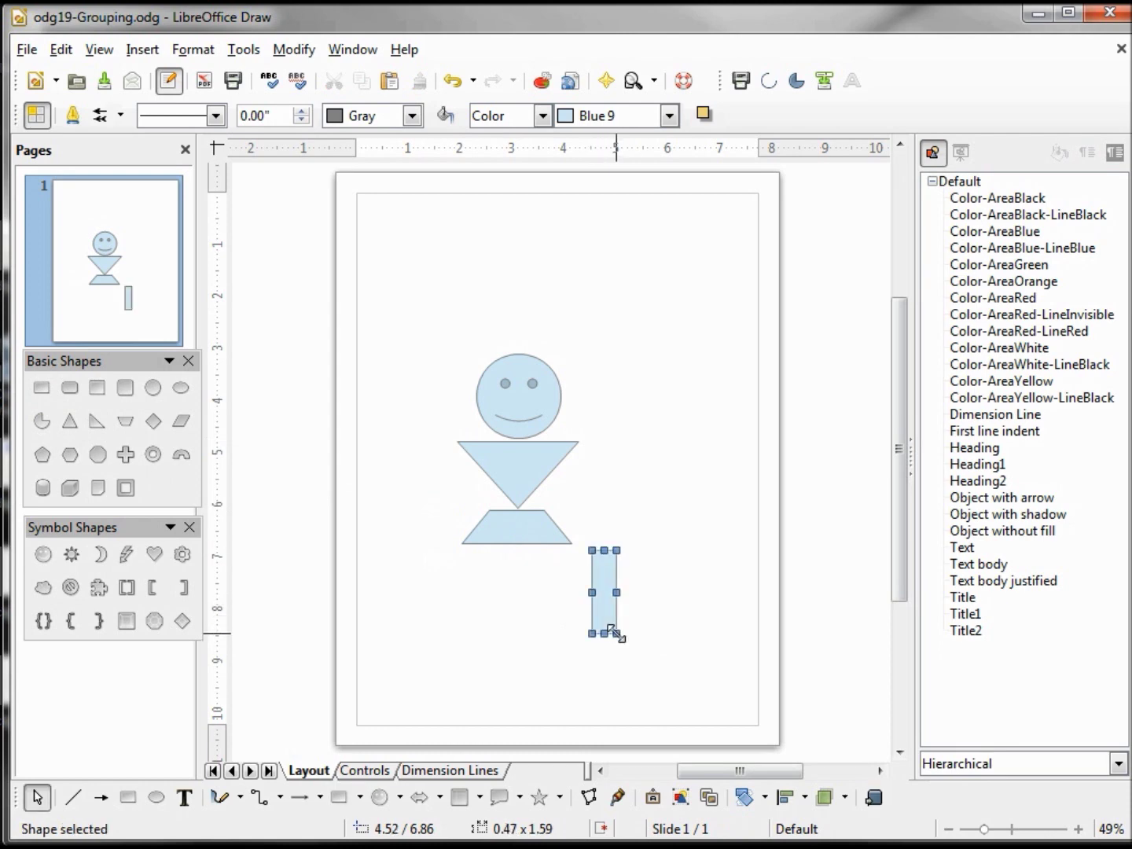
{"action": "key", "text": "Left"}
{"action": "key", "text": "Left"}
{"action": "key", "text": "Left"}
{"action": "key", "text": "Left"}
{"action": "key", "text": "Left"}
{"action": "key", "text": "Left"}
{"action": "key", "text": "Left"}
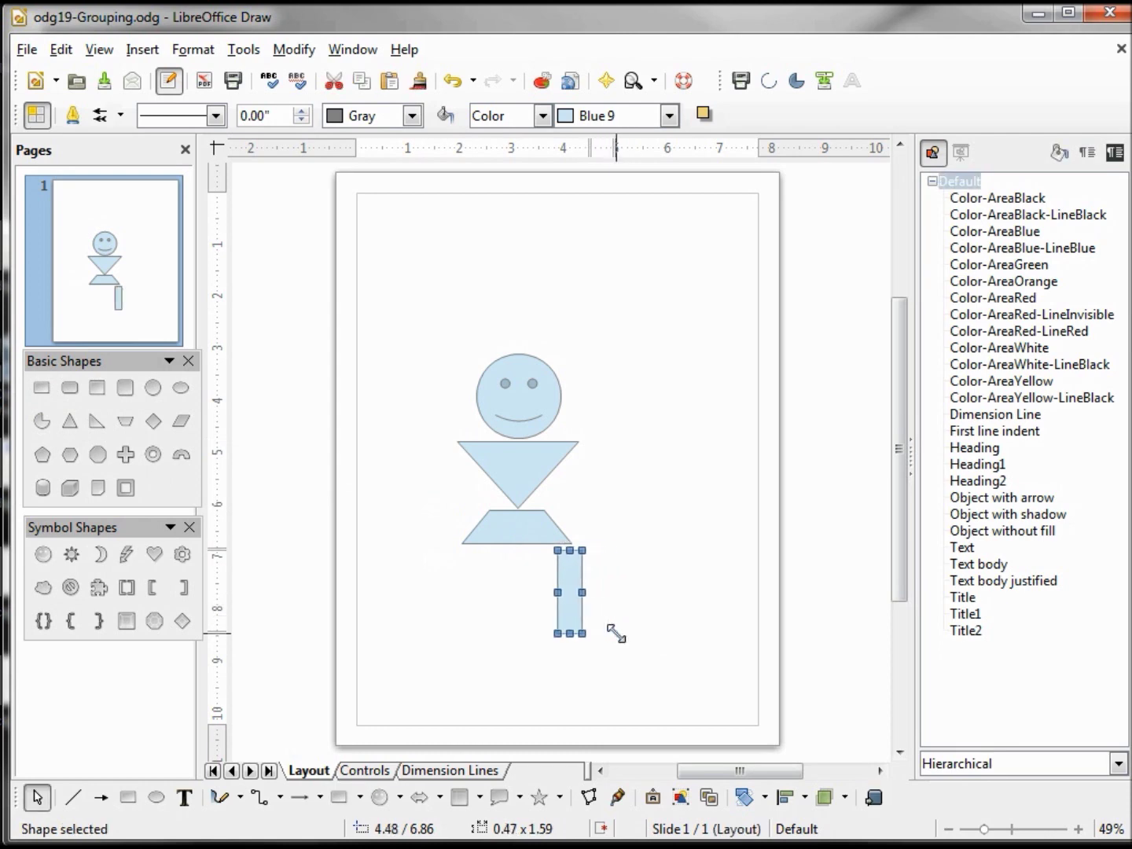
{"action": "key", "text": "Up"}
{"action": "key", "text": "Up"}
{"action": "key", "text": "Left"}
{"action": "key", "text": "alt+Left"}
{"action": "key", "text": "alt+Left"}
{"action": "key", "text": "alt+Left"}
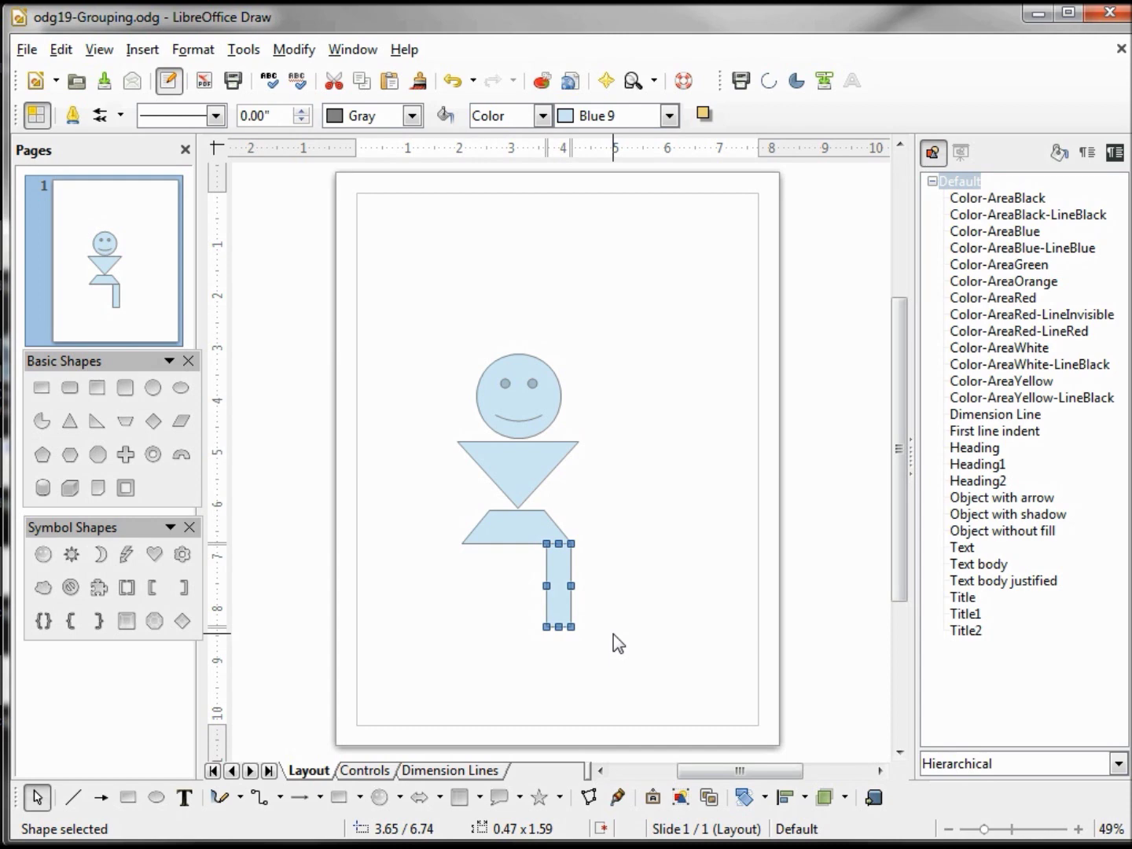
{"action": "key", "text": "Left"}
{"action": "key", "text": "Left"}
{"action": "key", "text": "Left"}
{"action": "key", "text": "Left"}
{"action": "key", "text": "Left"}
{"action": "key", "text": "Left"}
{"action": "key", "text": "Left"}
{"action": "key", "text": "Left"}
{"action": "key", "text": "Left"}
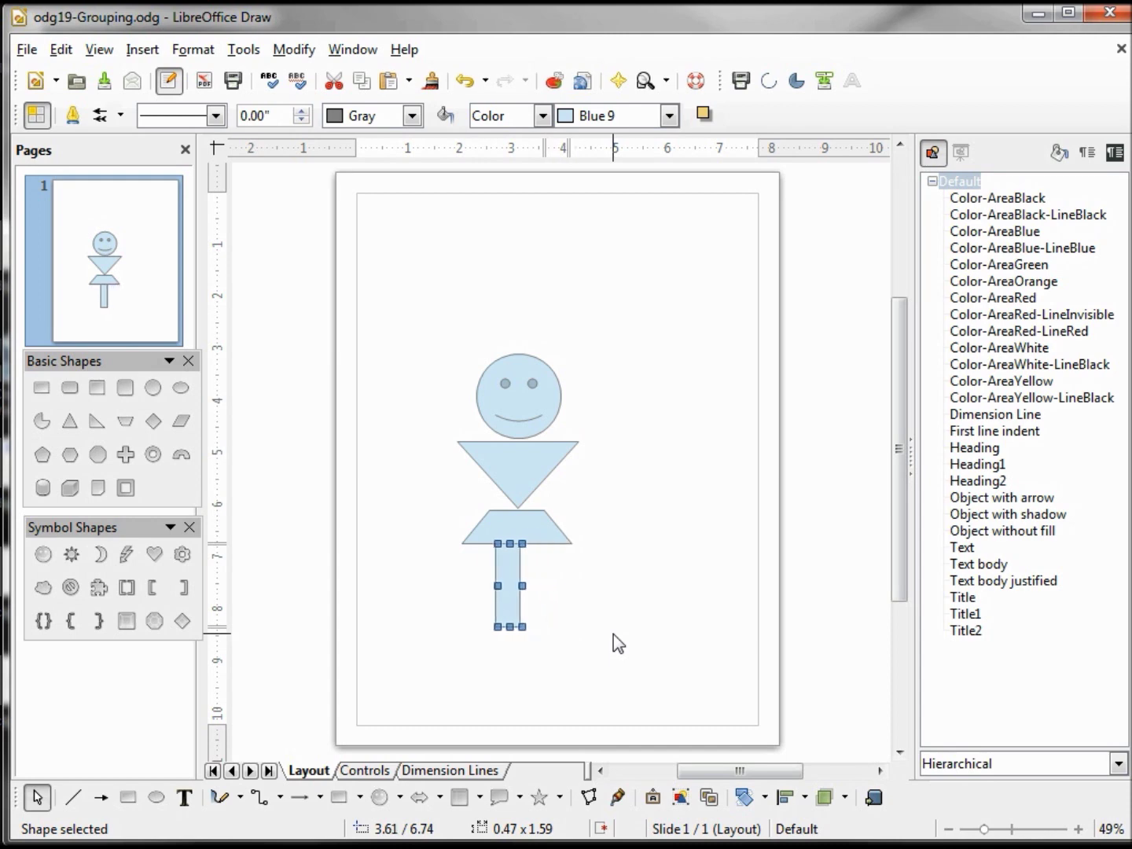
Paste a second identical leg so both hang under the trapezoid's ends
{"action": "key", "text": "Left"}
{"action": "key", "text": "Left"}
{"action": "key", "text": "Left"}
{"action": "key", "text": "Left"}
{"action": "key", "text": "Left"}
{"action": "key", "text": "Left"}
{"action": "key", "text": "ctrl+v"}
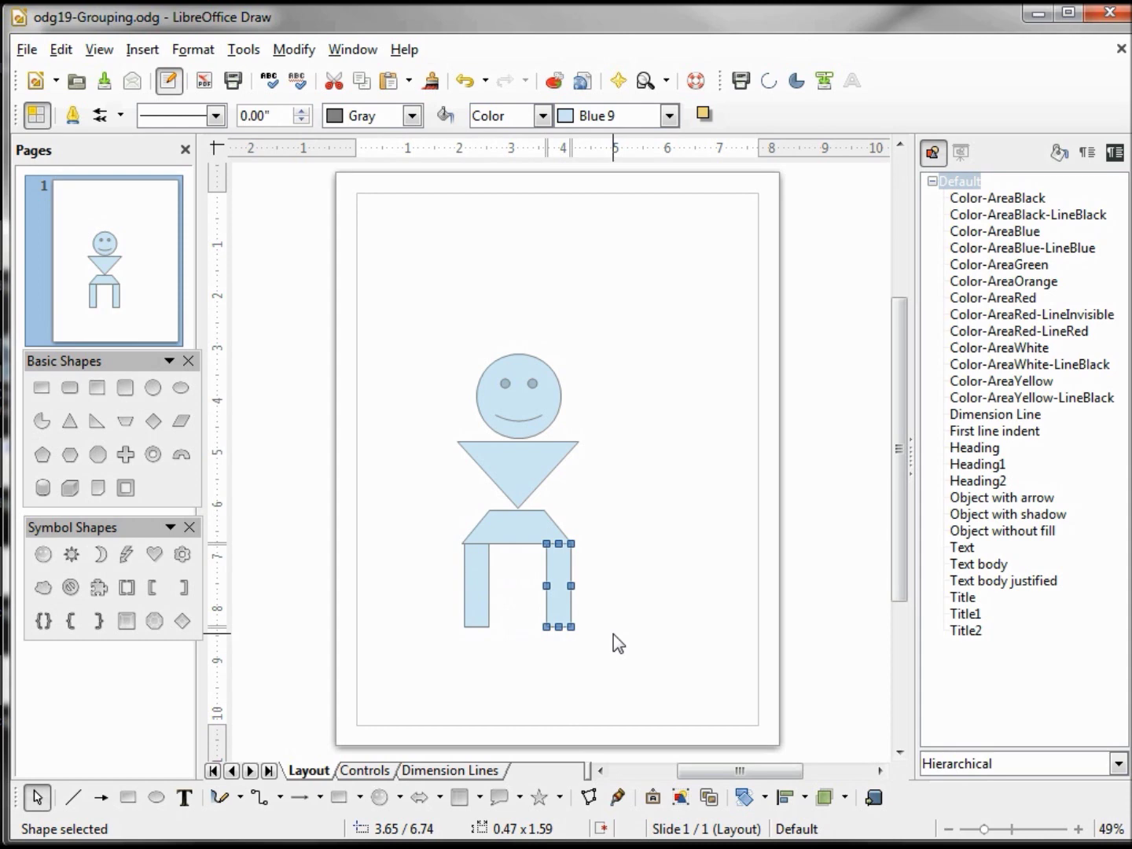
{"action": "key", "text": "Escape"}
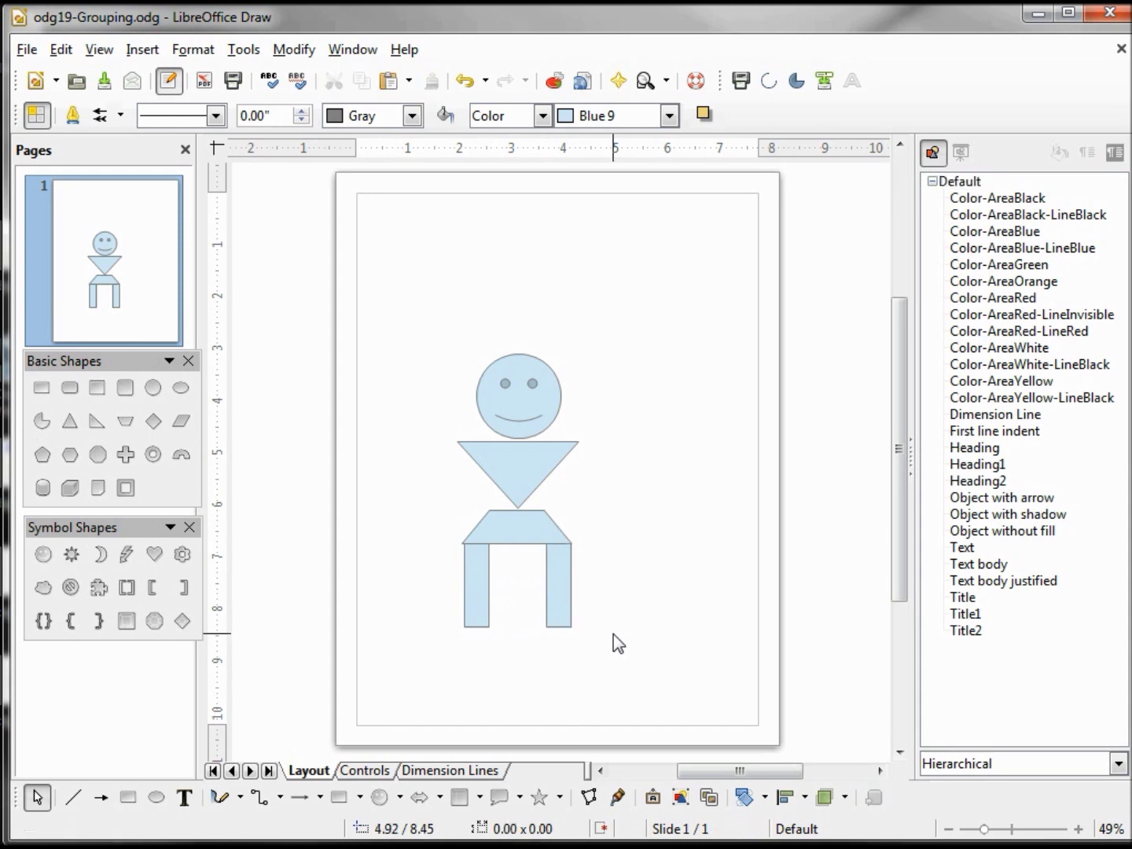
{"action": "left_click", "coordinate": [470, 582]}
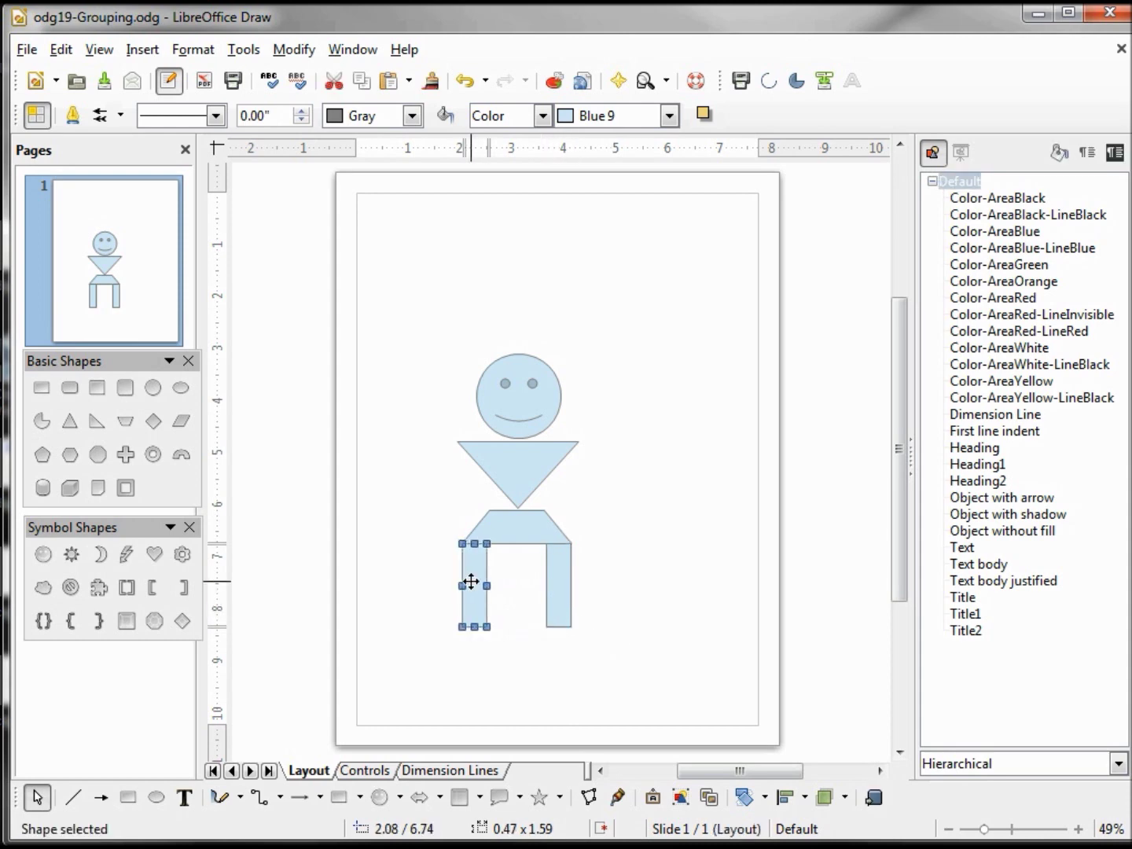
Draw a 0.34 × 1.11 arm rectangle beside the torso and paste a copy for the other side
{"action": "left_click", "coordinate": [630, 595]}
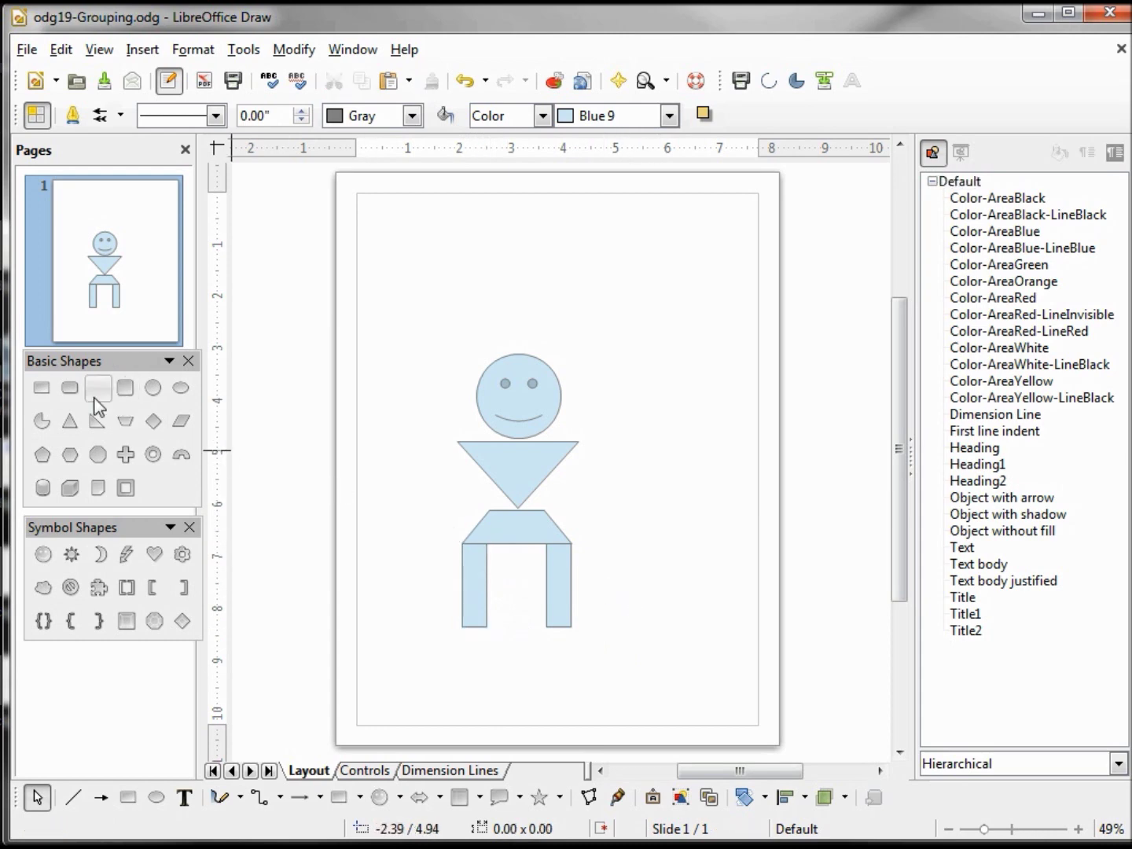
{"action": "left_click", "coordinate": [43, 389]}
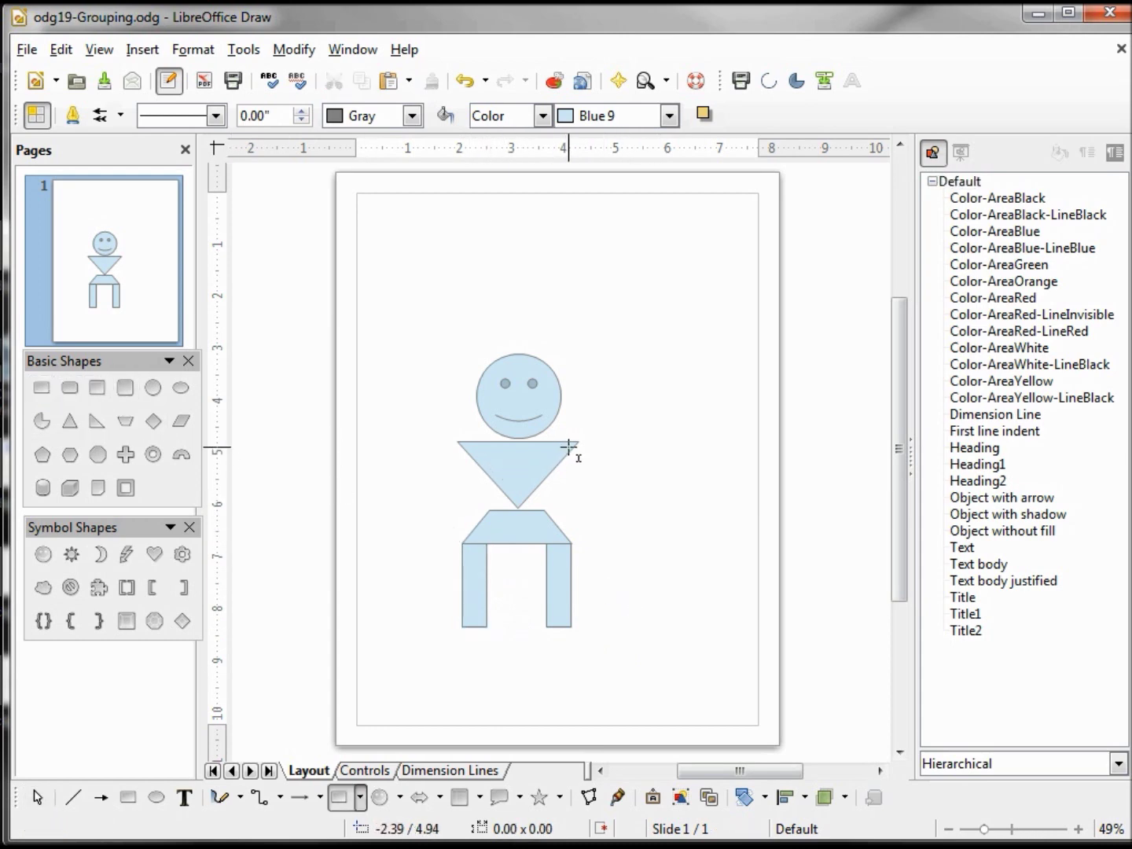
{"action": "left_click_drag", "start_coordinate": [553, 447], "coordinate": [570, 505]}
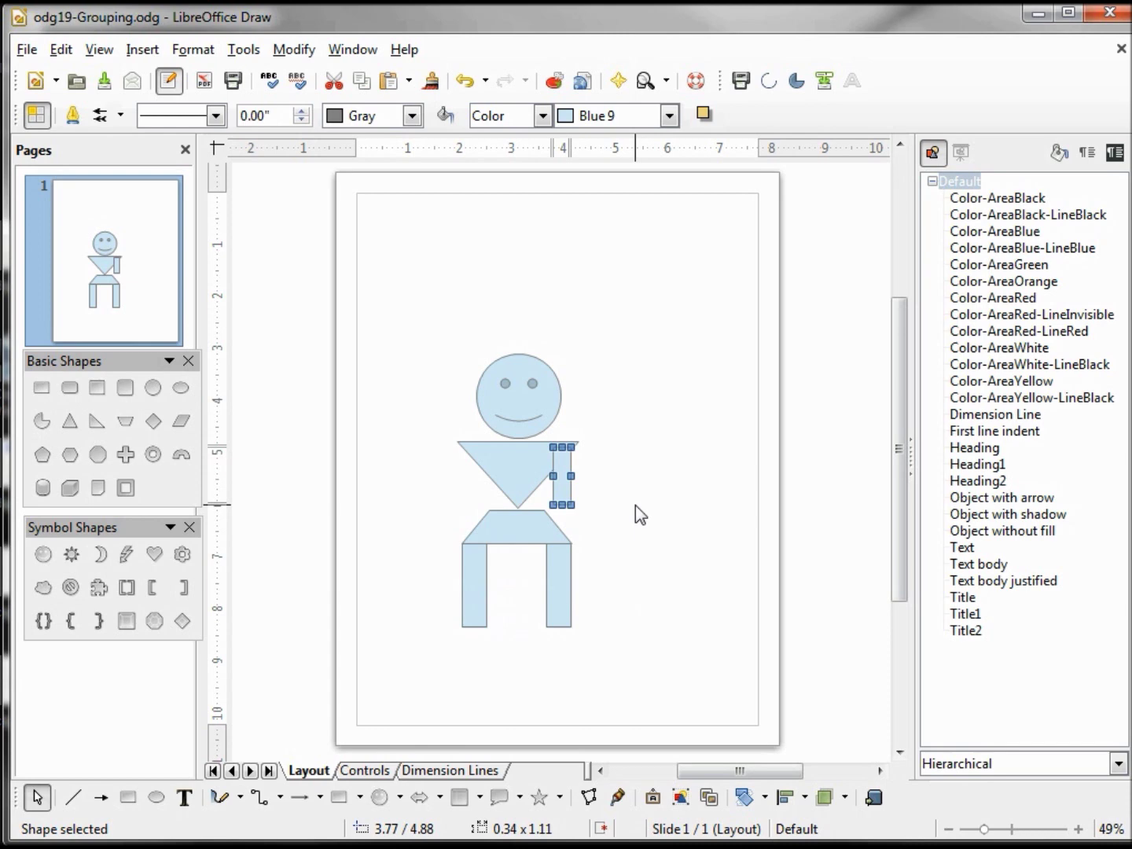
{"action": "key", "text": "ctrl+v"}
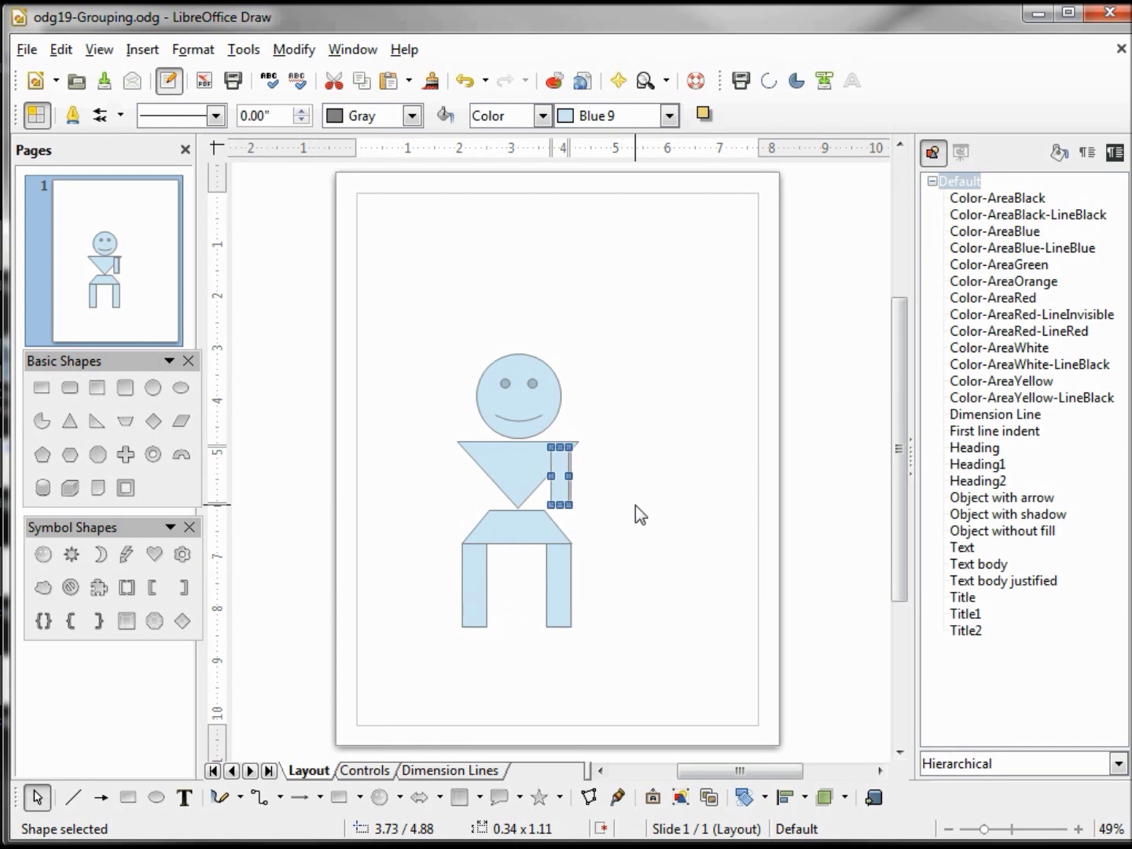
{"action": "key", "text": "Left"}
{"action": "key", "text": "Left"}
{"action": "key", "text": "Left"}
{"action": "key", "text": "Left"}
{"action": "key", "text": "Left"}
{"action": "key", "text": "Left"}
{"action": "key", "text": "Left"}
{"action": "key", "text": "Left"}
{"action": "key", "text": "Left"}
{"action": "key", "text": "Left"}
{"action": "key", "text": "Left"}
{"action": "key", "text": "Left"}
{"action": "key", "text": "Left"}
{"action": "key", "text": "Left"}
{"action": "key", "text": "Left"}
{"action": "key", "text": "Left"}
{"action": "key", "text": "Left"}
{"action": "key", "text": "Left"}
{"action": "key", "text": "Left"}
{"action": "key", "text": "Left"}
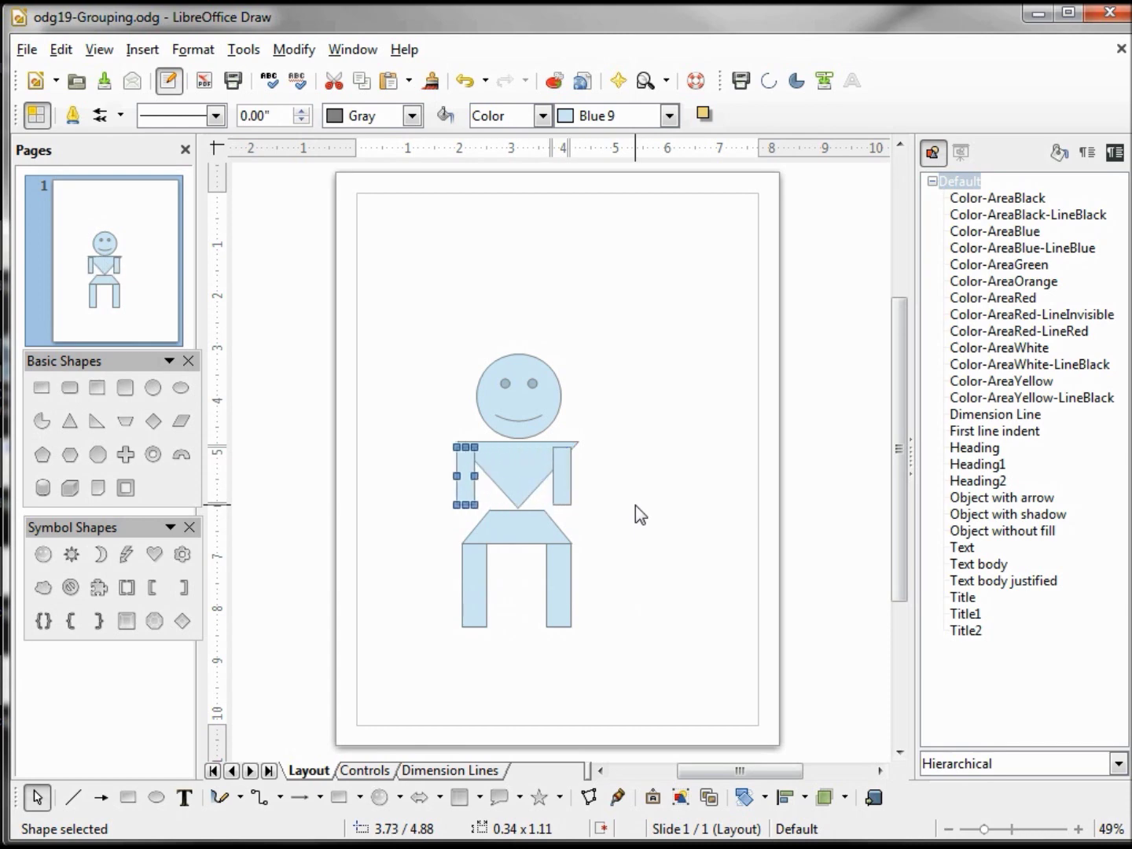
Bring the triangle torso to the front over both arms
{"action": "left_click", "coordinate": [517, 472]}
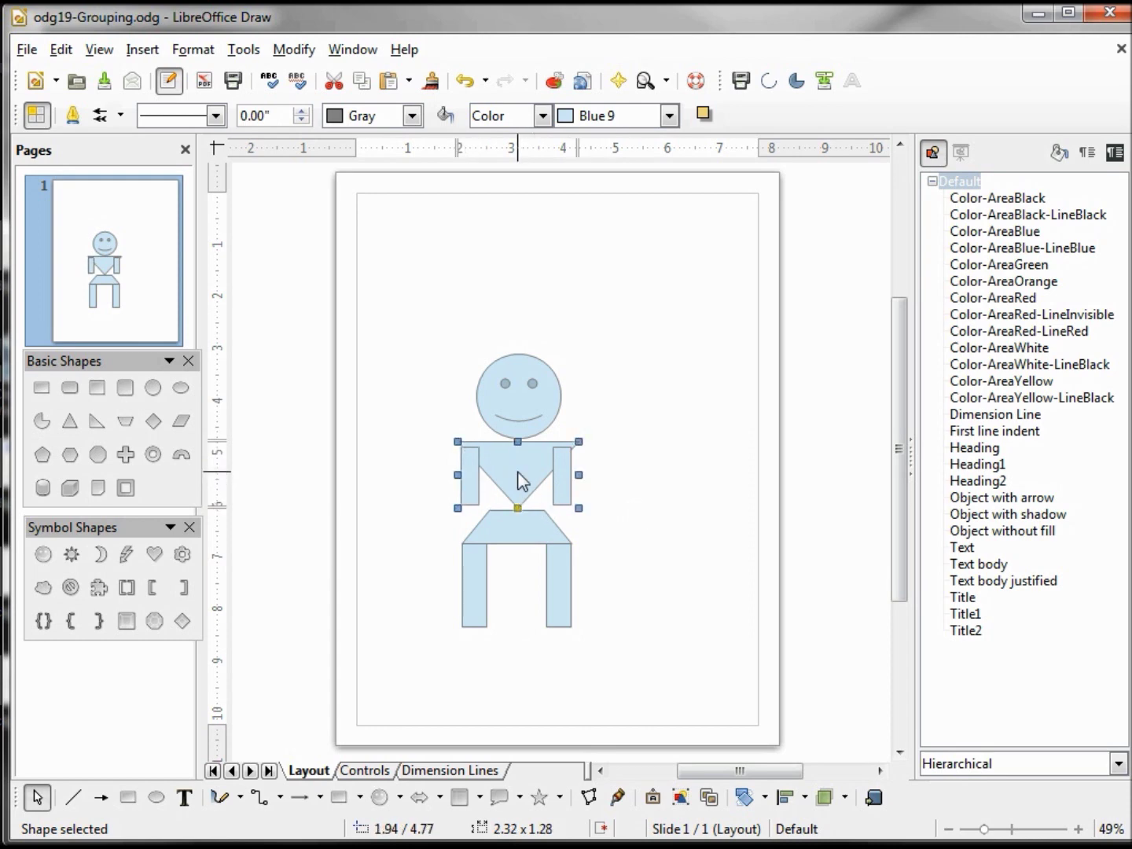
{"action": "right_click", "coordinate": [518, 473]}
{"action": "mouse_move", "coordinate": [600, 666]}
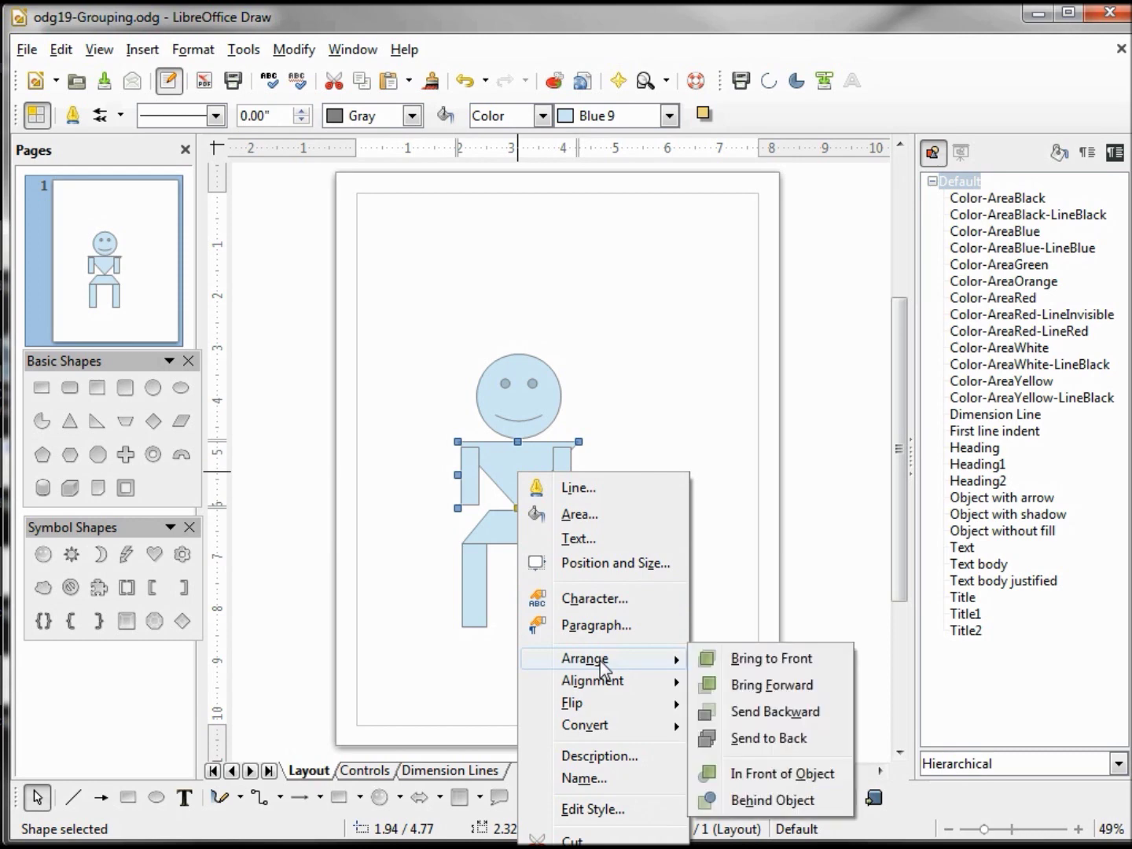
{"action": "left_click", "coordinate": [759, 670]}
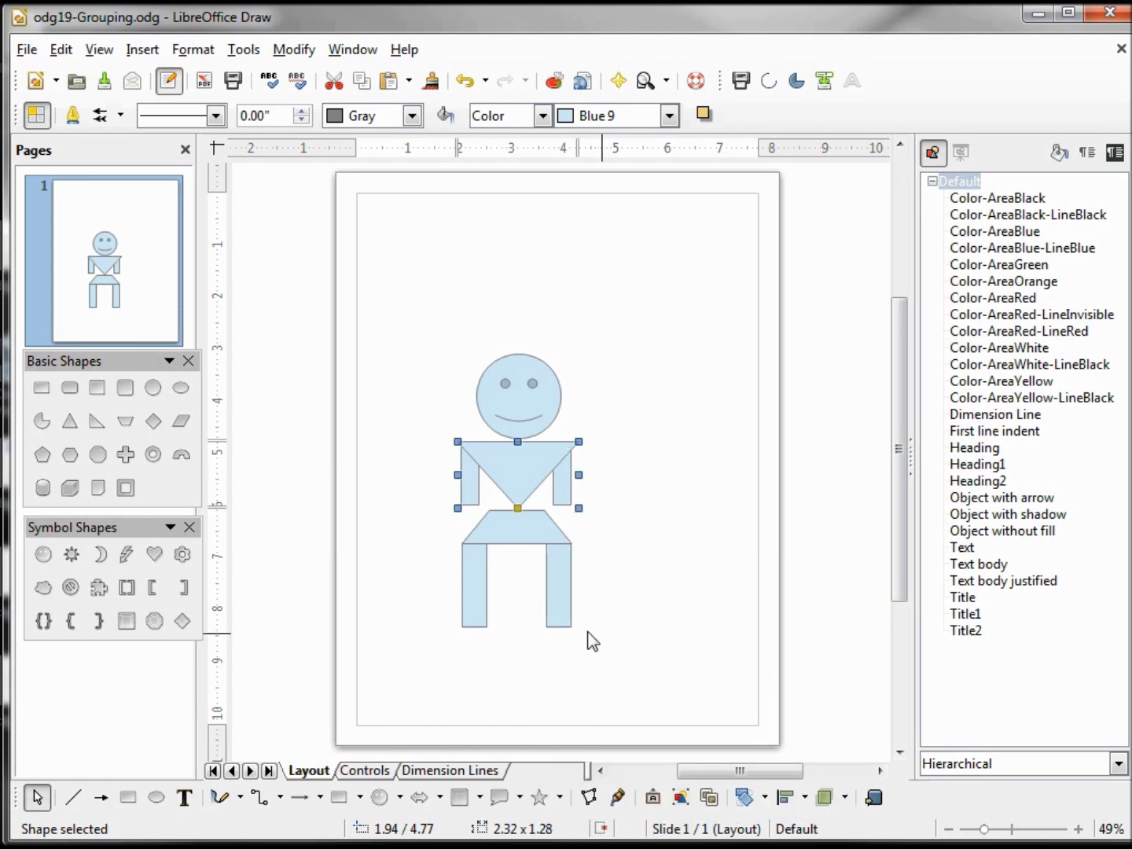
{"action": "left_click", "coordinate": [181, 388]}
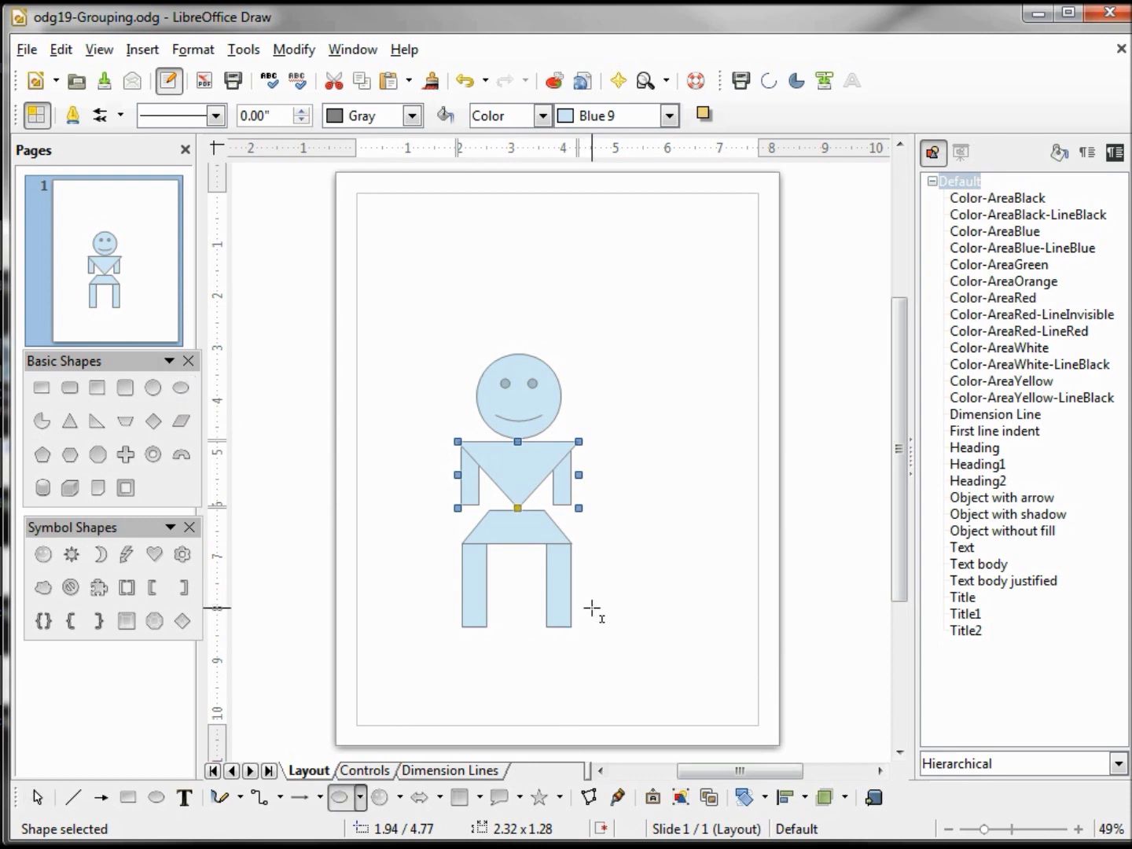
Intersect an ellipse with an overlapping rectangle to make a half-oval foot
{"action": "left_click_drag", "start_coordinate": [592, 609], "coordinate": [638, 630]}
{"action": "left_click", "coordinate": [44, 389]}
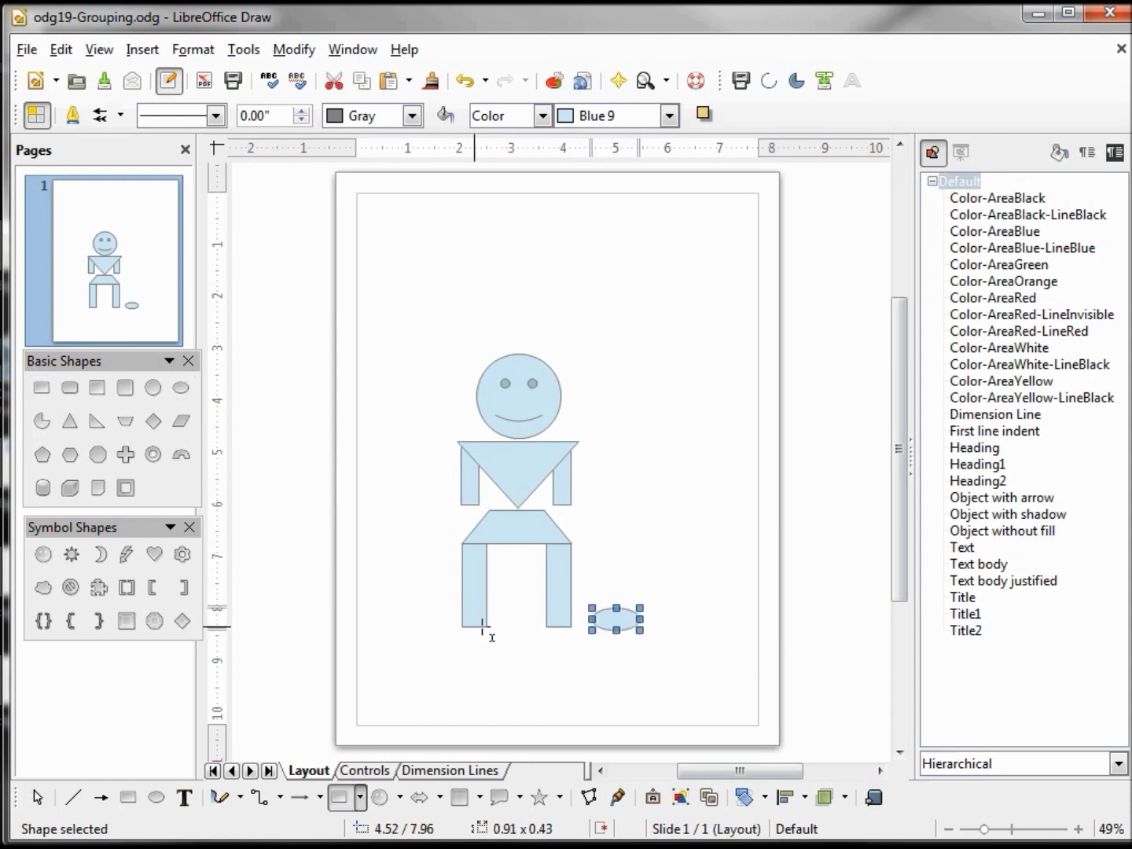
{"action": "left_click_drag", "start_coordinate": [581, 577], "coordinate": [660, 622]}
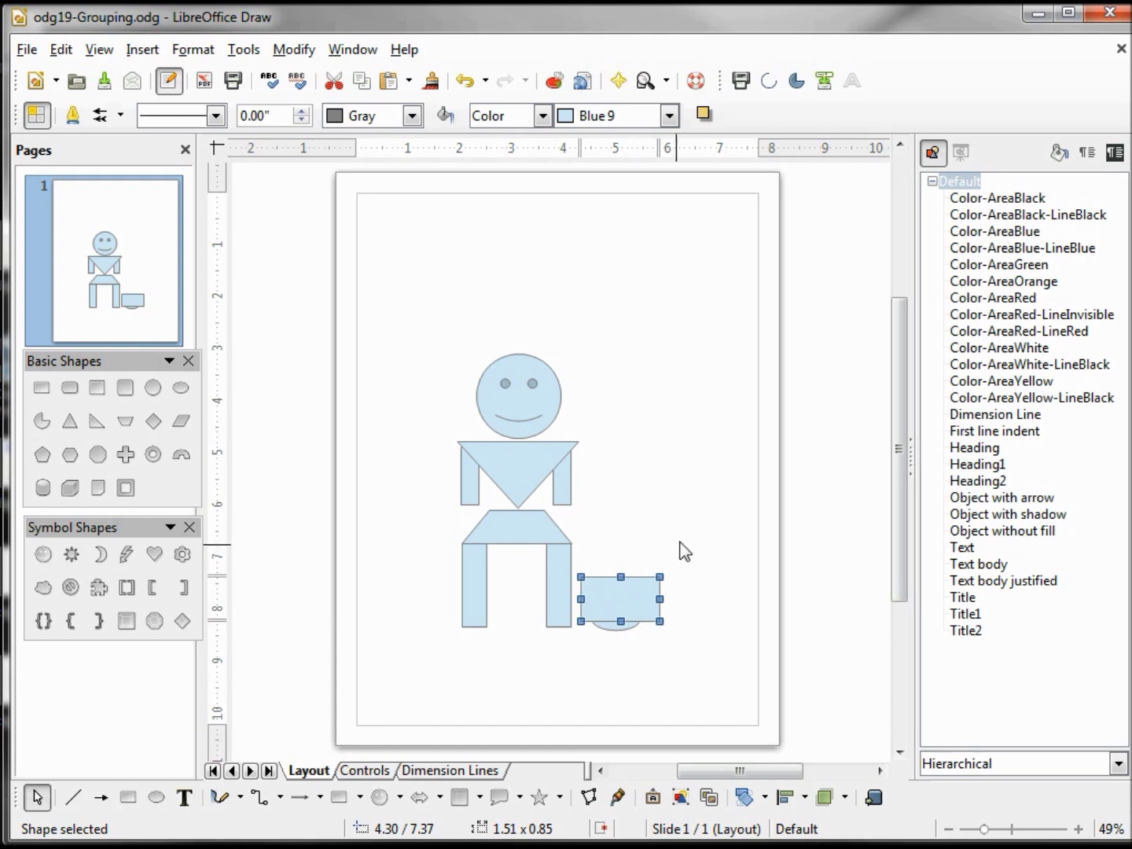
{"action": "left_click_drag", "start_coordinate": [681, 540], "coordinate": [576, 644]}
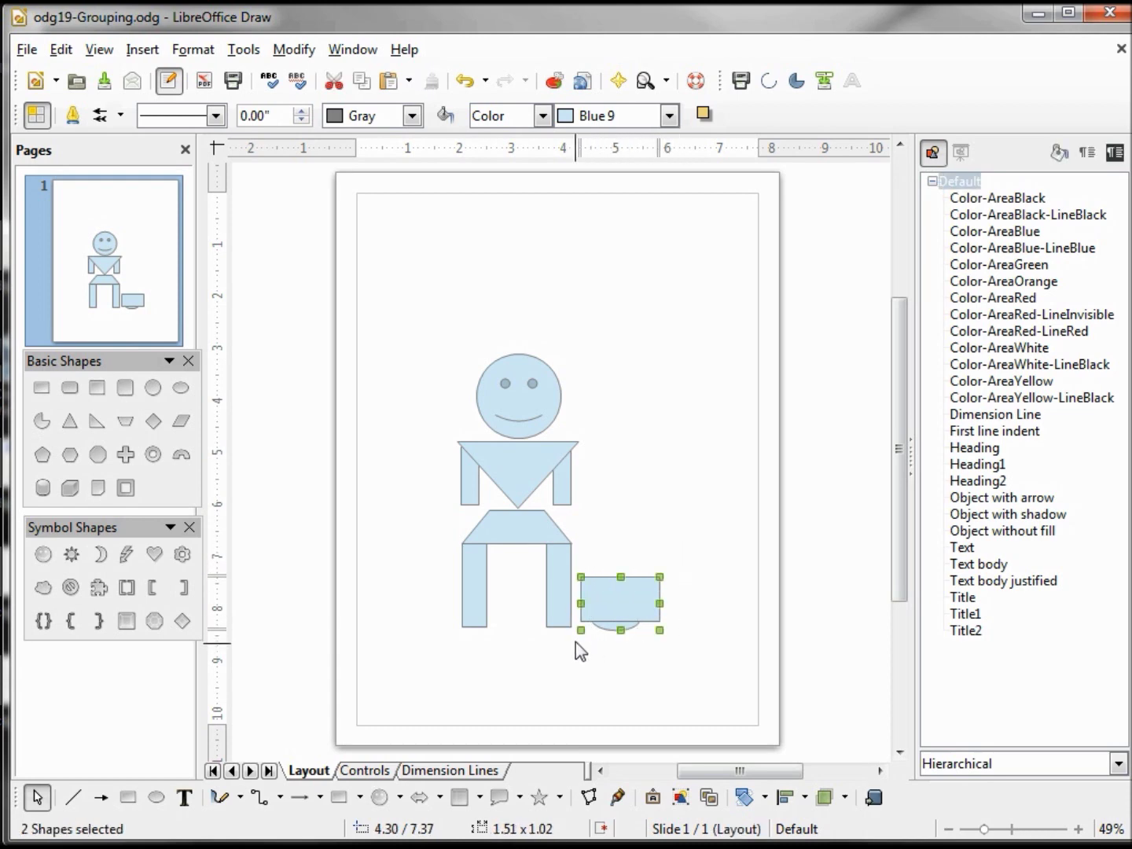
{"action": "left_click", "coordinate": [294, 50]}
{"action": "mouse_move", "coordinate": [367, 456]}
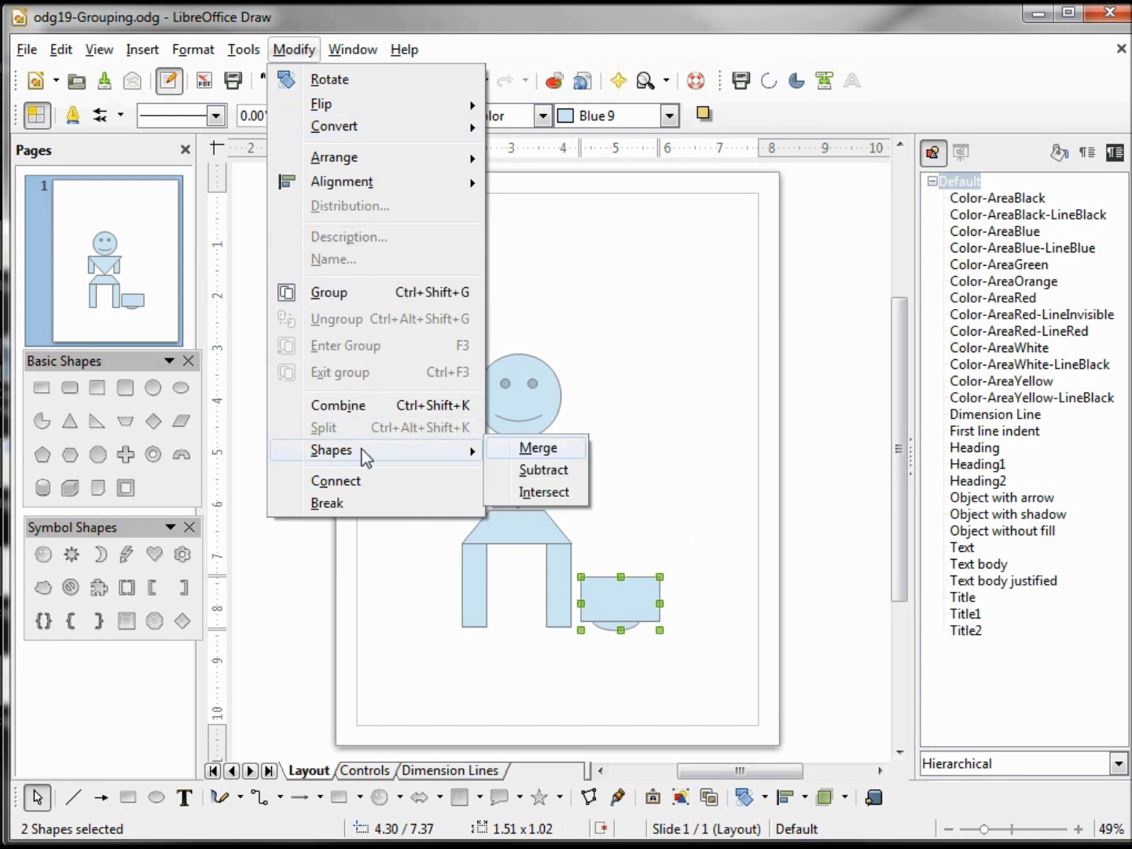
{"action": "left_click", "coordinate": [538, 503]}
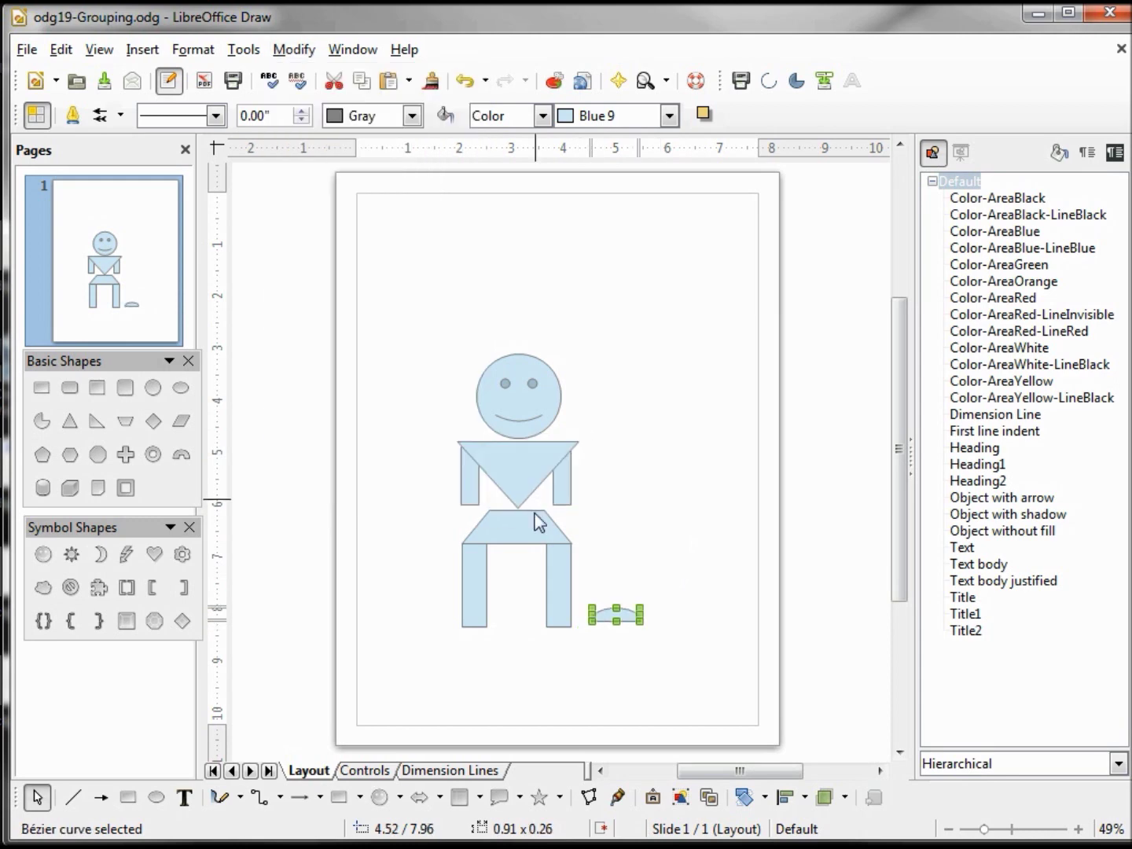
Size the 0.63 × 0.22 foot under the right leg and place a copy under the left leg
{"action": "key", "text": "Down"}
{"action": "key", "text": "Down"}
{"action": "key", "text": "Down"}
{"action": "key", "text": "Down"}
{"action": "key", "text": "Down"}
{"action": "key", "text": "Down"}
{"action": "key", "text": "Down"}
{"action": "key", "text": "Down"}
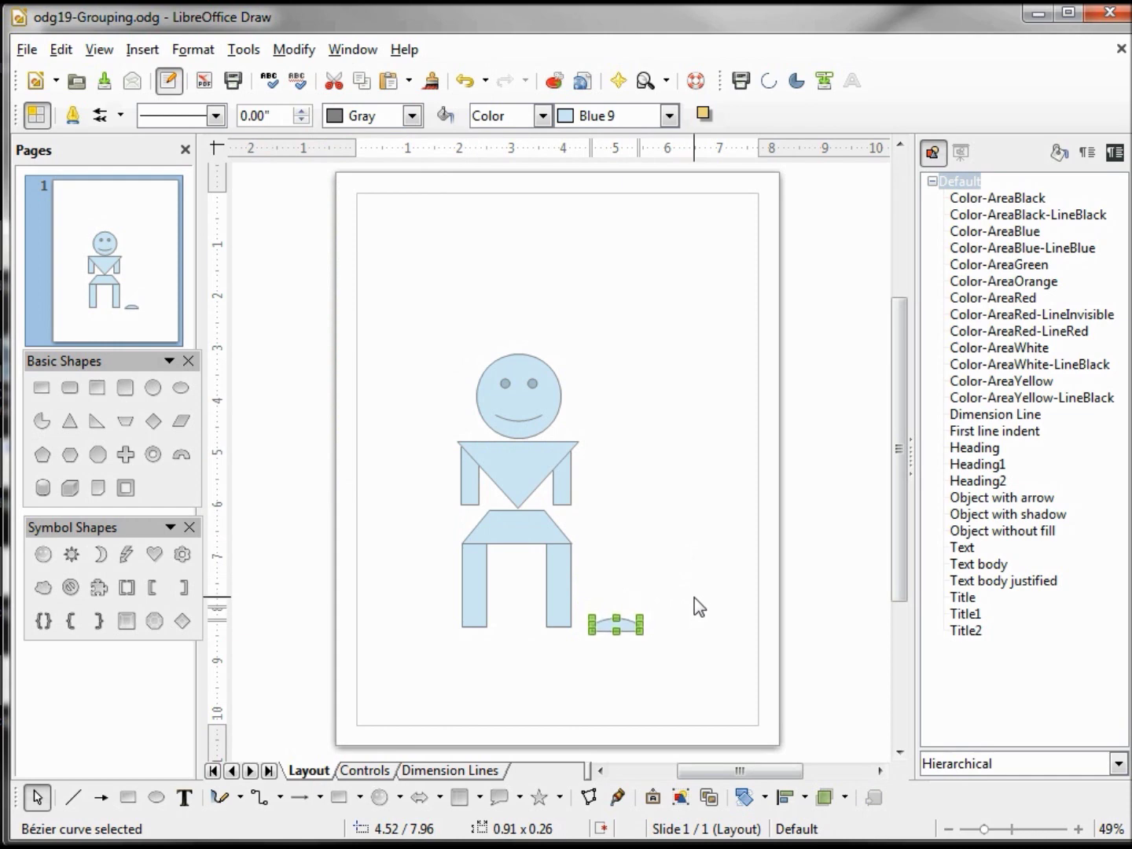
{"action": "key", "text": "Left"}
{"action": "key", "text": "Left"}
{"action": "key", "text": "Left"}
{"action": "key", "text": "Left"}
{"action": "key", "text": "Left"}
{"action": "key", "text": "Left"}
{"action": "key", "text": "Left"}
{"action": "key", "text": "Left"}
{"action": "key", "text": "Left"}
{"action": "key", "text": "Left"}
{"action": "key", "text": "Left"}
{"action": "key", "text": "Left"}
{"action": "key", "text": "Left"}
{"action": "key", "text": "Left"}
{"action": "key", "text": "Left"}
{"action": "key", "text": "Left"}
{"action": "key", "text": "Left"}
{"action": "key", "text": "Left"}
{"action": "key", "text": "Left"}
{"action": "key", "text": "Left"}
{"action": "key", "text": "Left"}
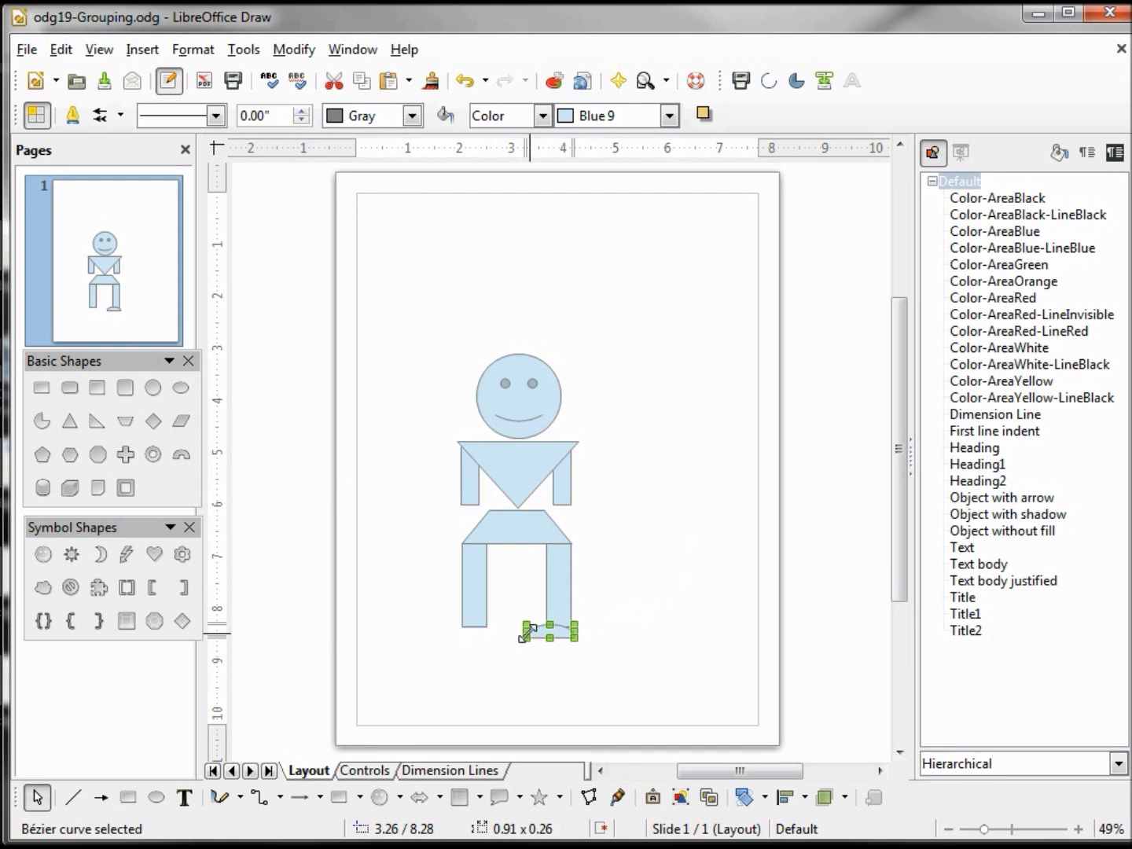
{"action": "left_click_drag", "start_coordinate": [525, 635], "coordinate": [539, 633]}
{"action": "left_click", "coordinate": [597, 647]}
{"action": "left_click", "coordinate": [562, 630]}
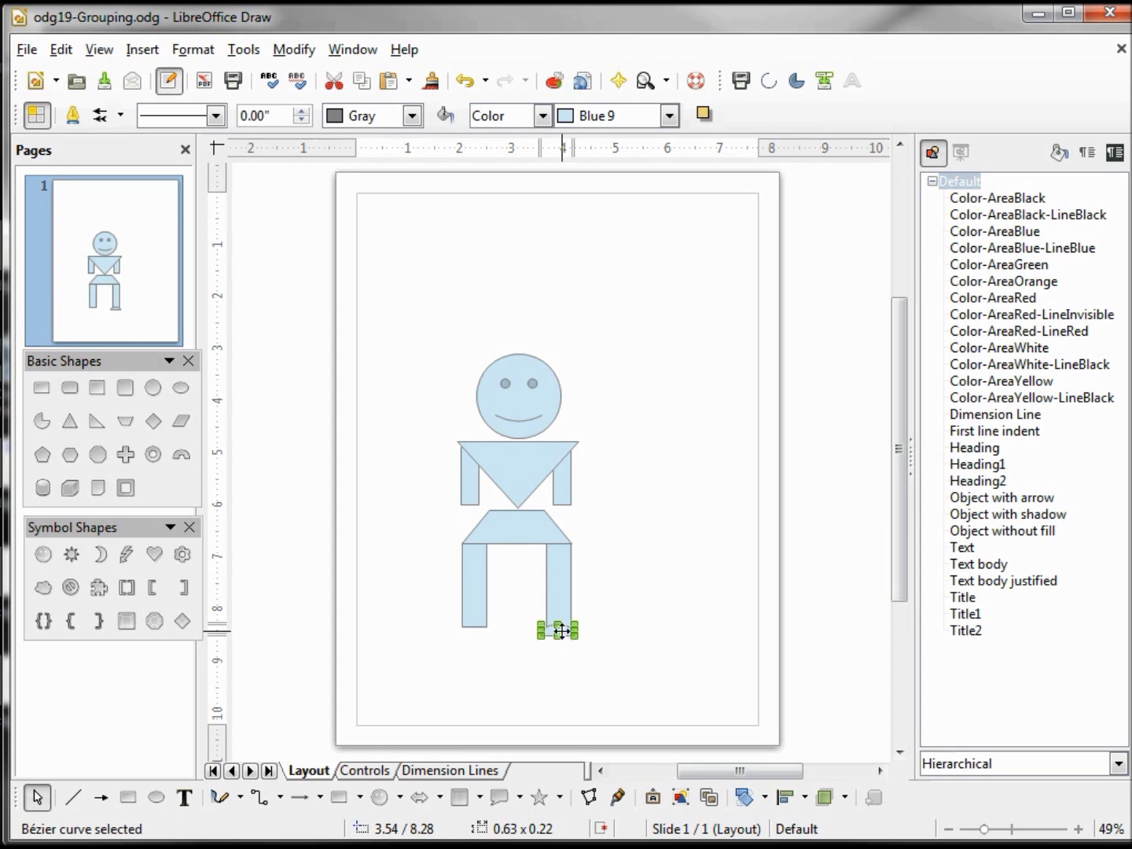
{"action": "key", "text": "ctrl+c"}
{"action": "key", "text": "ctrl+v"}
{"action": "key", "text": "Left"}
{"action": "key", "text": "Left"}
{"action": "key", "text": "Left"}
{"action": "key", "text": "Left"}
{"action": "key", "text": "Left"}
{"action": "key", "text": "Left"}
{"action": "key", "text": "Left"}
{"action": "key", "text": "Left"}
{"action": "key", "text": "Left"}
{"action": "key", "text": "Left"}
{"action": "key", "text": "Left"}
{"action": "key", "text": "Left"}
{"action": "key", "text": "Left"}
{"action": "key", "text": "Left"}
{"action": "key", "text": "Left"}
{"action": "key", "text": "Left"}
{"action": "key", "text": "Left"}
{"action": "key", "text": "Left"}
{"action": "key", "text": "Left"}
{"action": "key", "text": "Left"}
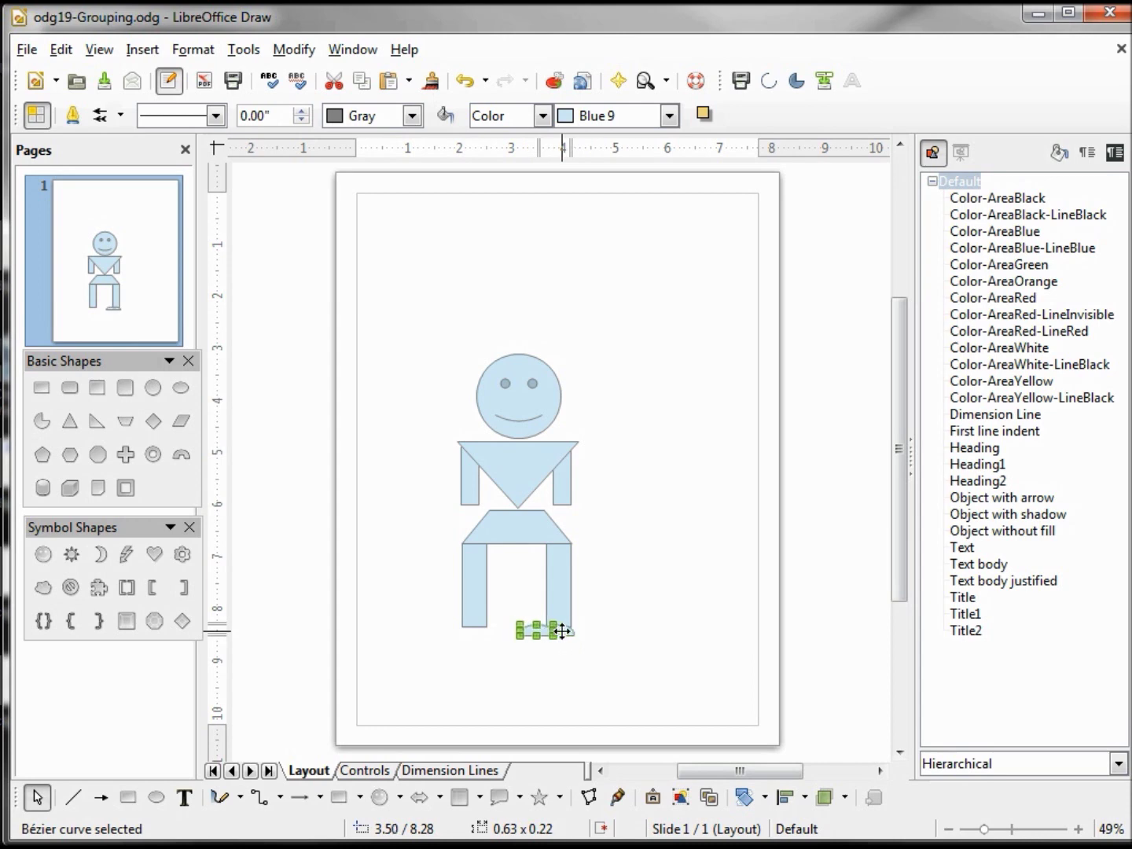
{"action": "key", "text": "Left"}
{"action": "key", "text": "Left"}
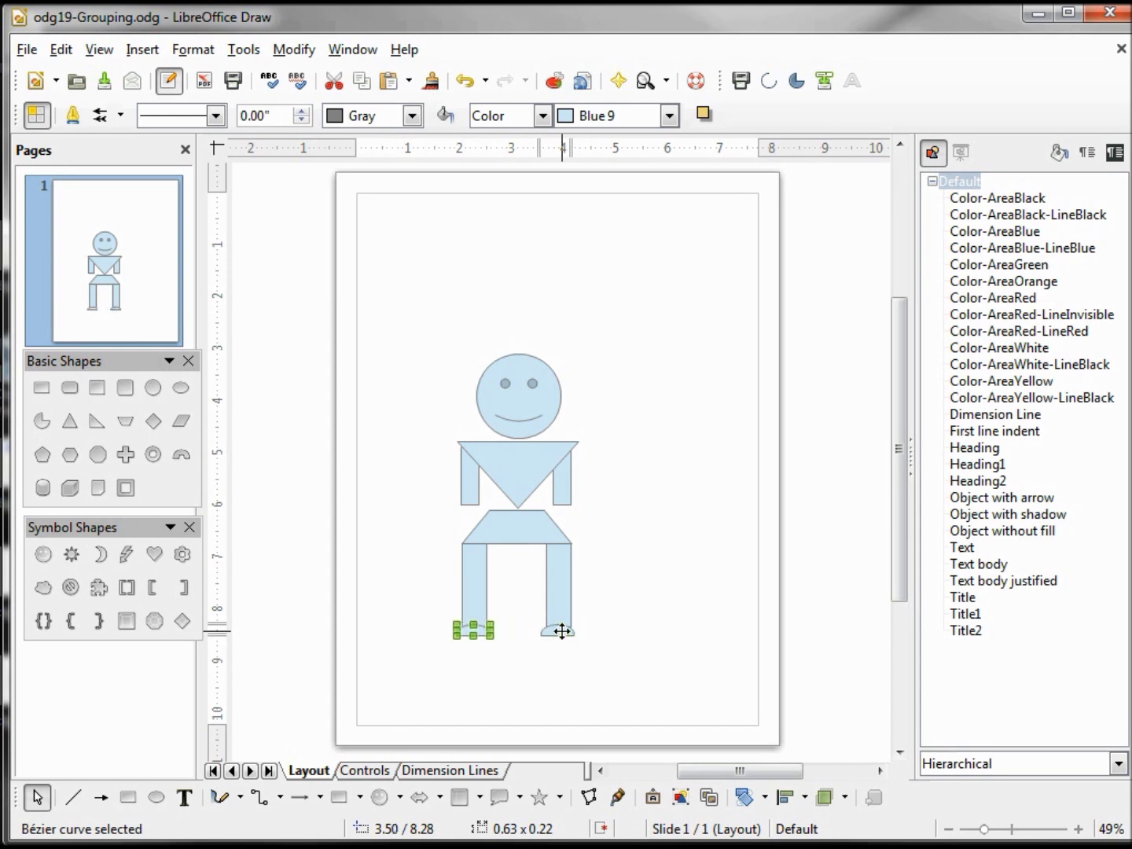
{"action": "left_click", "coordinate": [689, 618]}
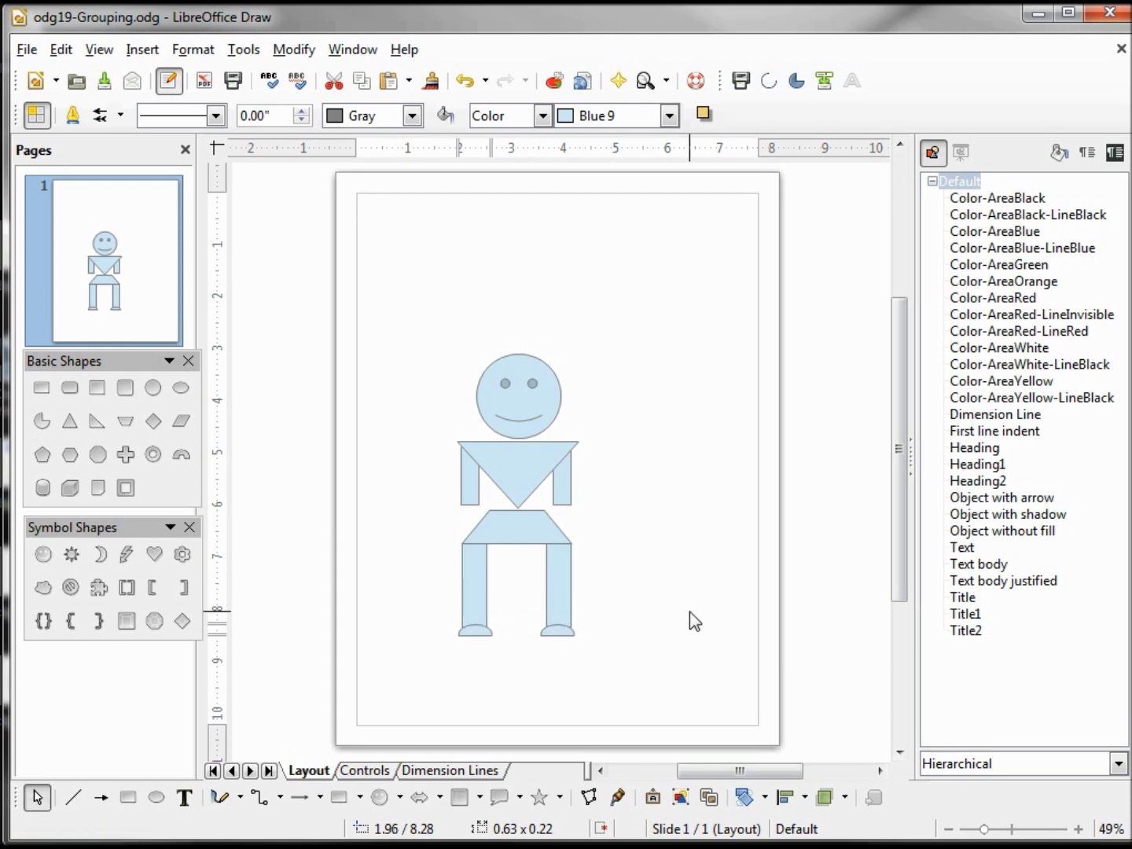
Draw a 0.38 × 0.21 oval hand and position hands at the tips of both arms
{"action": "left_click", "coordinate": [175, 390]}
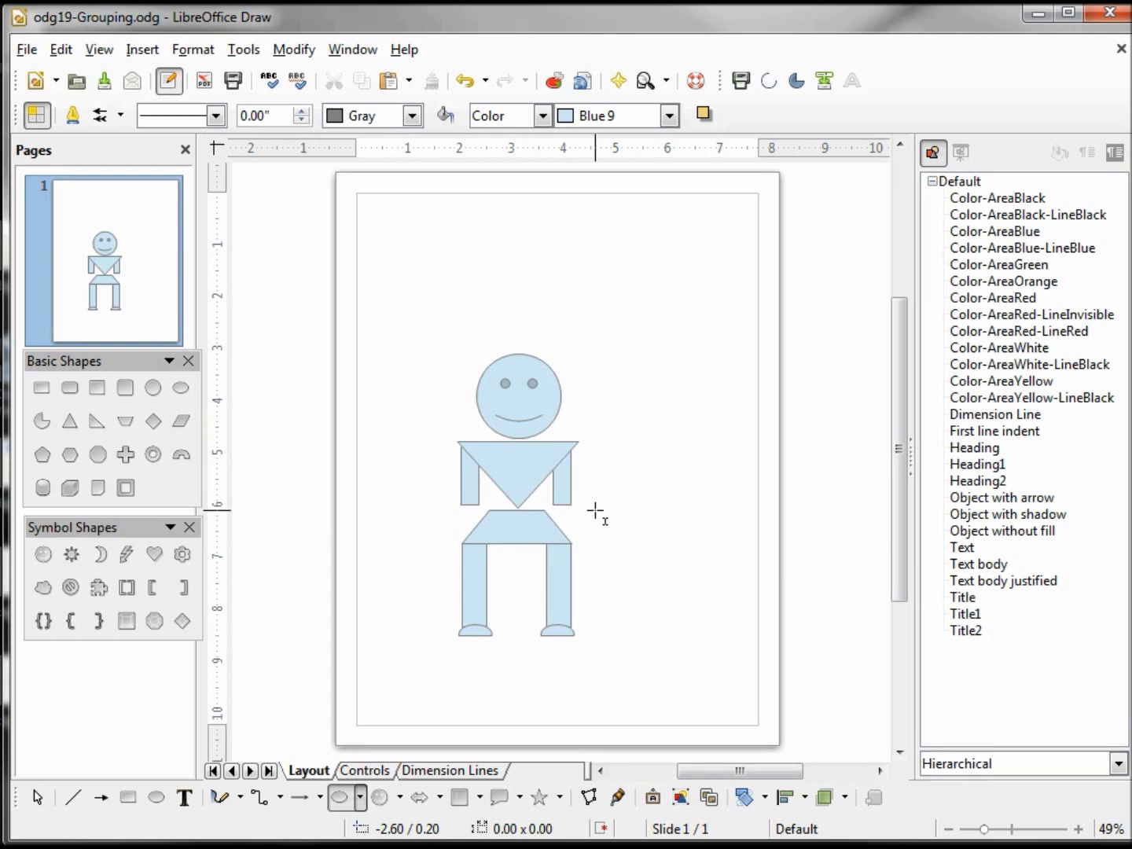
{"action": "left_click_drag", "start_coordinate": [596, 510], "coordinate": [615, 520]}
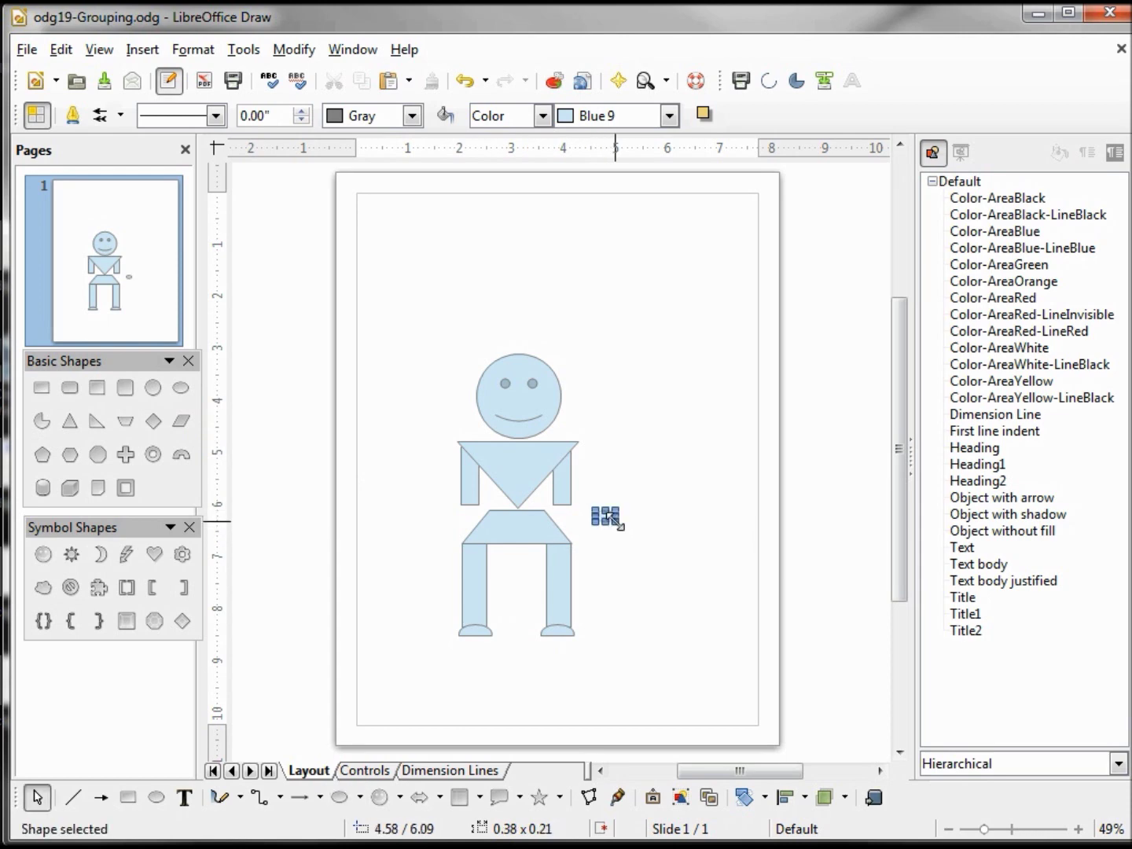
{"action": "key", "text": "Left"}
{"action": "key", "text": "Left"}
{"action": "key", "text": "Left"}
{"action": "key", "text": "Left"}
{"action": "key", "text": "Left"}
{"action": "key", "text": "Left"}
{"action": "key", "text": "Left"}
{"action": "key", "text": "Left"}
{"action": "key", "text": "Left"}
{"action": "key", "text": "Left"}
{"action": "key", "text": "Left"}
{"action": "key", "text": "Left"}
{"action": "key", "text": "Left"}
{"action": "key", "text": "Left"}
{"action": "key", "text": "Left"}
{"action": "key", "text": "Left"}
{"action": "key", "text": "Left"}
{"action": "key", "text": "Left"}
{"action": "key", "text": "Left"}
{"action": "key", "text": "Left"}
{"action": "key", "text": "Up"}
{"action": "key", "text": "Up"}
{"action": "key", "text": "Up"}
{"action": "key", "text": "Left"}
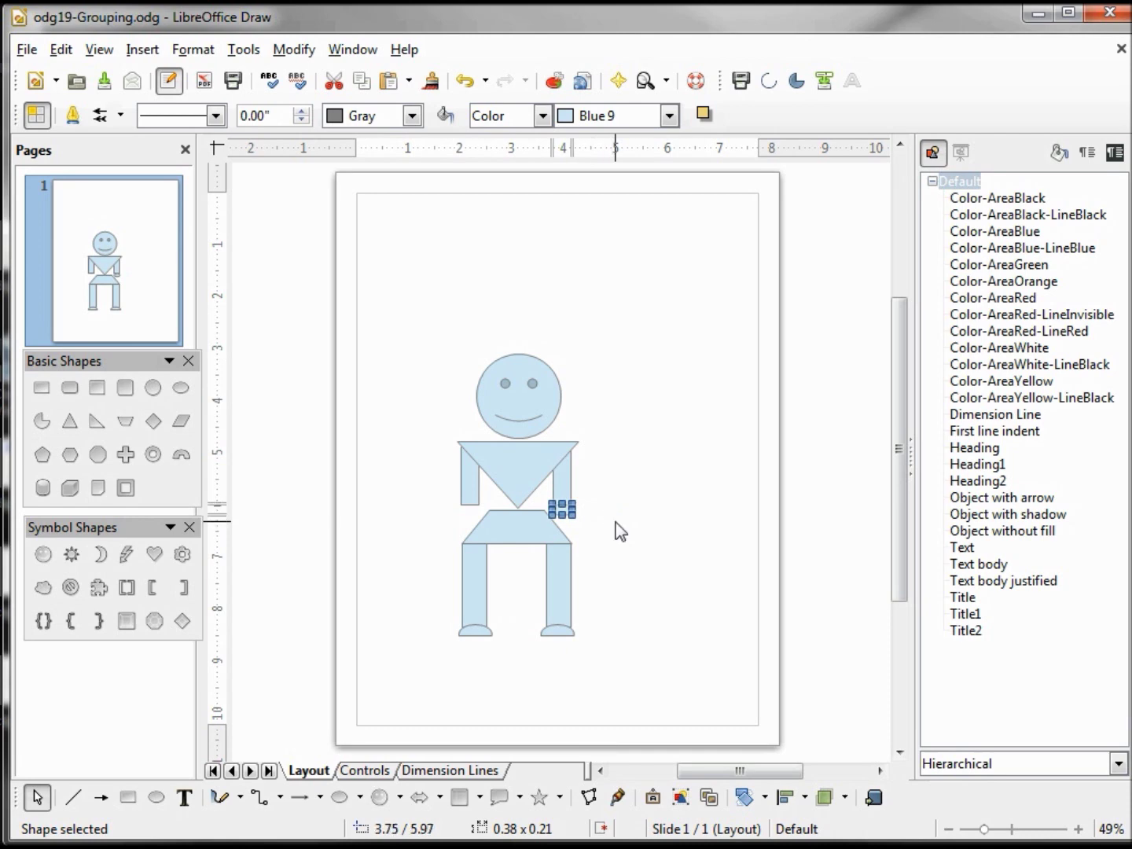
{"action": "key", "text": "Left"}
{"action": "key", "text": "Left"}
{"action": "key", "text": "Left"}
{"action": "key", "text": "Left"}
{"action": "key", "text": "Left"}
{"action": "key", "text": "Left"}
{"action": "key", "text": "Left"}
{"action": "key", "text": "Left"}
{"action": "key", "text": "Left"}
{"action": "key", "text": "Left"}
{"action": "key", "text": "Left"}
{"action": "key", "text": "Left"}
{"action": "key", "text": "Left"}
{"action": "key", "text": "Left"}
{"action": "key", "text": "Left"}
{"action": "key", "text": "Left"}
{"action": "key", "text": "Left"}
{"action": "key", "text": "Left"}
{"action": "key", "text": "Left"}
{"action": "key", "text": "Left"}
{"action": "key", "text": "Left"}
{"action": "key", "text": "Left"}
{"action": "key", "text": "Left"}
{"action": "key", "text": "Left"}
{"action": "key", "text": "Left"}
{"action": "key", "text": "Left"}
{"action": "key", "text": "Left"}
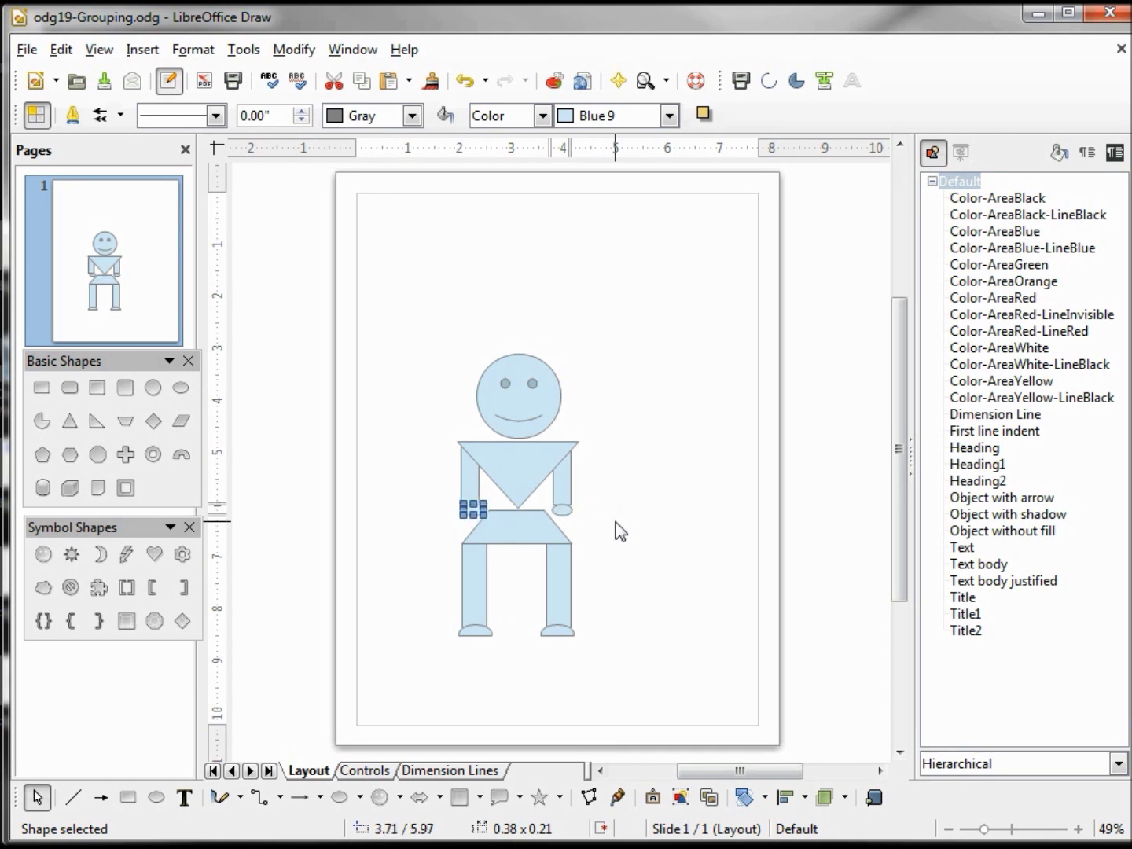
{"action": "key", "text": "Delete"}
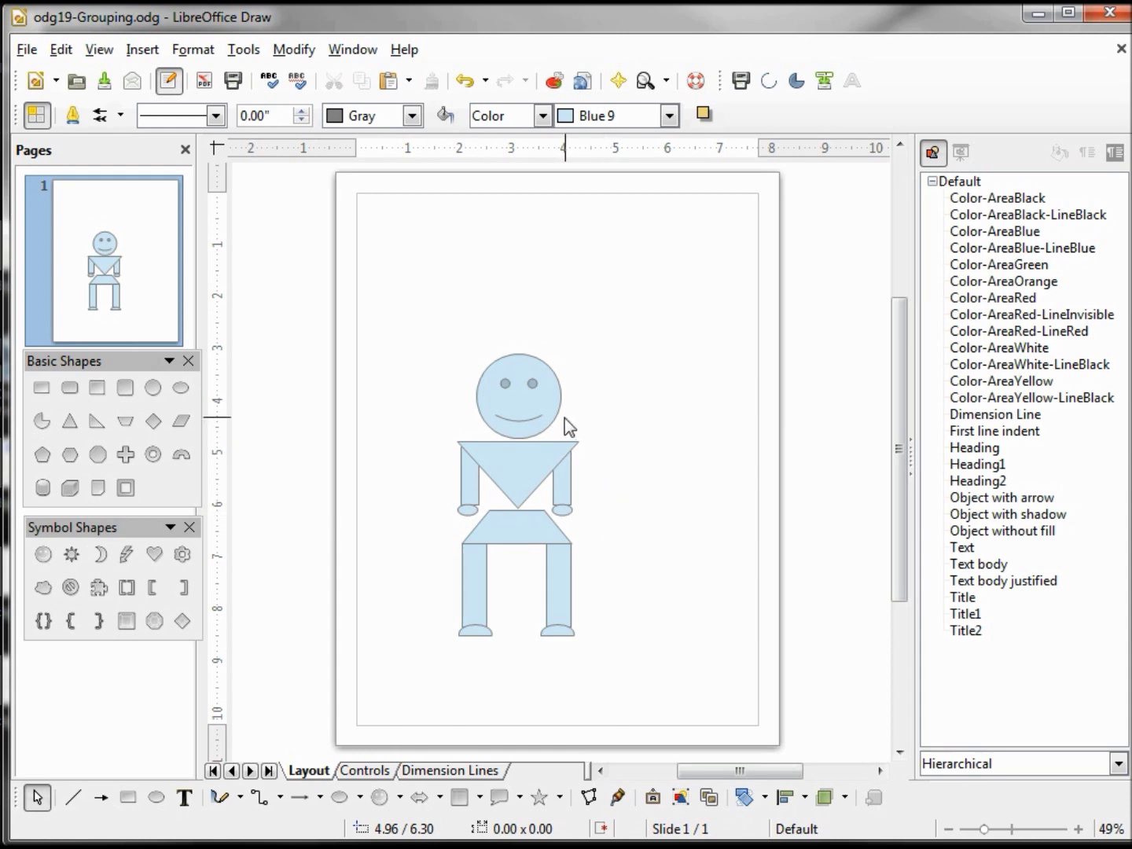
Apply the Color-AreaYellow-LineBlack style to the head and both hands
{"action": "left_click", "coordinate": [527, 401]}
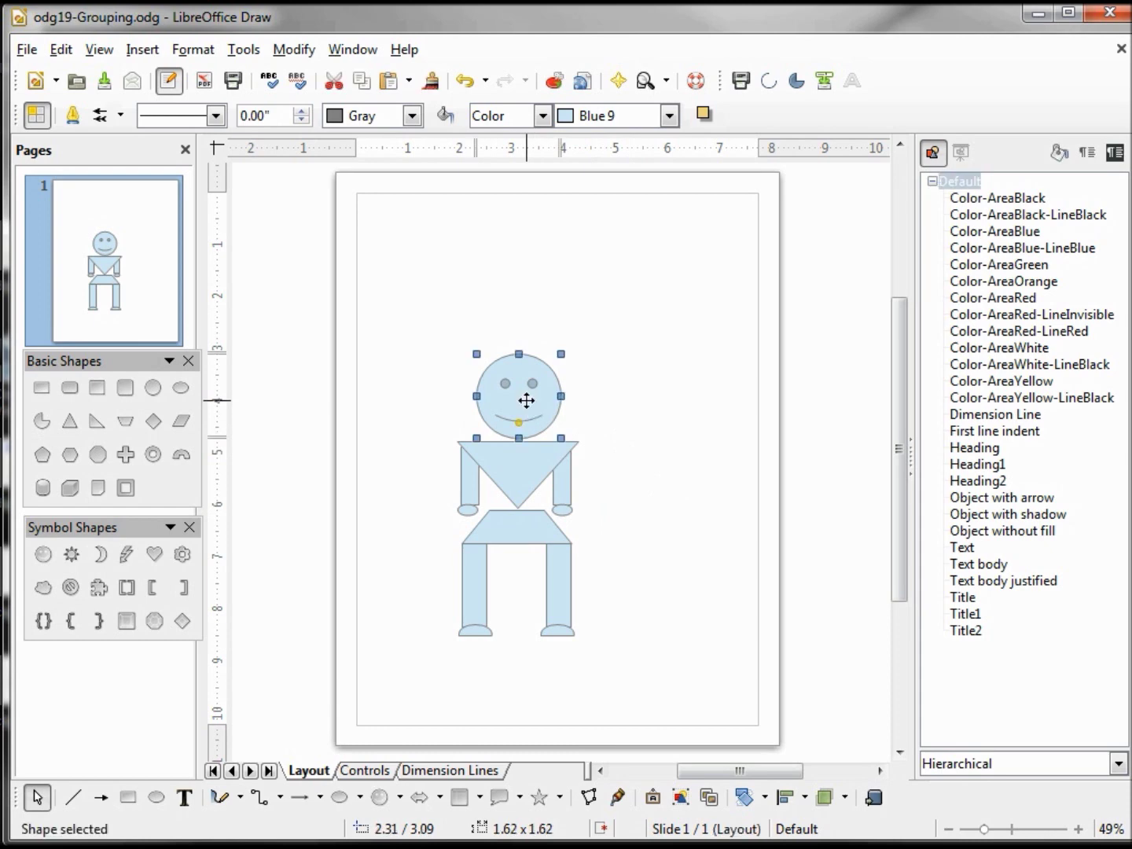
{"action": "left_click", "coordinate": [991, 403]}
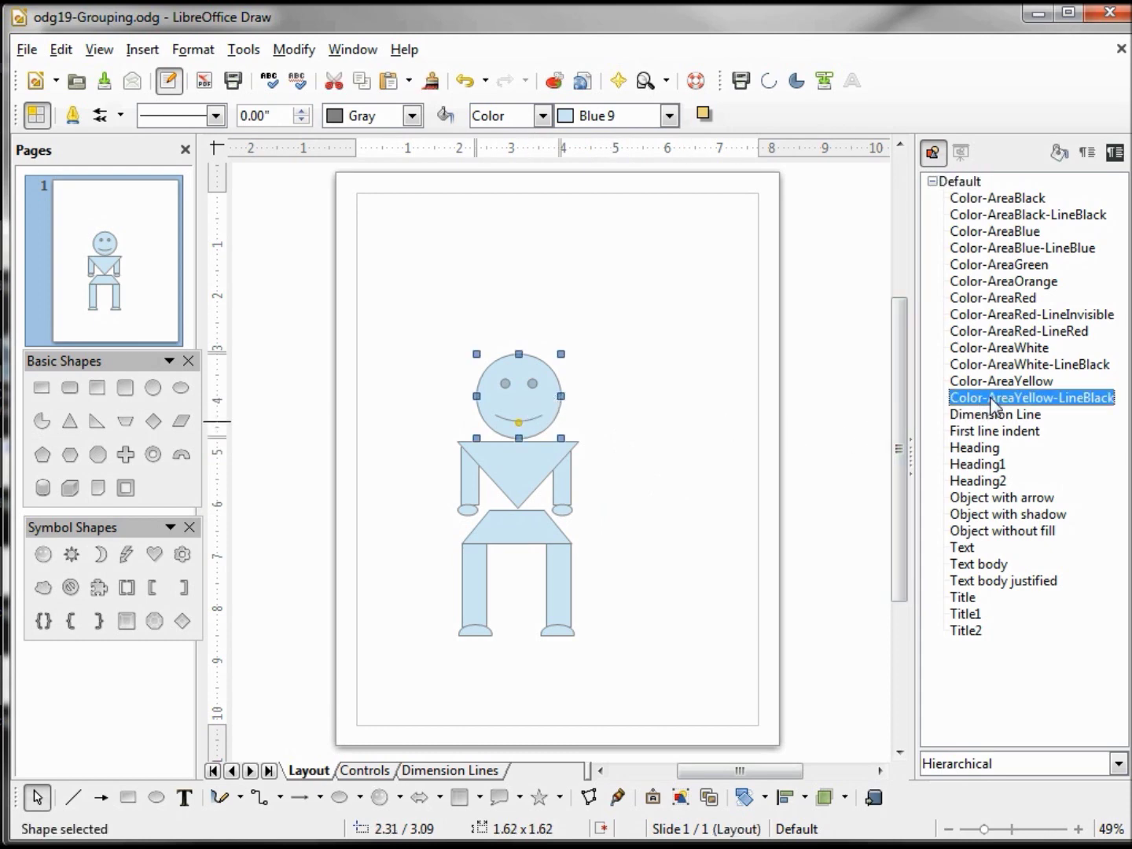
{"action": "double_click", "coordinate": [992, 403]}
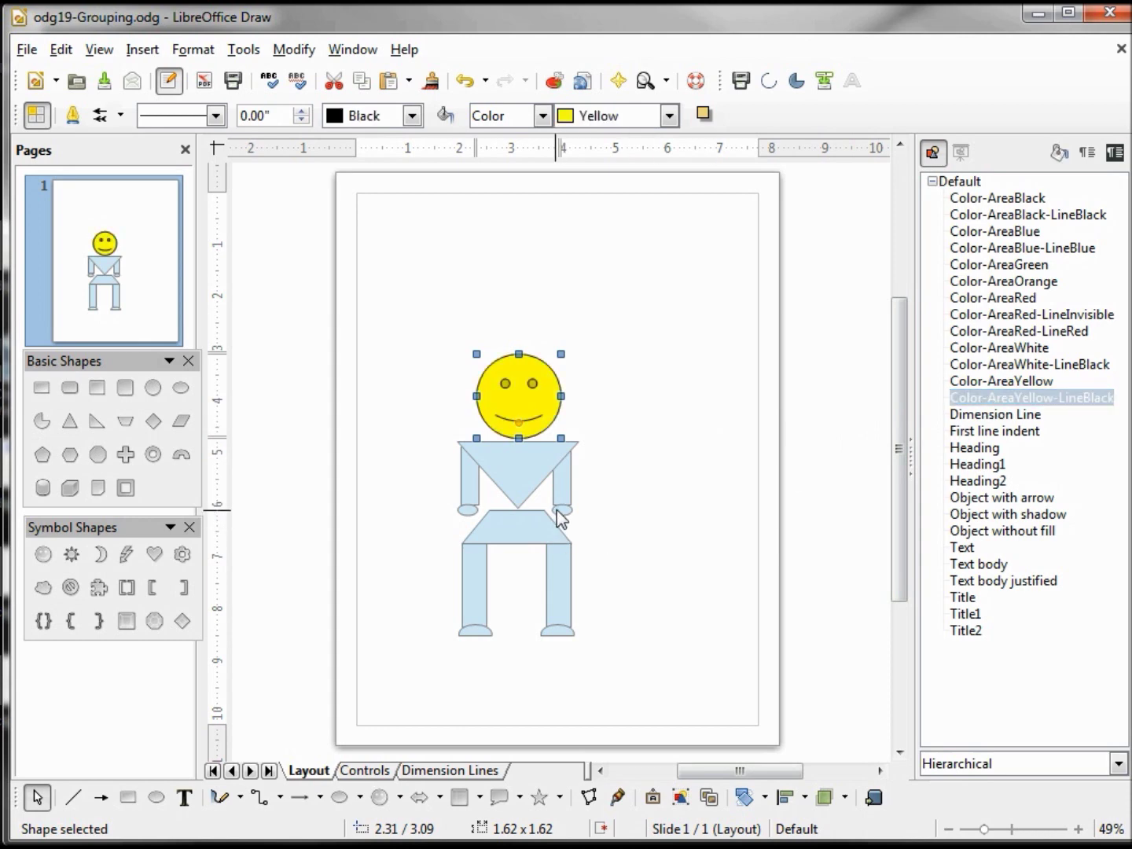
{"action": "left_click", "coordinate": [707, 511]}
{"action": "double_click", "coordinate": [995, 398]}
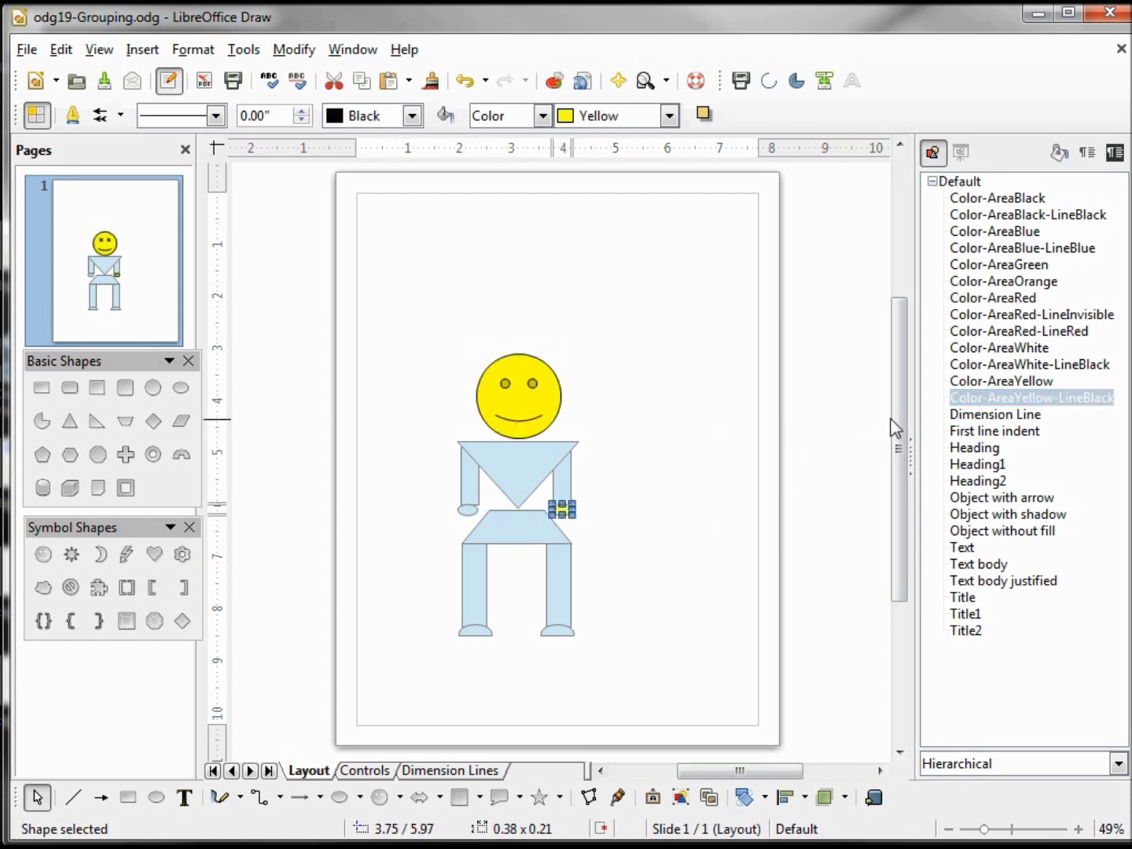
{"action": "left_click", "coordinate": [468, 510]}
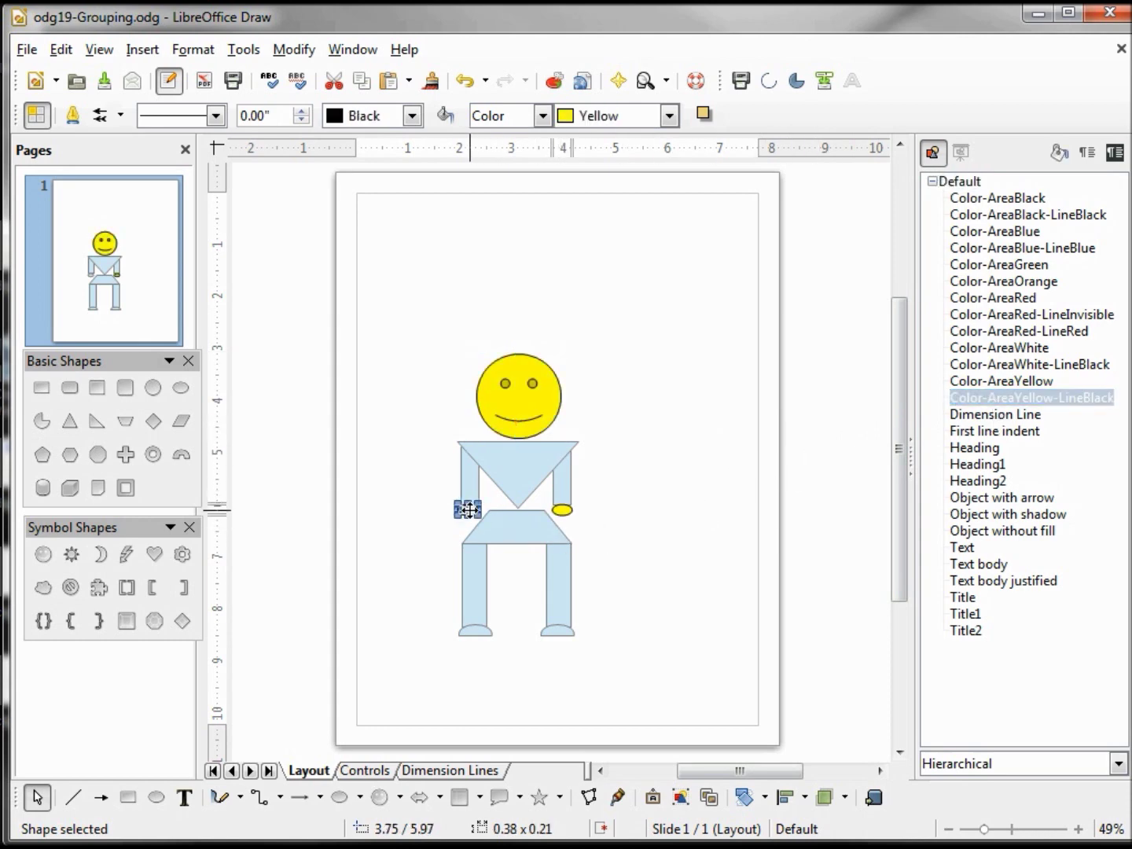
{"action": "left_click", "coordinate": [959, 401]}
{"action": "double_click", "coordinate": [959, 401]}
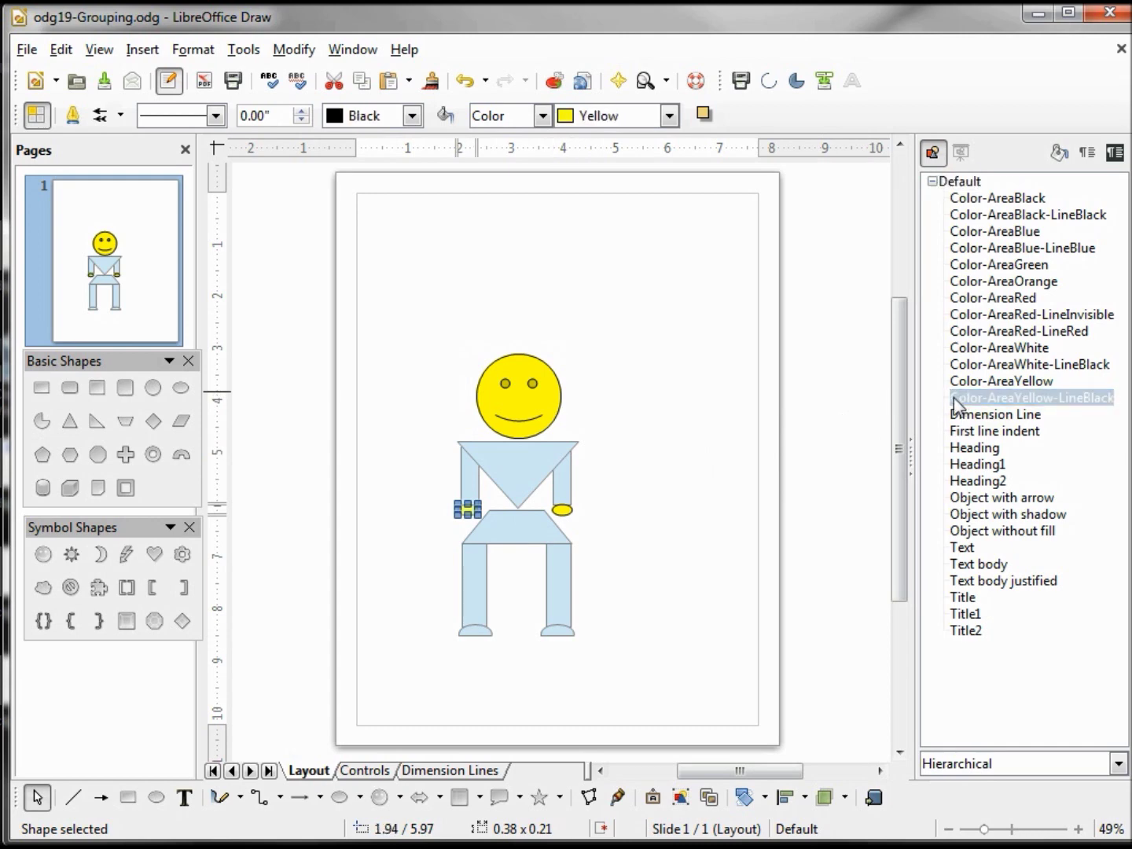
Apply the Color-AreaBlack style to both feet
{"action": "left_click", "coordinate": [557, 629]}
{"action": "double_click", "coordinate": [999, 197]}
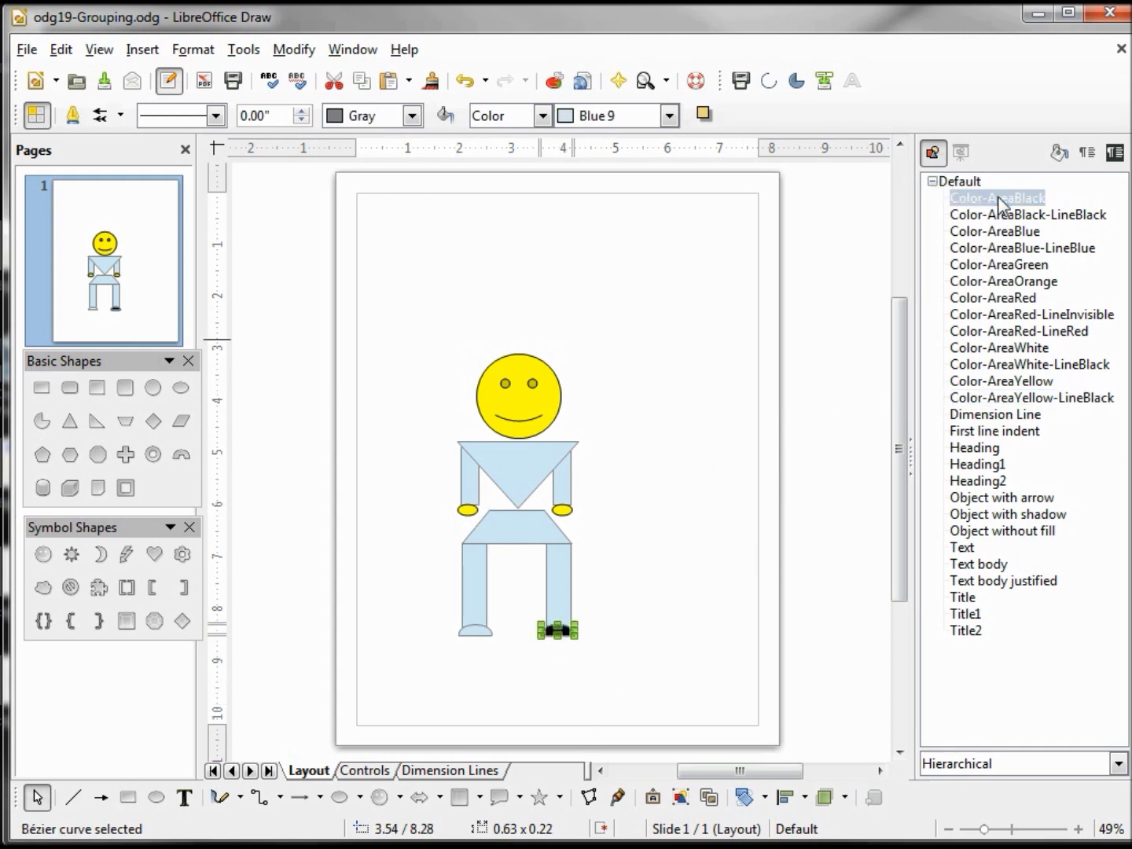
{"action": "left_click", "coordinate": [479, 626]}
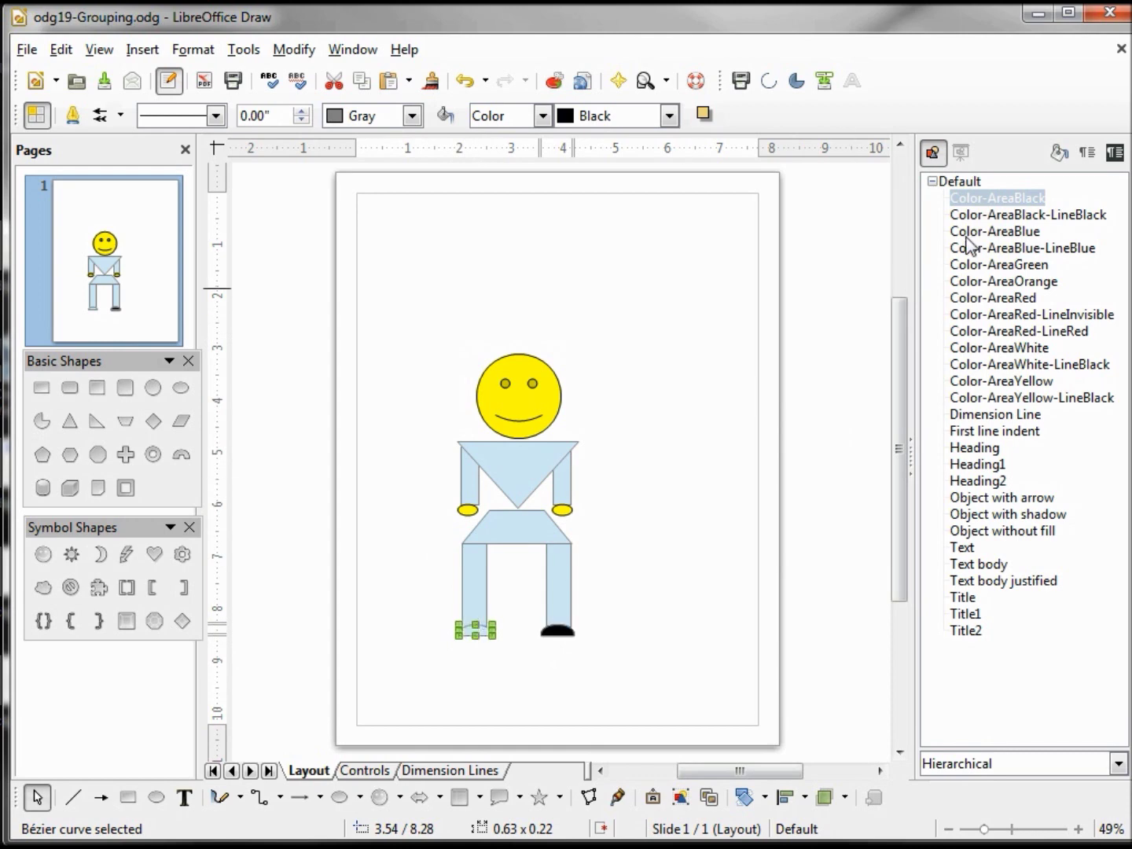
{"action": "double_click", "coordinate": [1000, 199]}
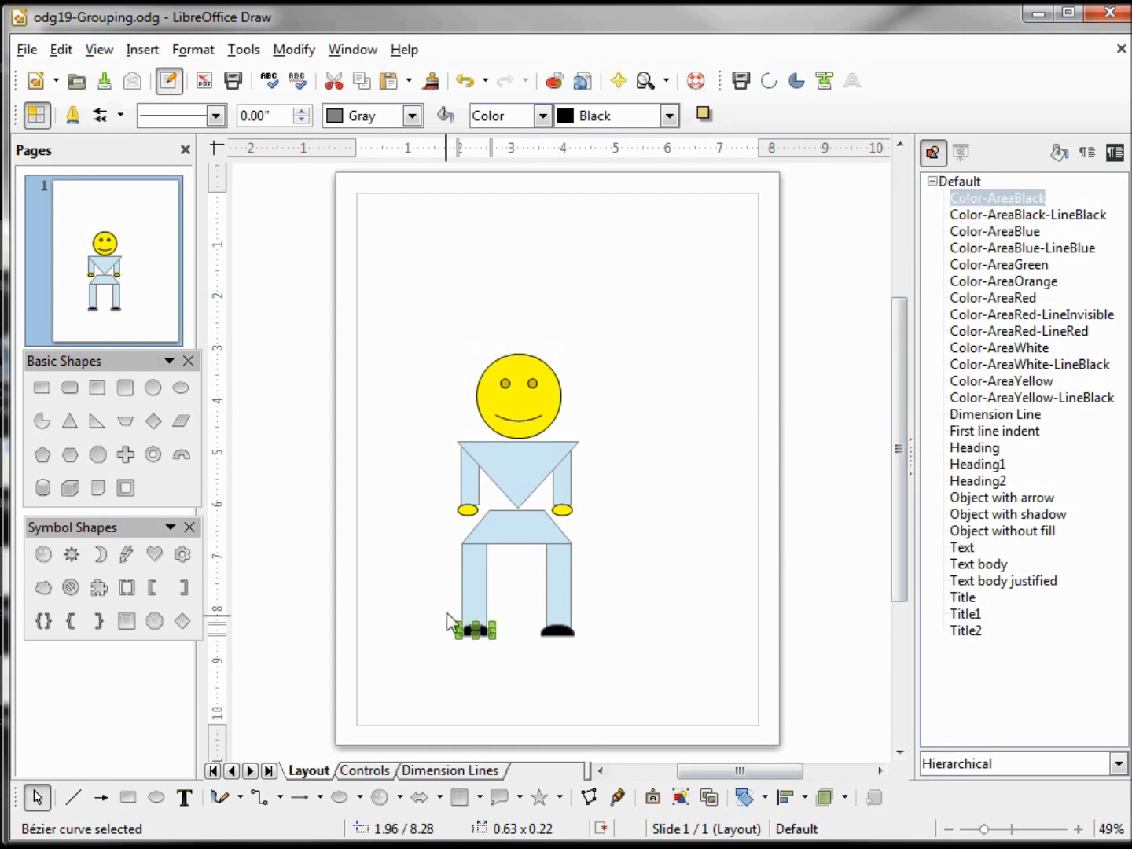
{"action": "key", "text": "Escape"}
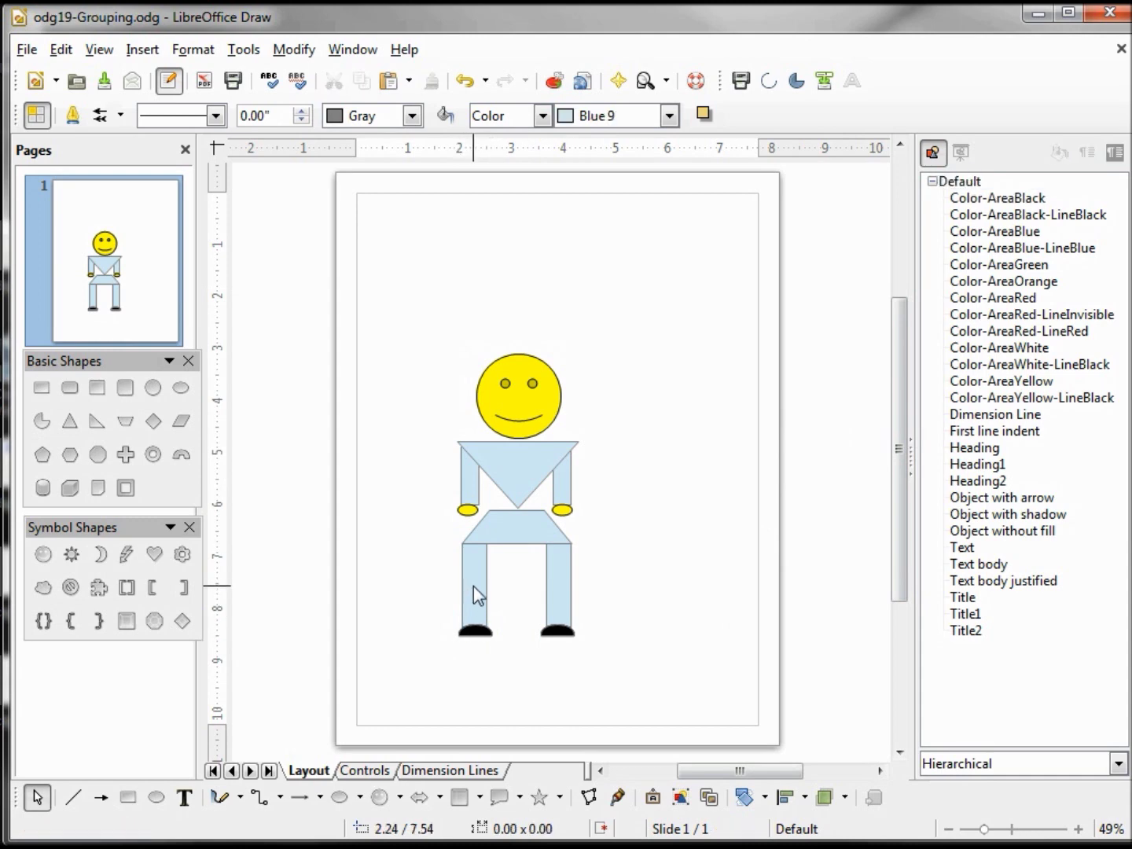
Group the two leg rectangles with the trapezoid hips and name the group 'Pants'
{"action": "left_click", "coordinate": [474, 588]}
{"action": "left_click", "coordinate": [559, 589], "text": "shift"}
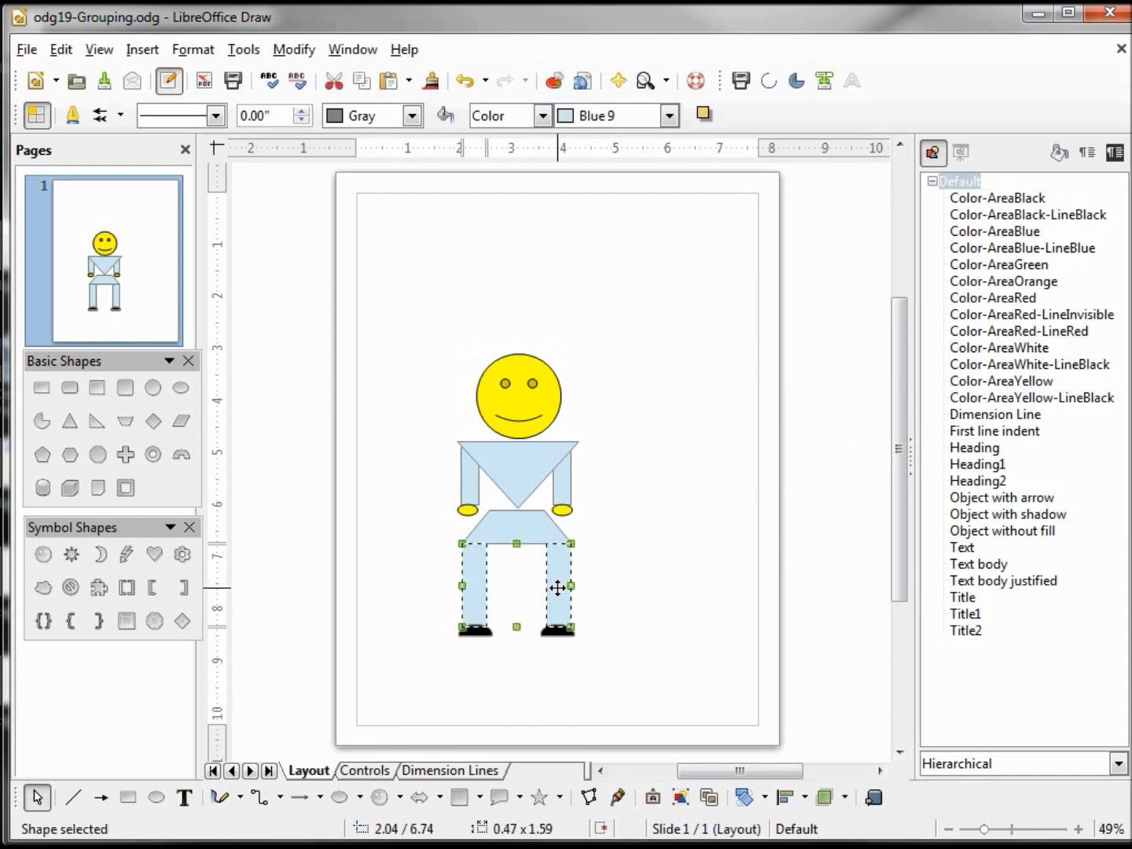
{"action": "left_click", "coordinate": [519, 531], "text": "shift"}
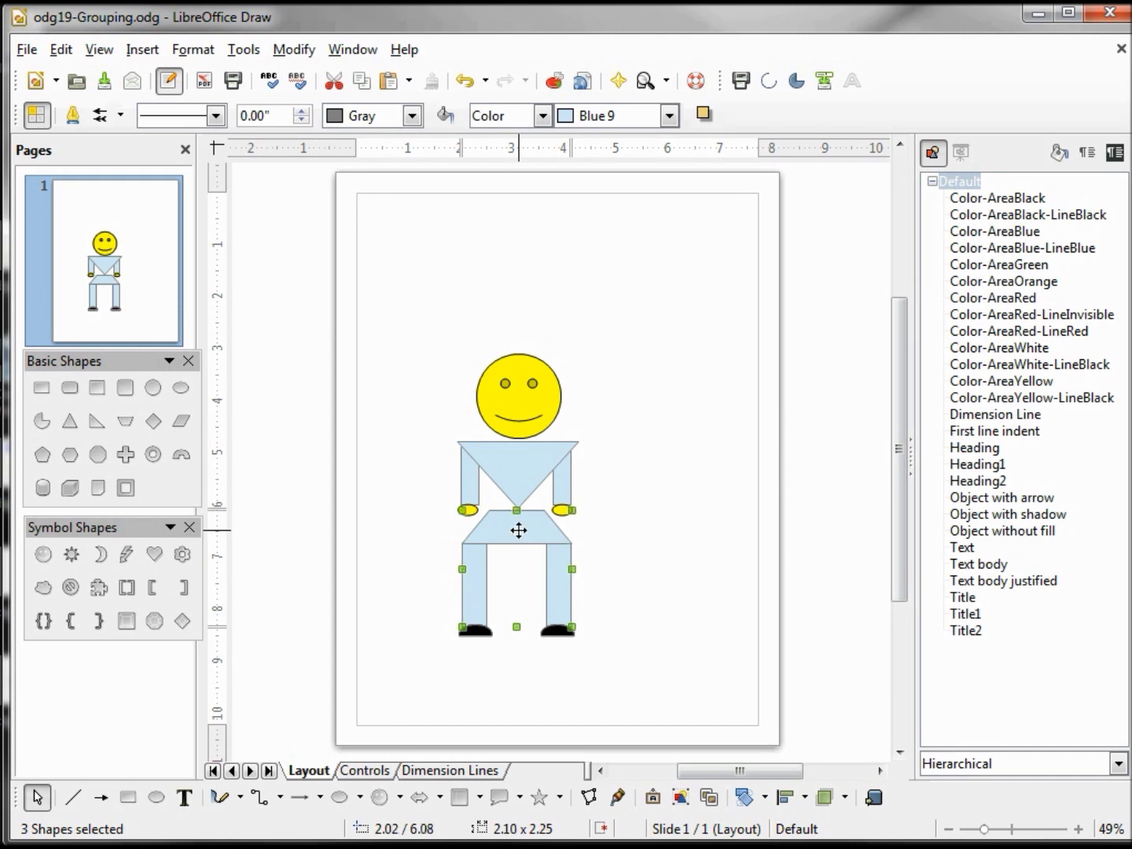
{"action": "left_click", "coordinate": [297, 54]}
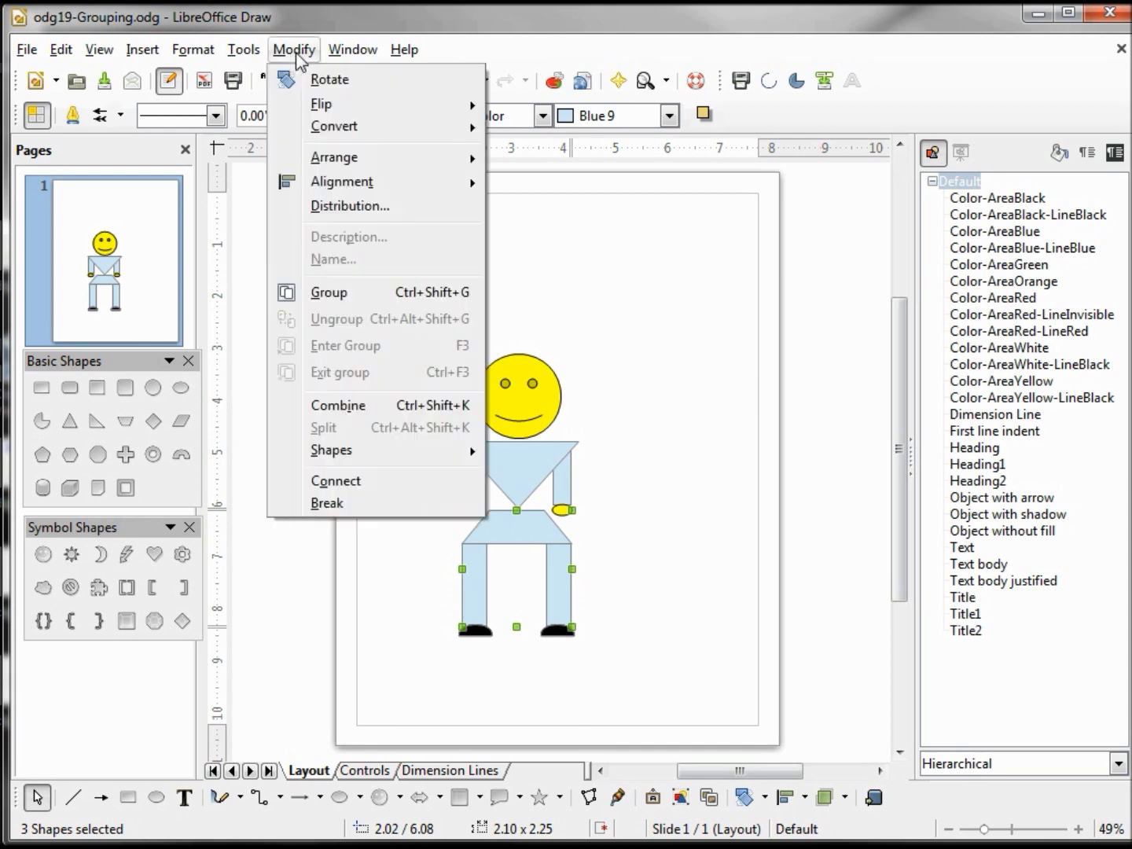
{"action": "left_click", "coordinate": [329, 293]}
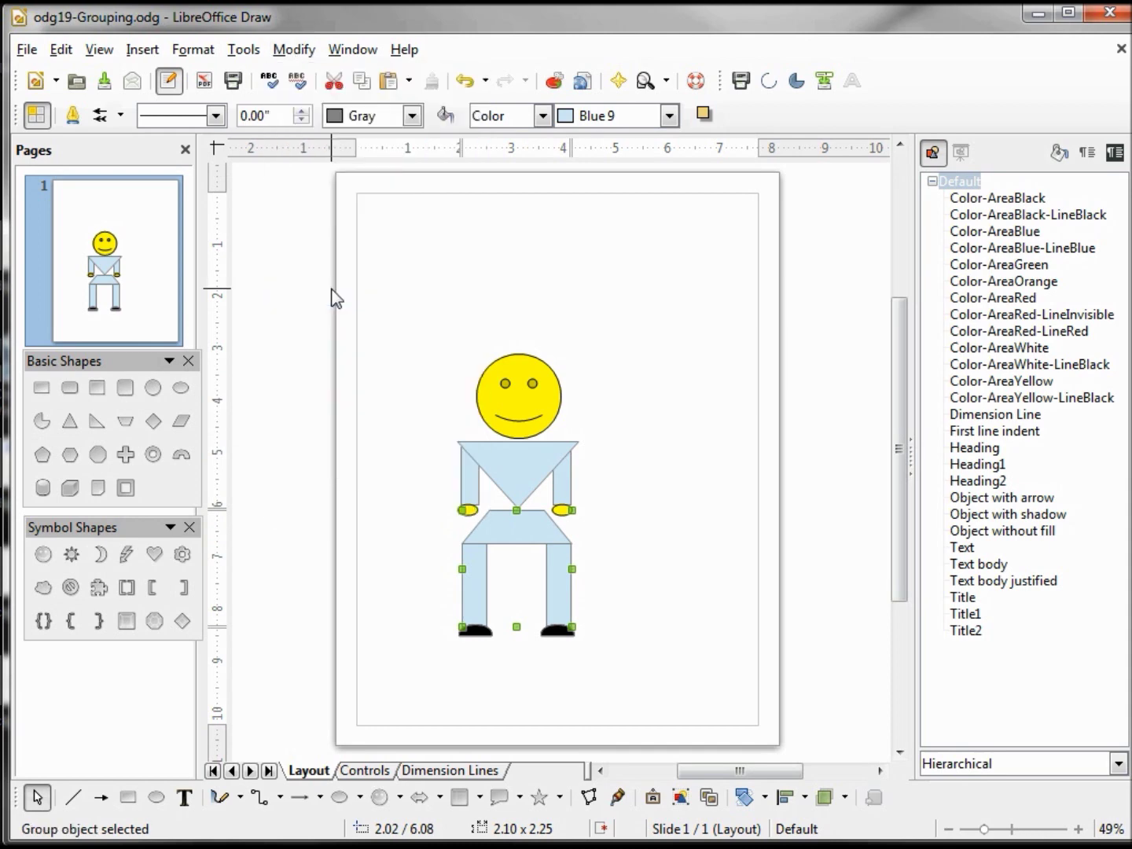
{"action": "right_click", "coordinate": [527, 540]}
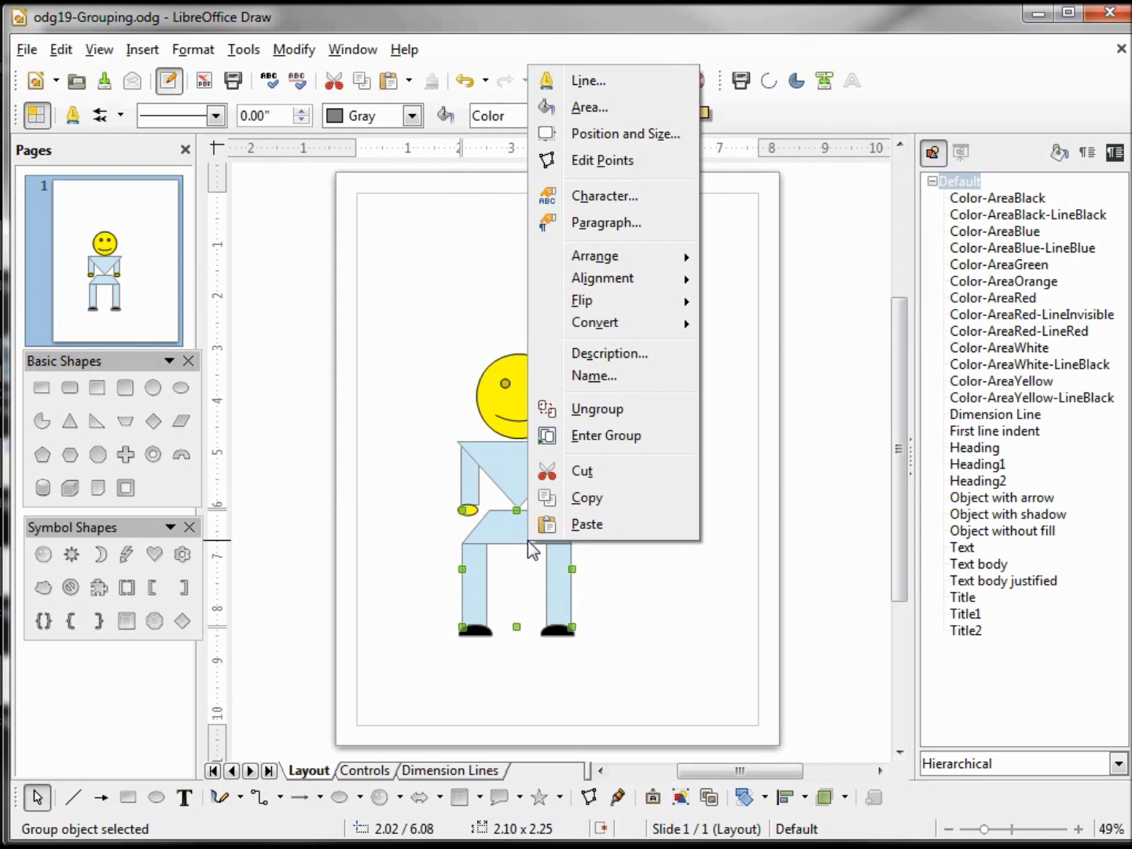
{"action": "left_click", "coordinate": [602, 377]}
{"action": "type", "text": "Pants"}
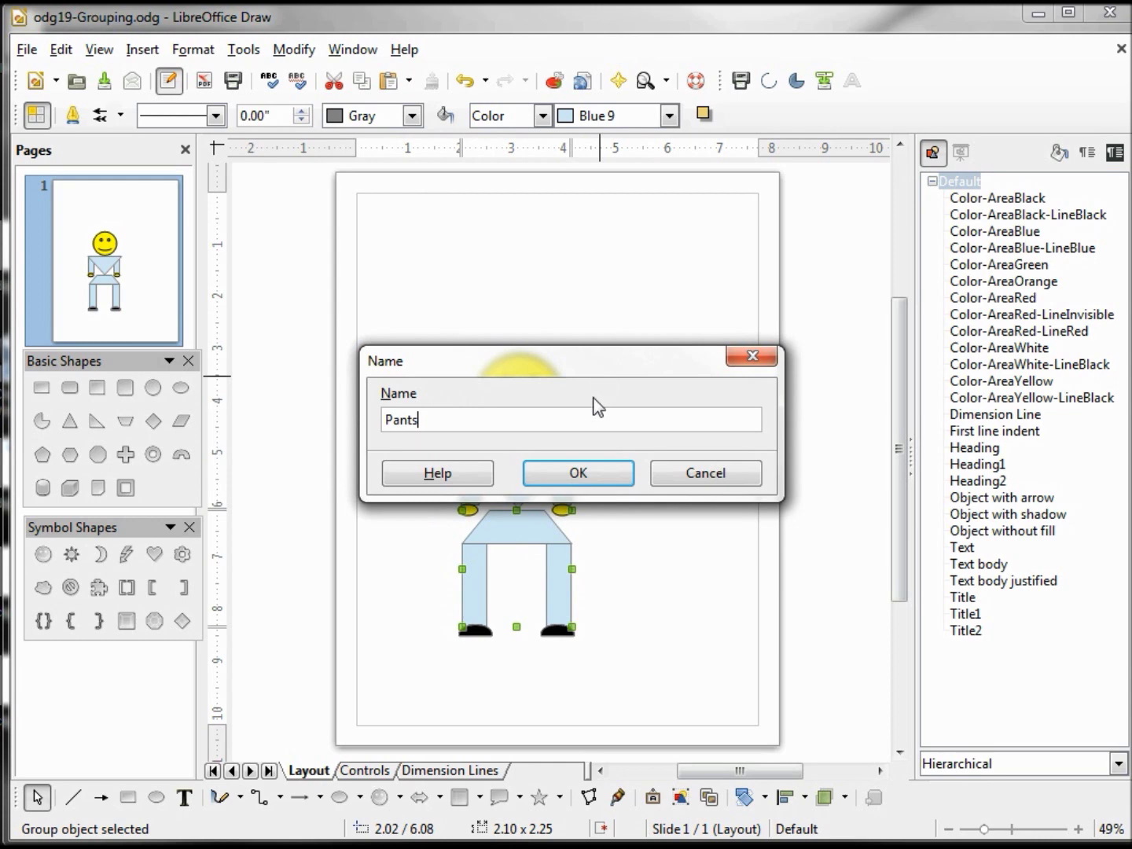
{"action": "left_click", "coordinate": [598, 472]}
{"action": "left_click", "coordinate": [474, 473]}
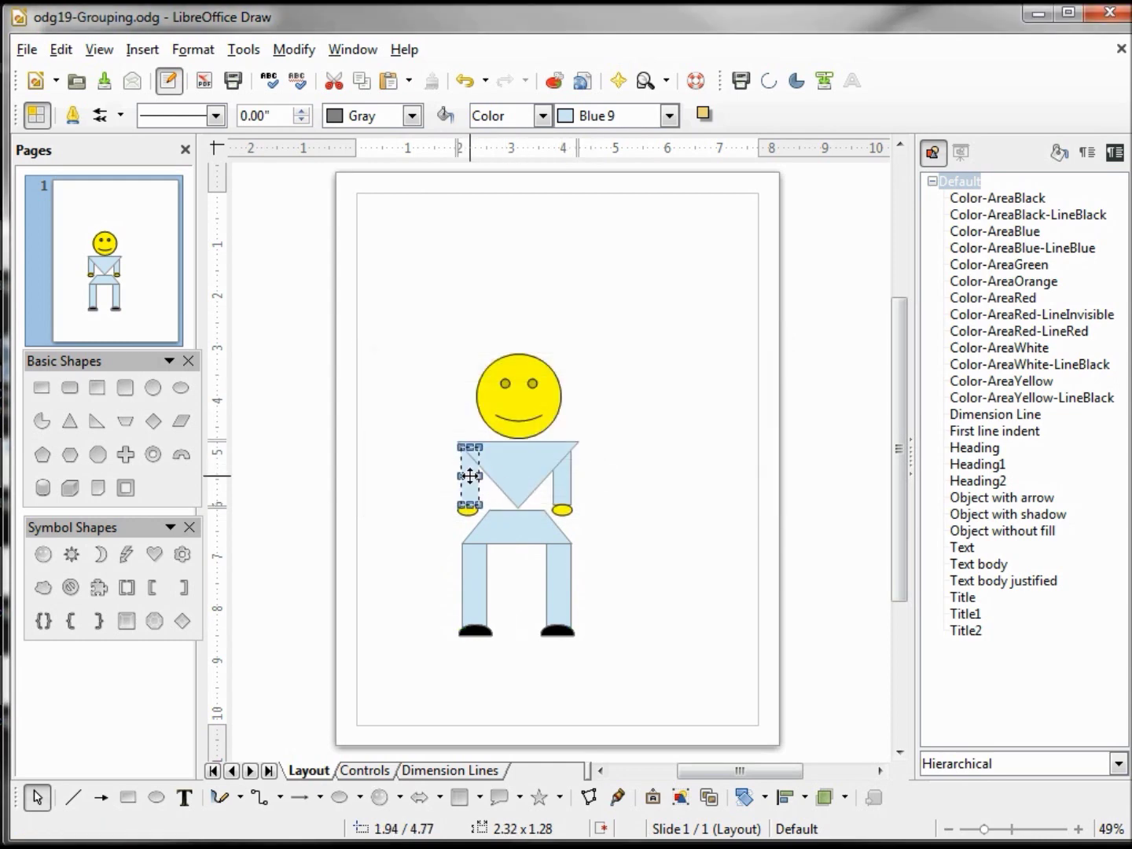
Group both arm rectangles with the triangle torso and name the group 'Shirt'
{"action": "left_click", "coordinate": [562, 484], "text": "shift"}
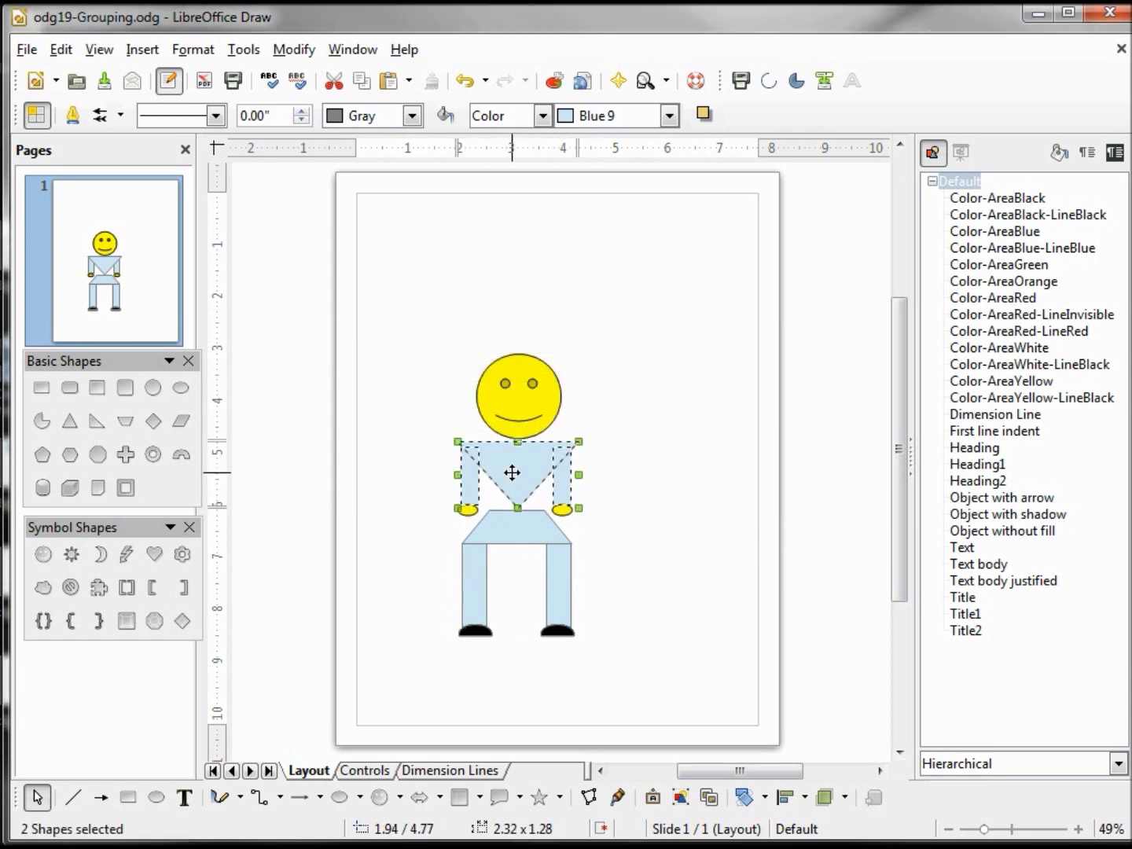
{"action": "left_click", "coordinate": [513, 472], "text": "shift"}
{"action": "left_click", "coordinate": [294, 50]}
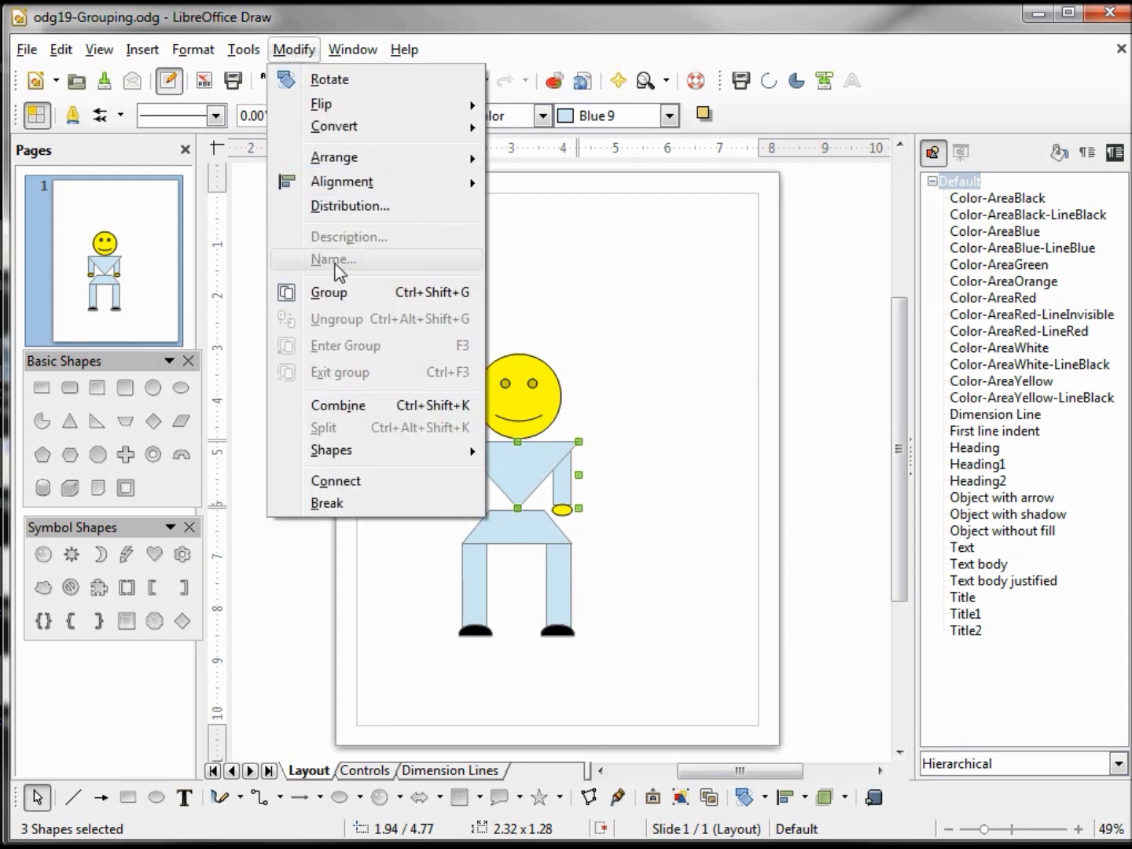
{"action": "left_click", "coordinate": [347, 293]}
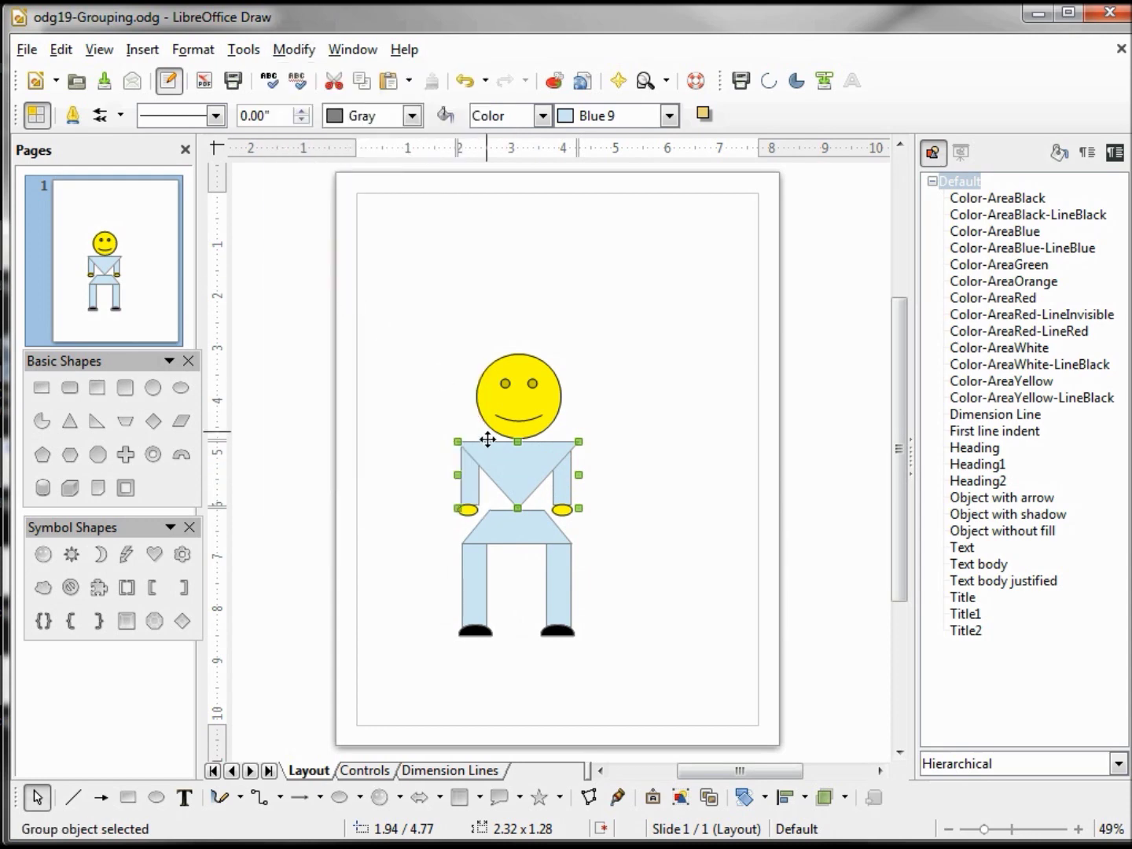
{"action": "right_click", "coordinate": [512, 463]}
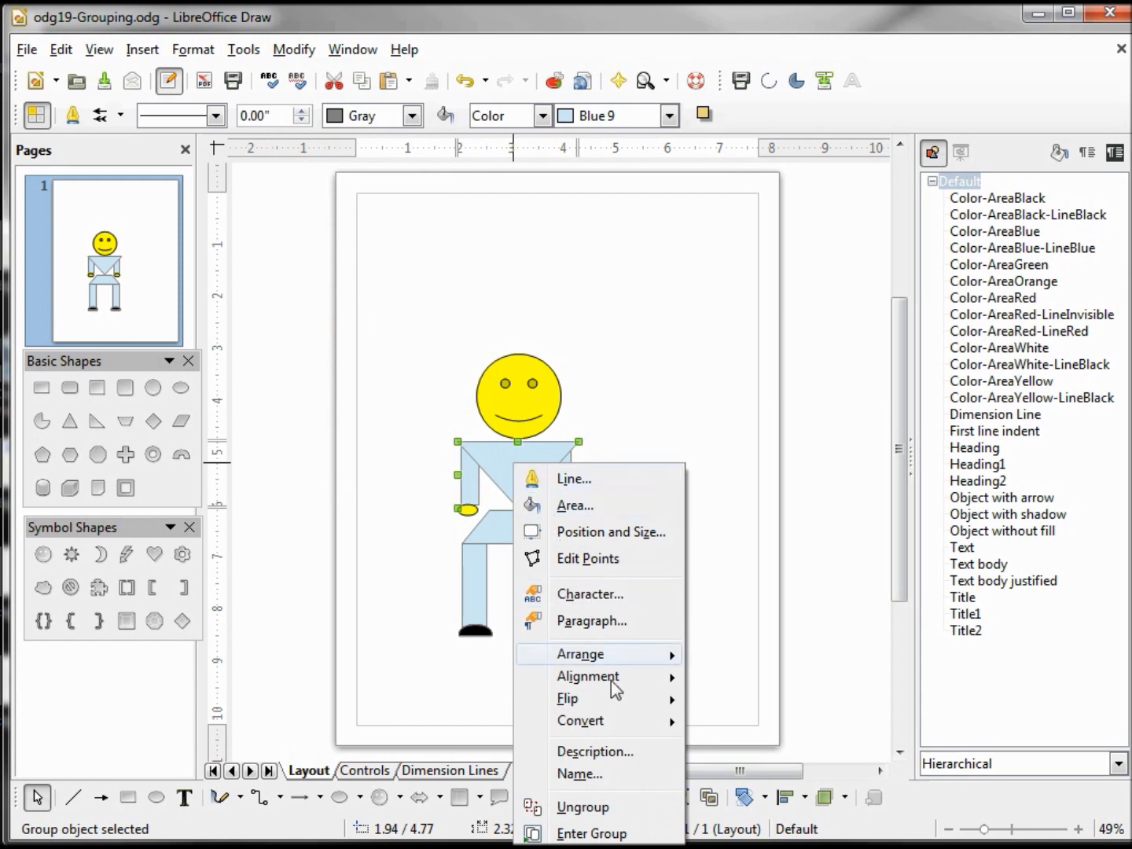
{"action": "left_click", "coordinate": [604, 776]}
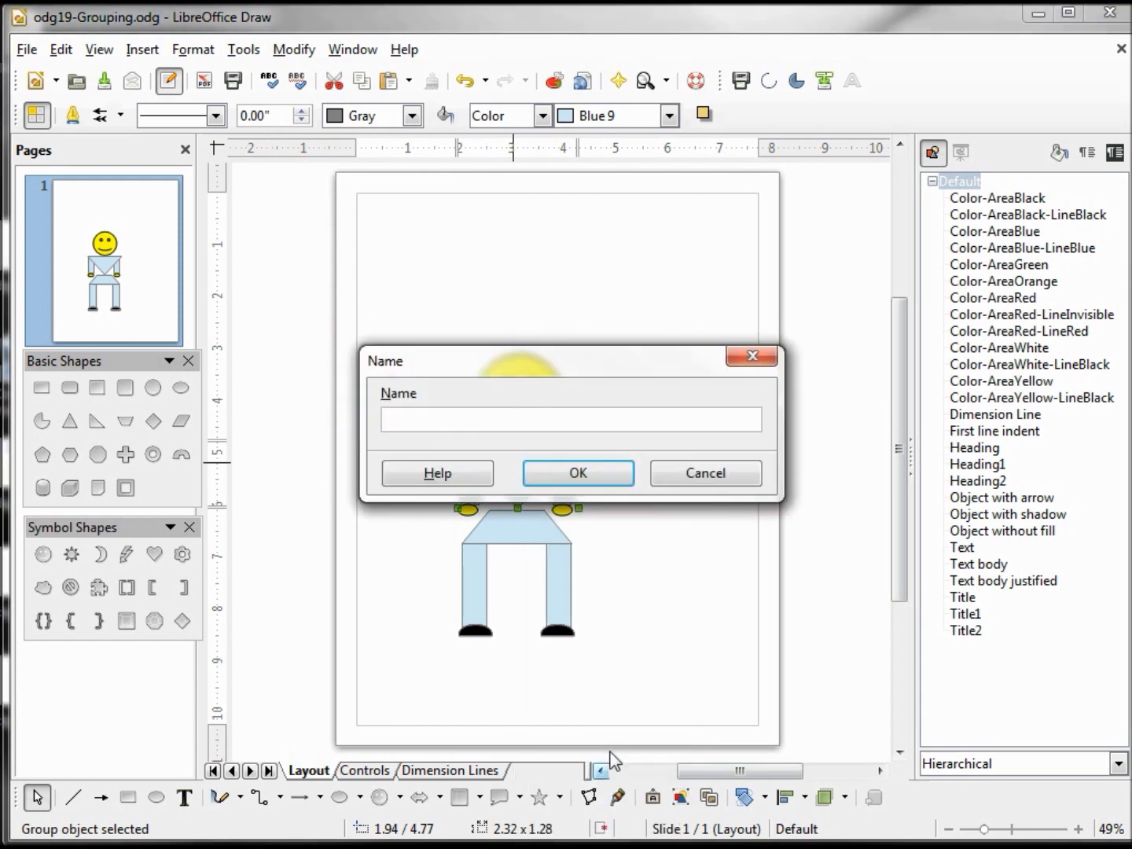
{"action": "type", "text": "Shirt"}
{"action": "key", "text": "Return"}
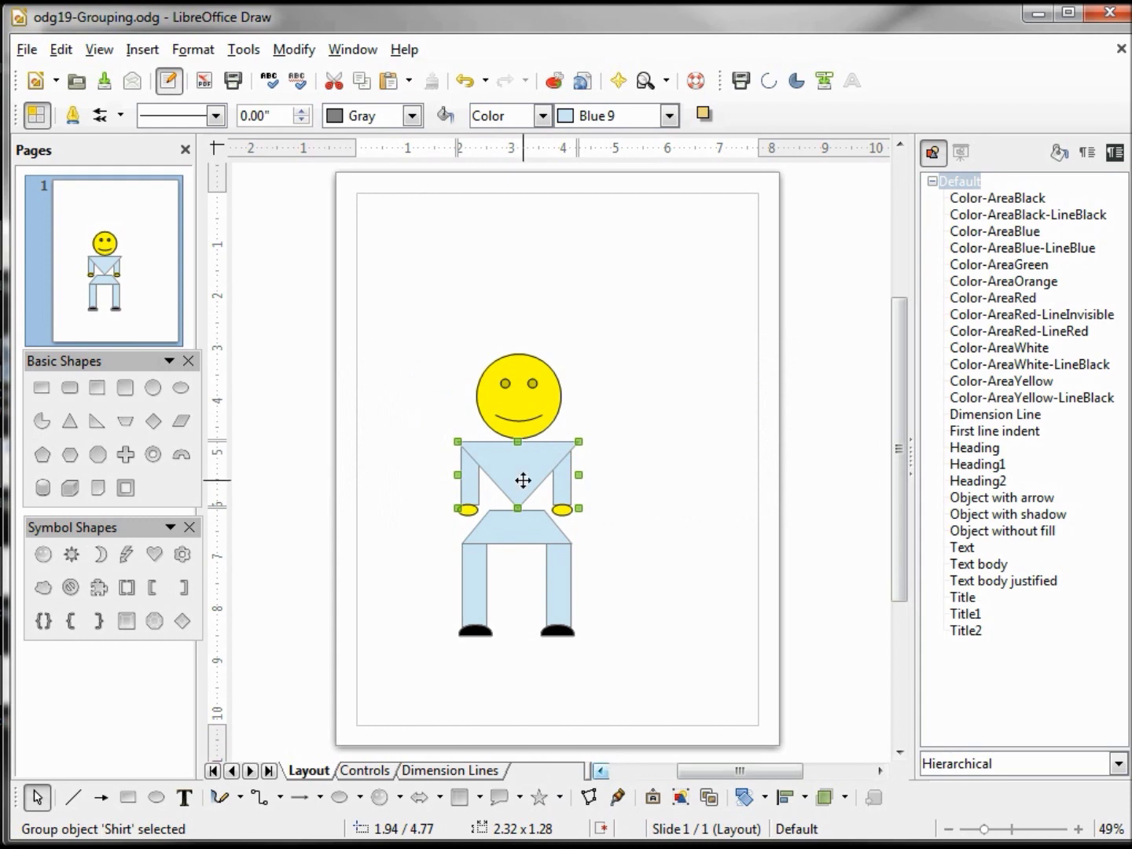
Fill the Shirt group green, then give the Pants group the Color-AreaBlue-LineBlue style
{"action": "double_click", "coordinate": [995, 266]}
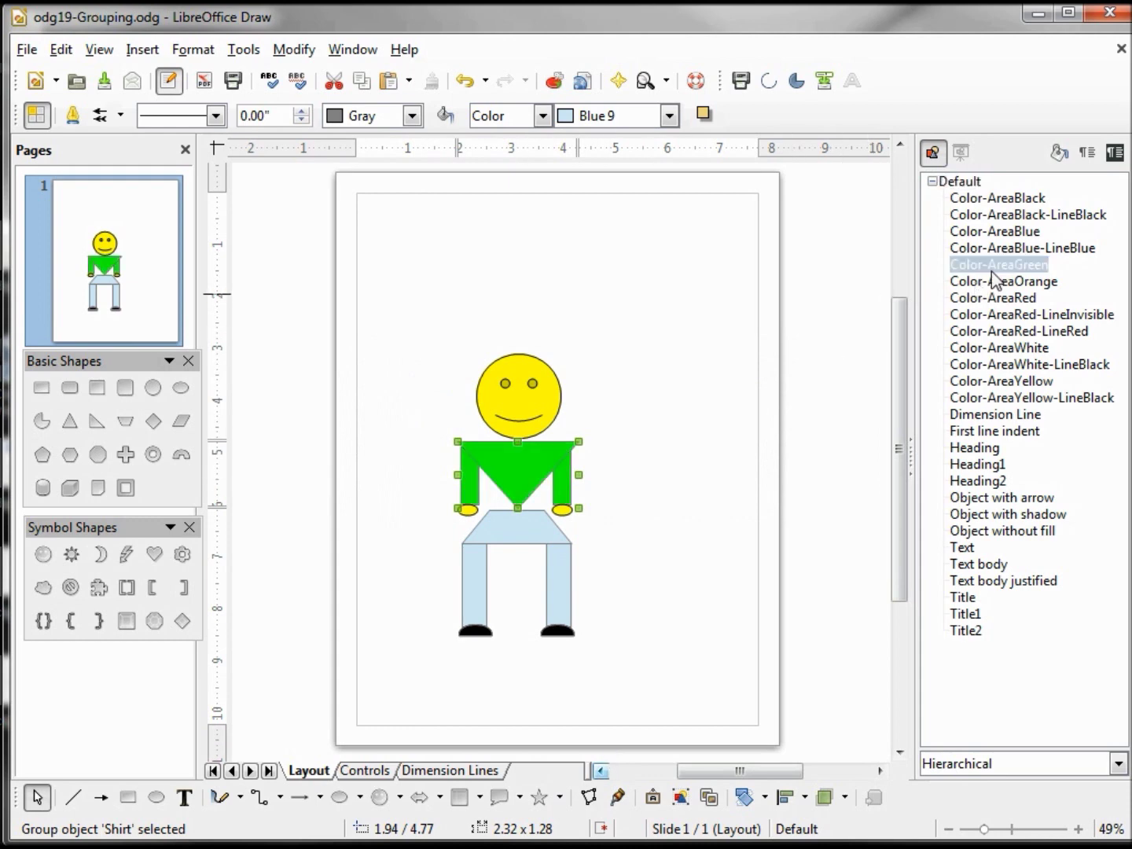
{"action": "left_click", "coordinate": [530, 539]}
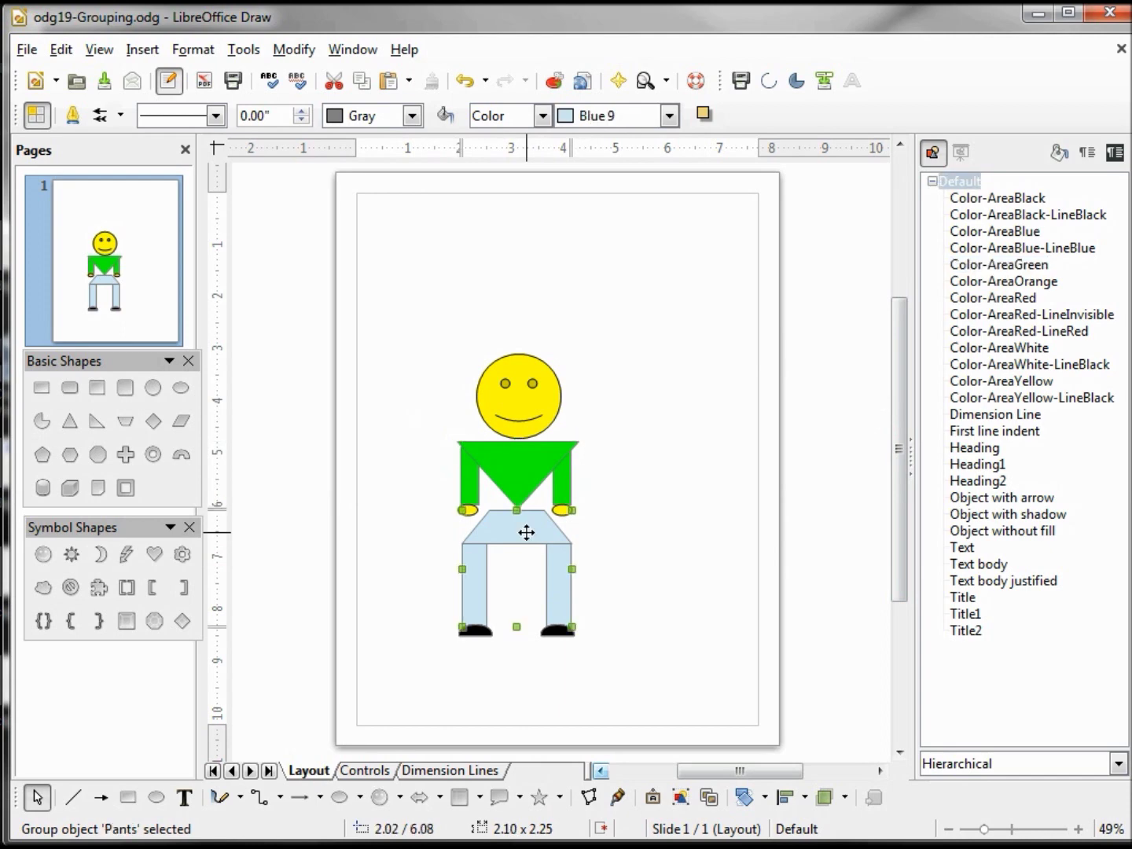
{"action": "double_click", "coordinate": [1066, 247]}
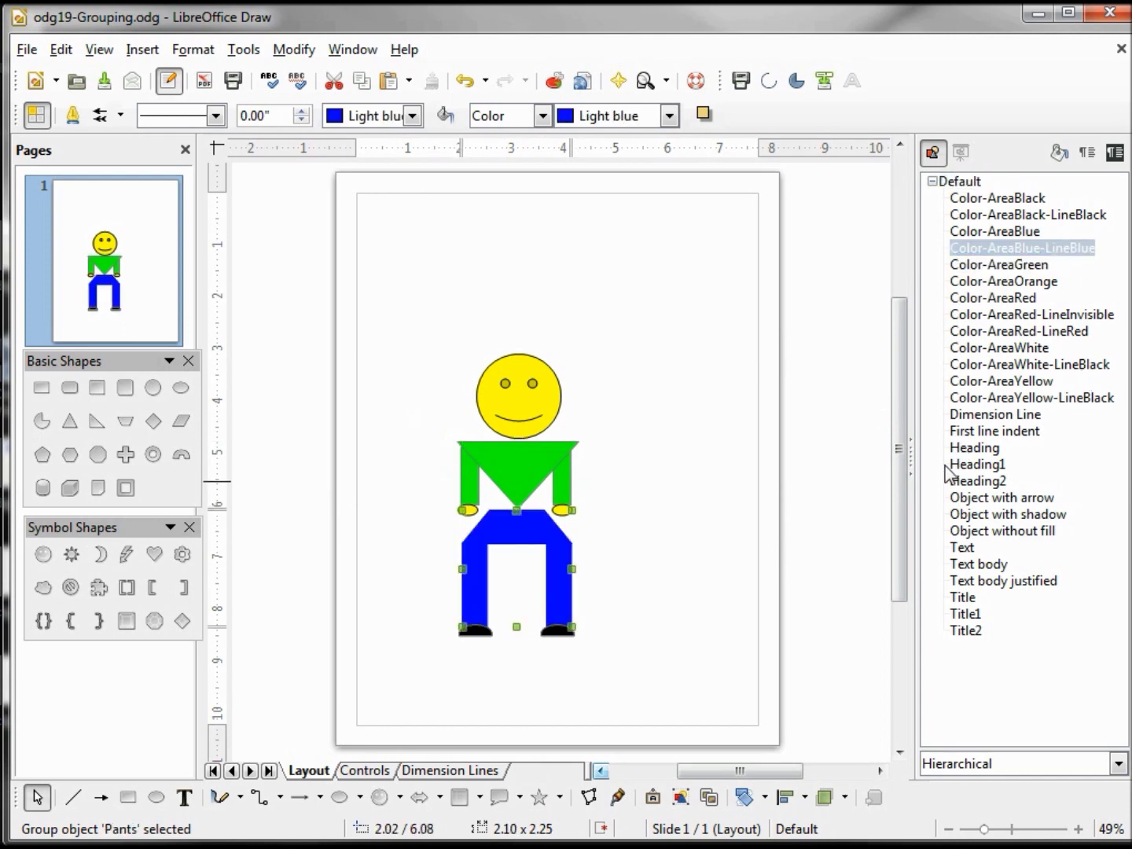
{"action": "left_click", "coordinate": [730, 492]}
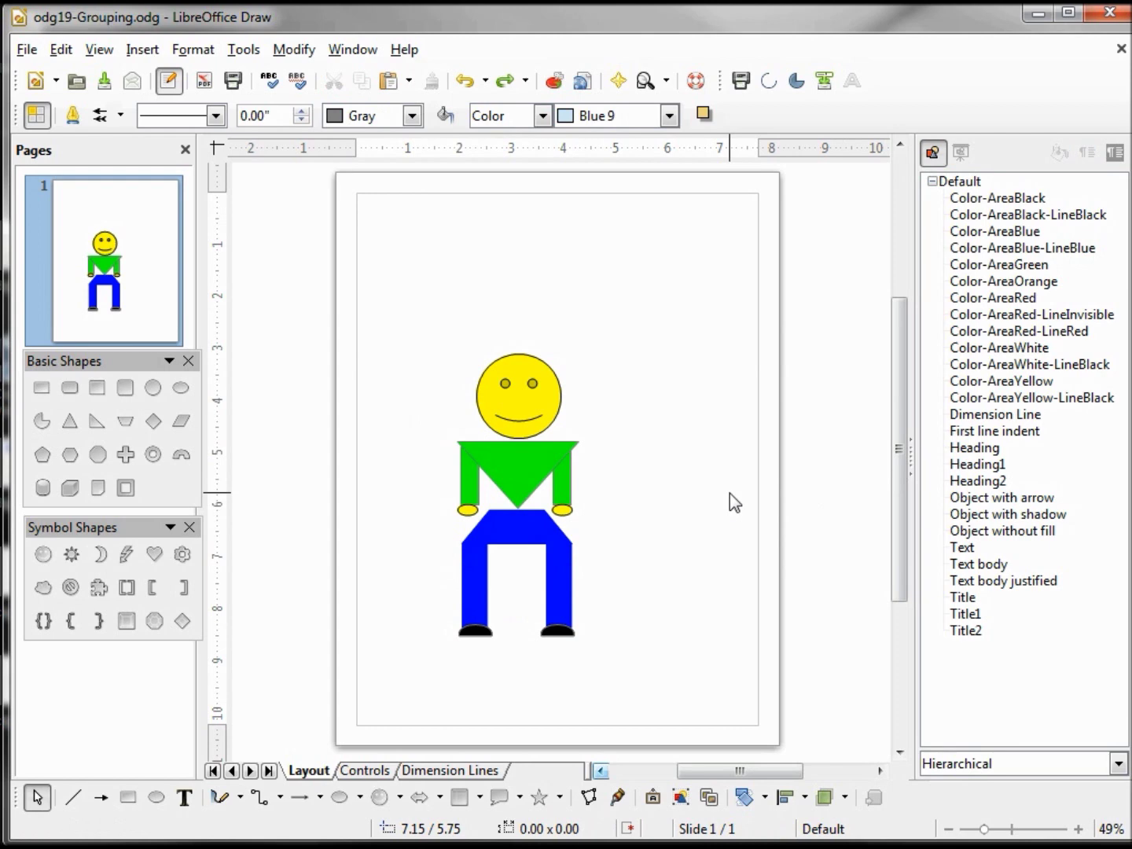
Group all seven stick-figure parts into one object and drag it up and right
{"action": "key", "text": "ctrl+a"}
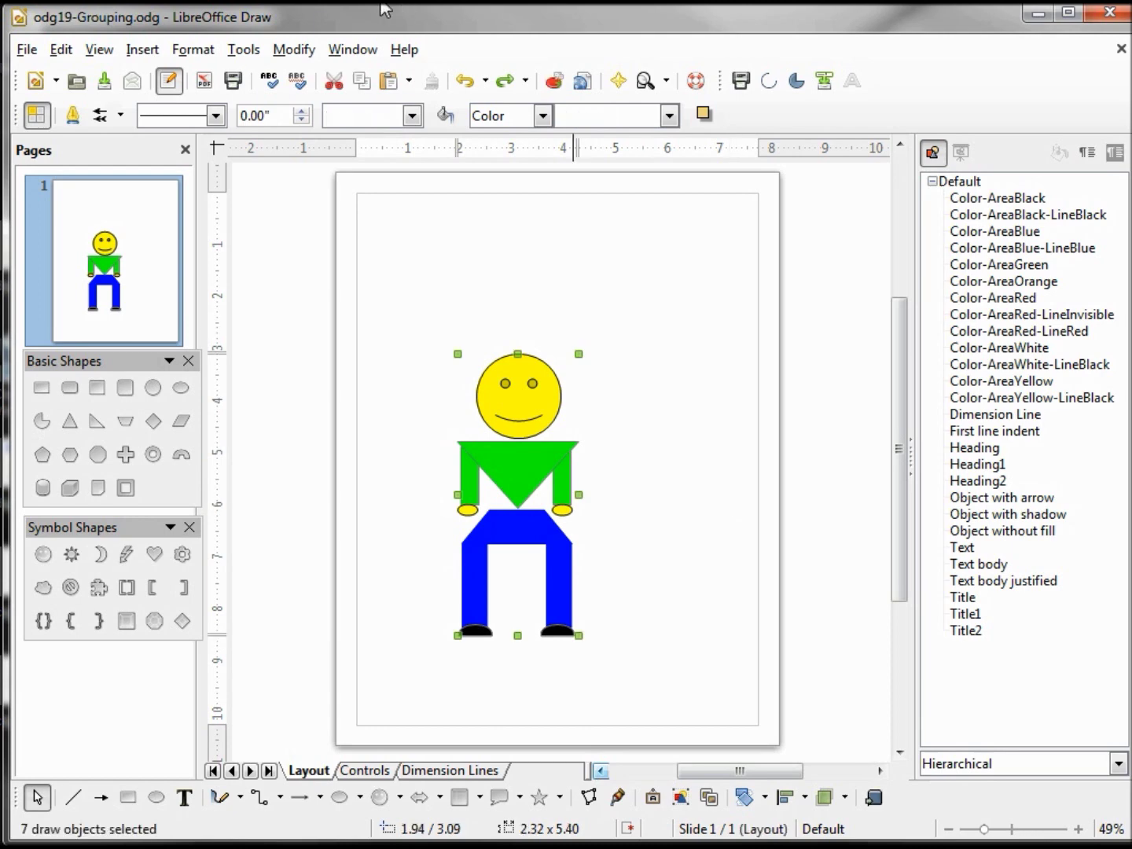
{"action": "left_click", "coordinate": [288, 52]}
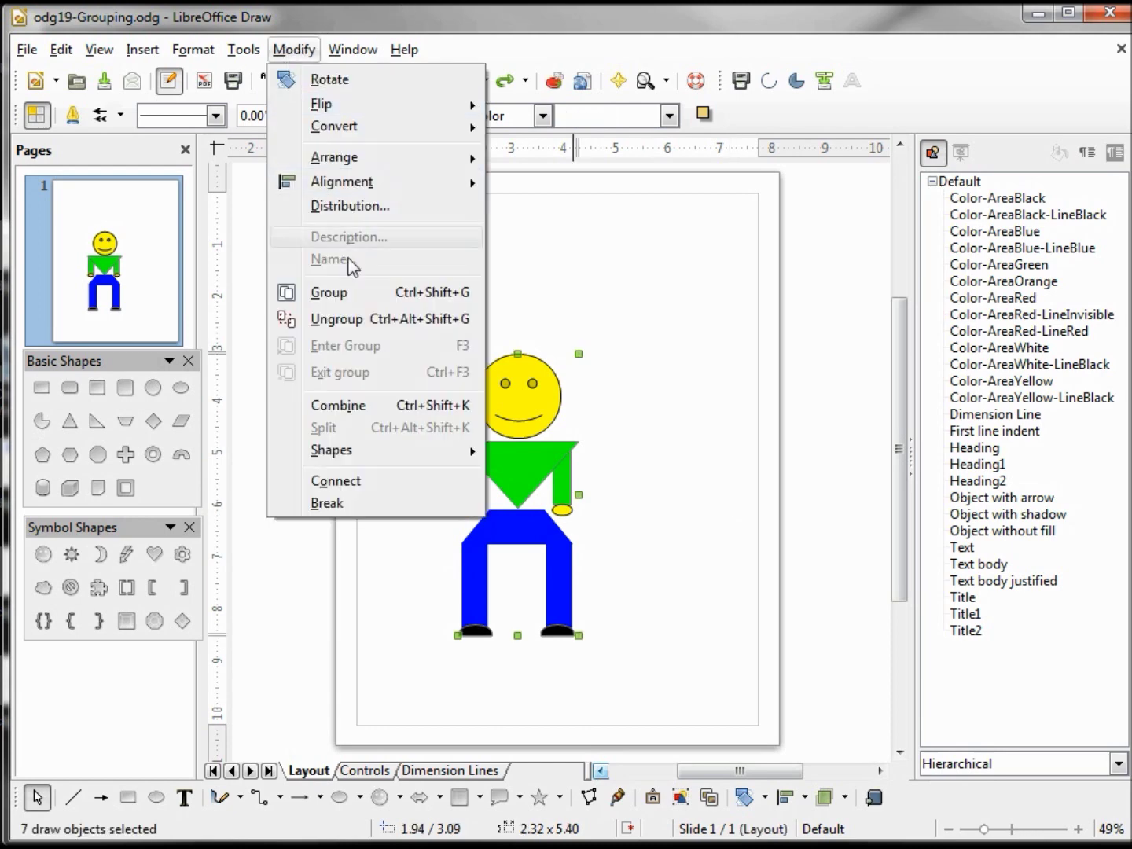
{"action": "left_click", "coordinate": [347, 305]}
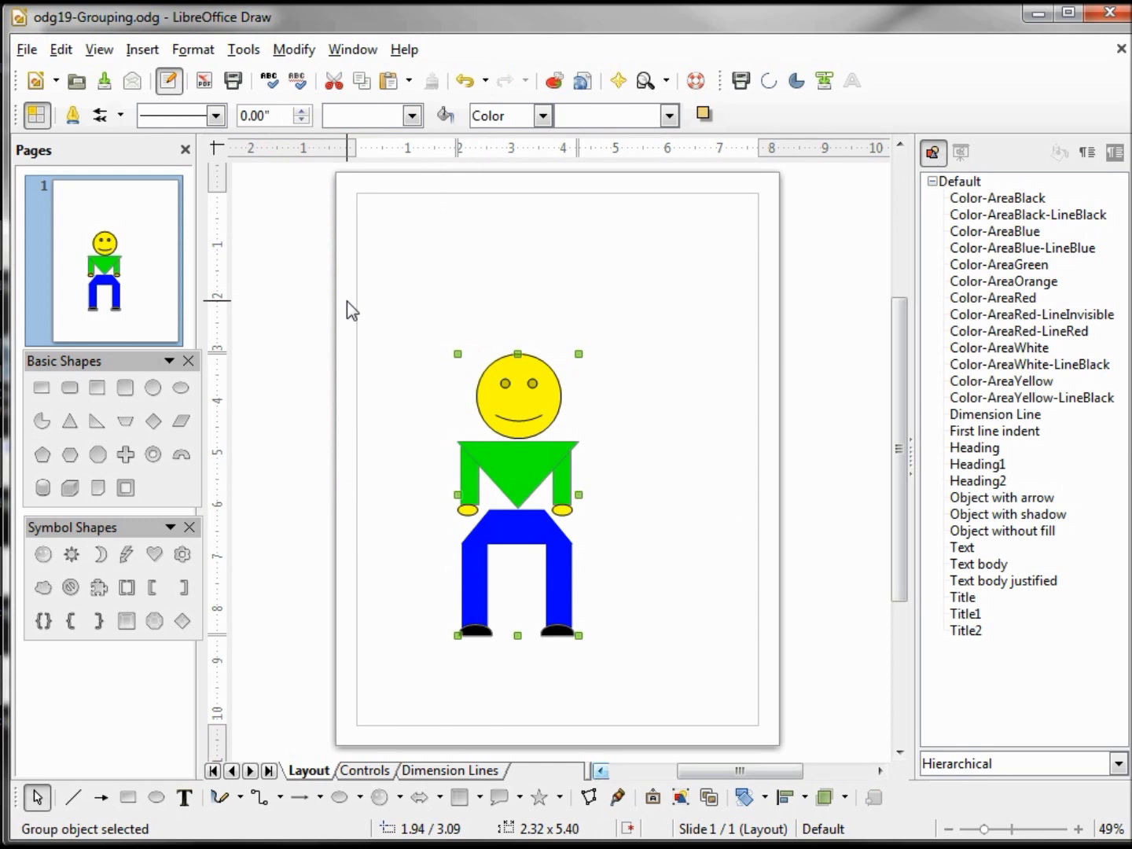
{"action": "left_click_drag", "start_coordinate": [553, 402], "coordinate": [569, 278]}
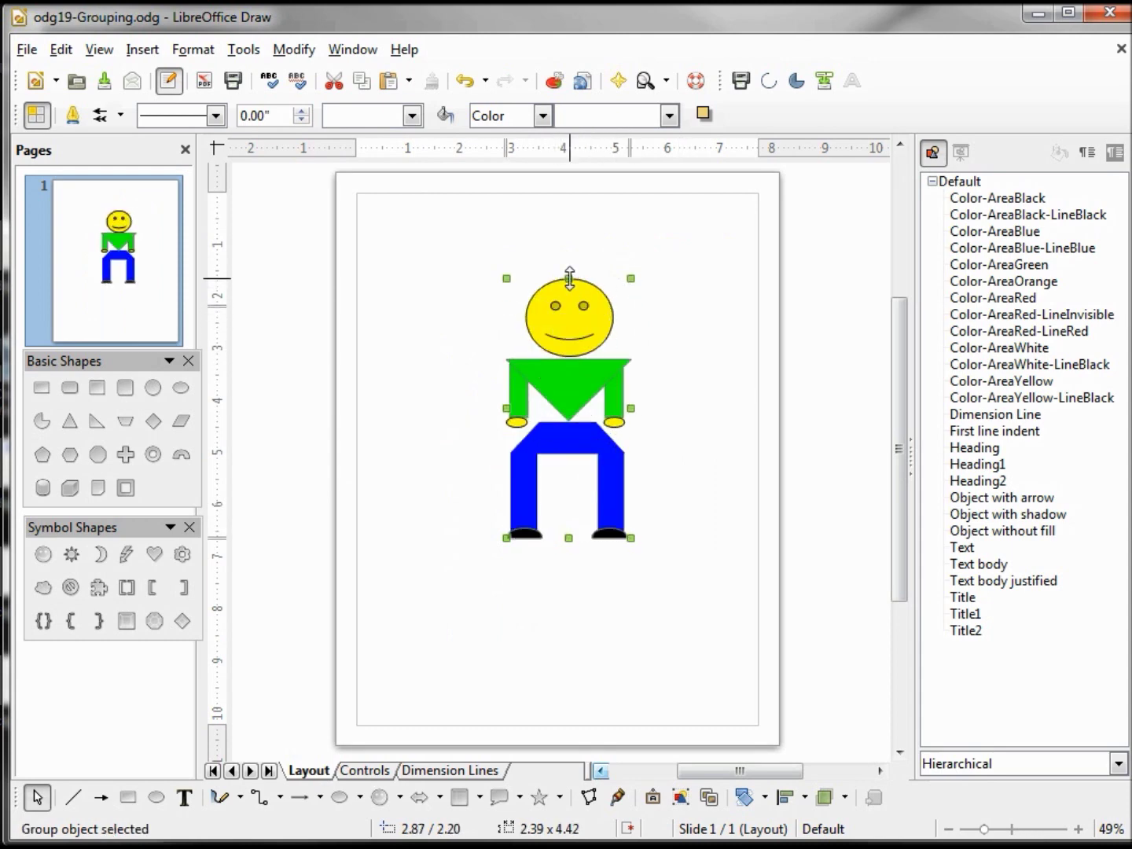
{"action": "left_click", "coordinate": [677, 401]}
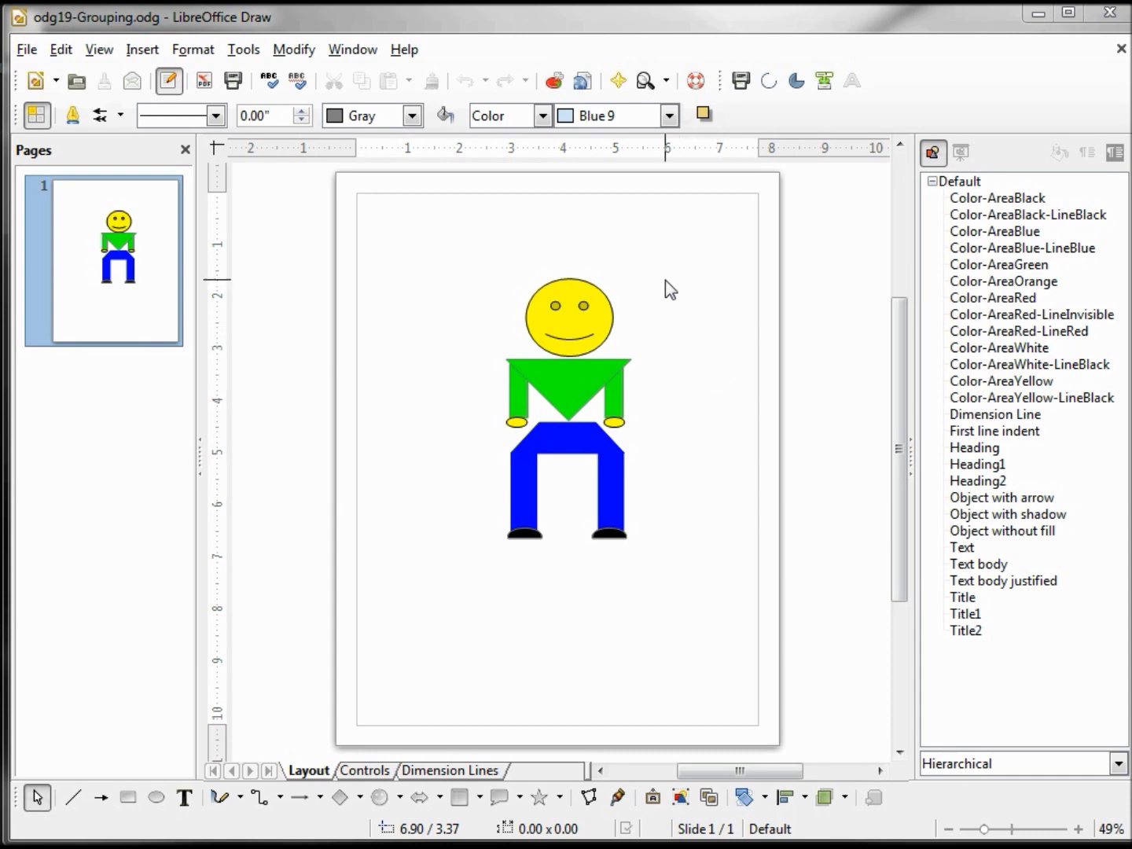
Duplicate the slide as slide 2, return to slide 1 and select the grouped figure
{"action": "left_click", "coordinate": [142, 52]}
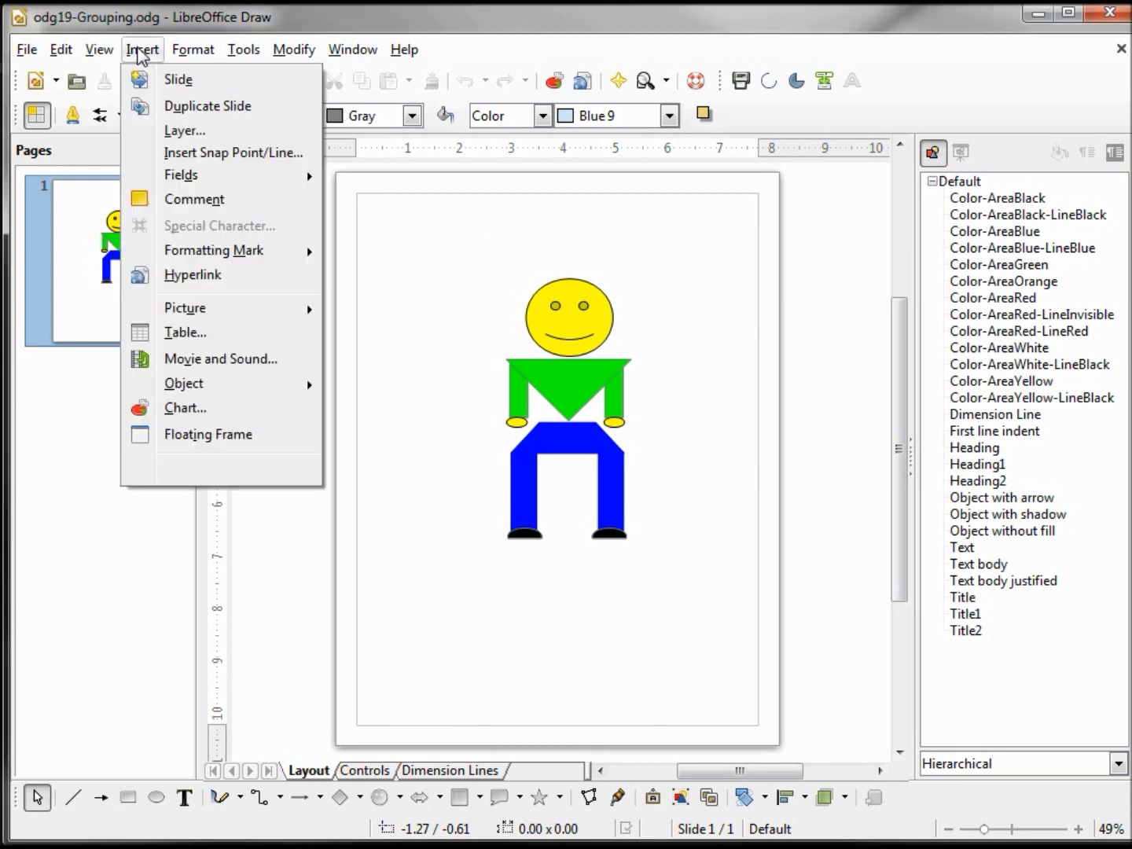
{"action": "left_click", "coordinate": [185, 110]}
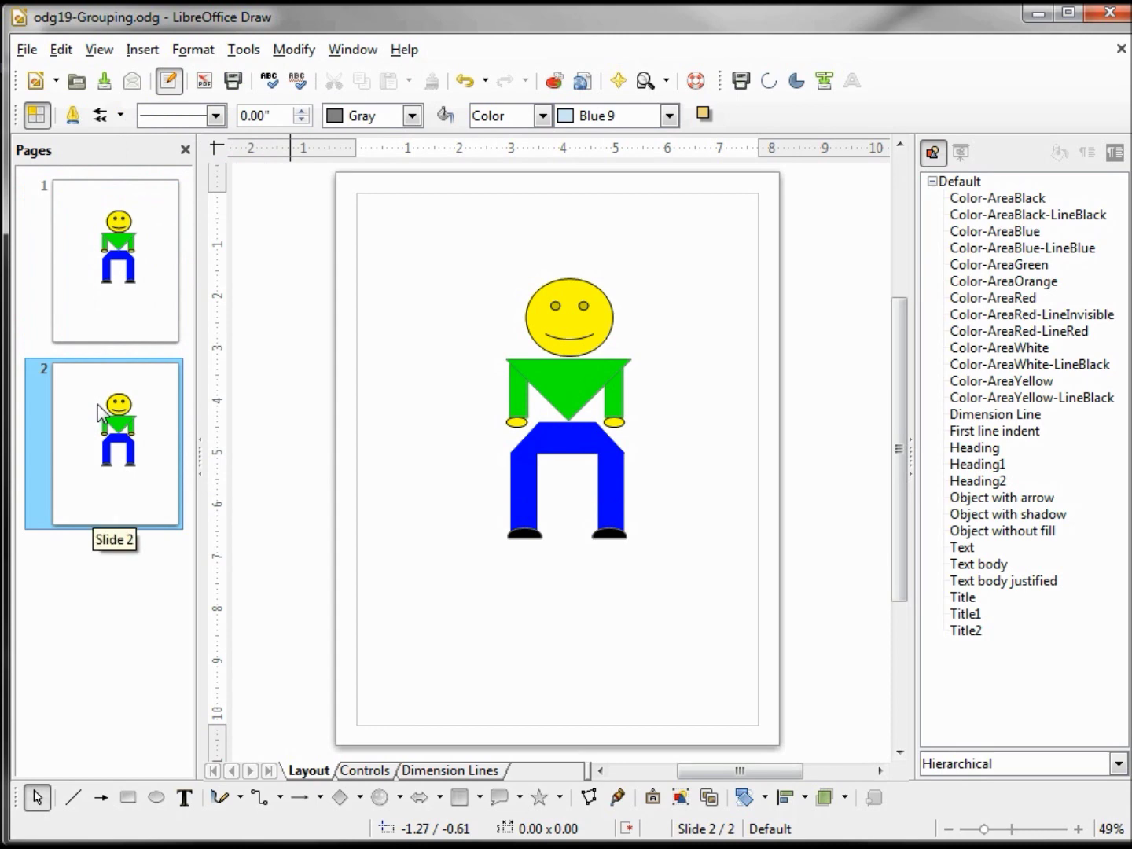
{"action": "left_click", "coordinate": [122, 234]}
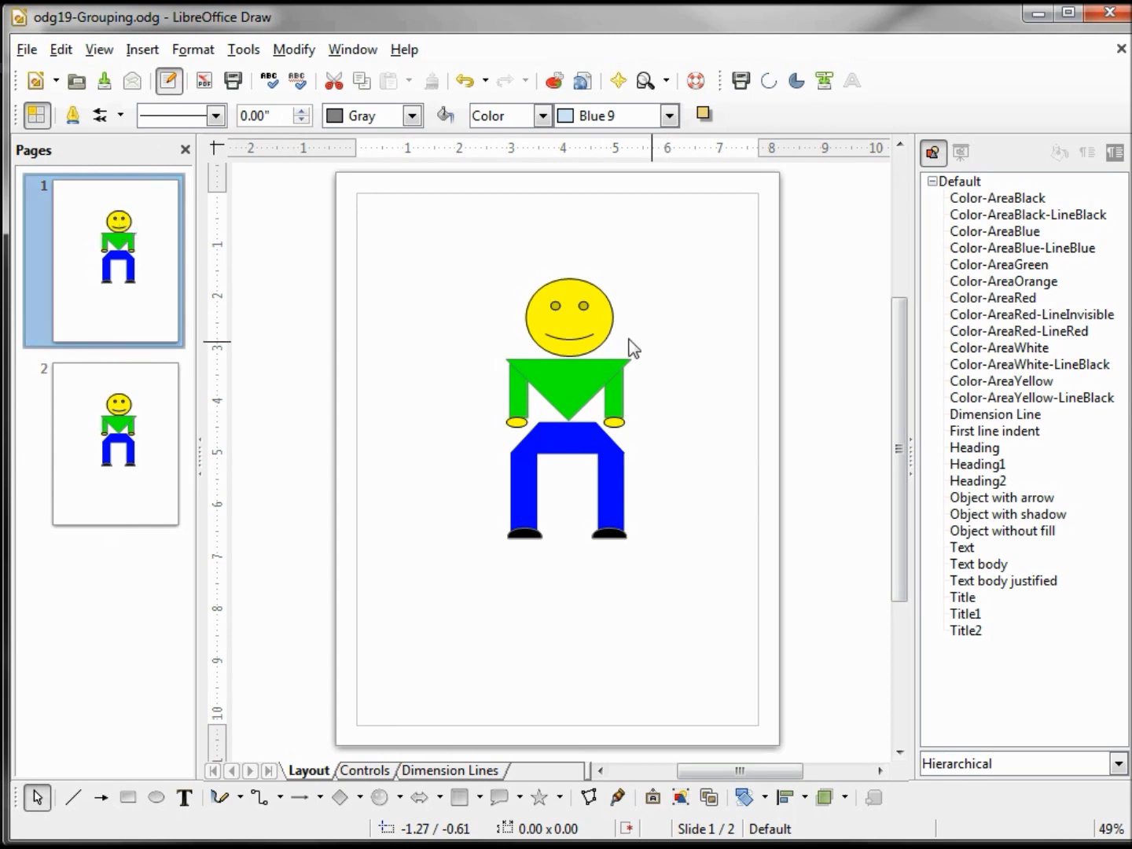
{"action": "left_click", "coordinate": [582, 330]}
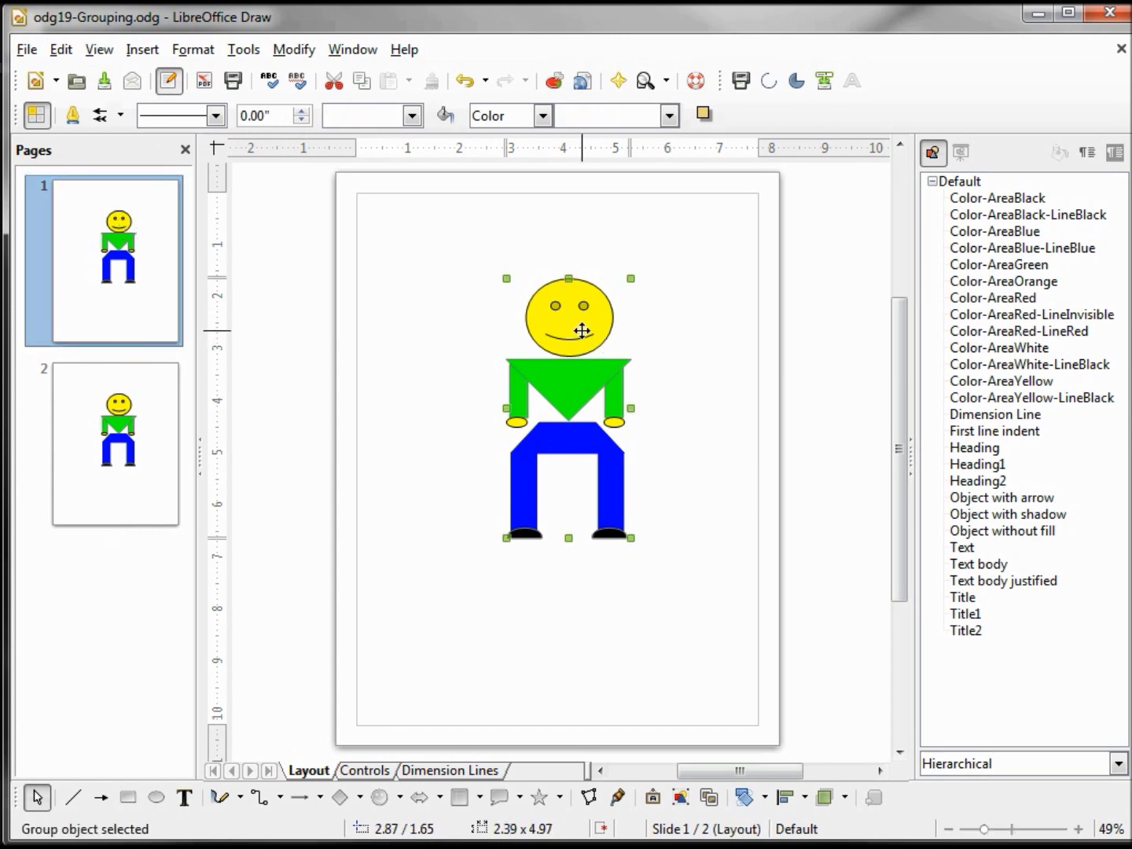
Enter the stick figure's group with Modify > Enter Group
{"action": "left_click", "coordinate": [285, 51]}
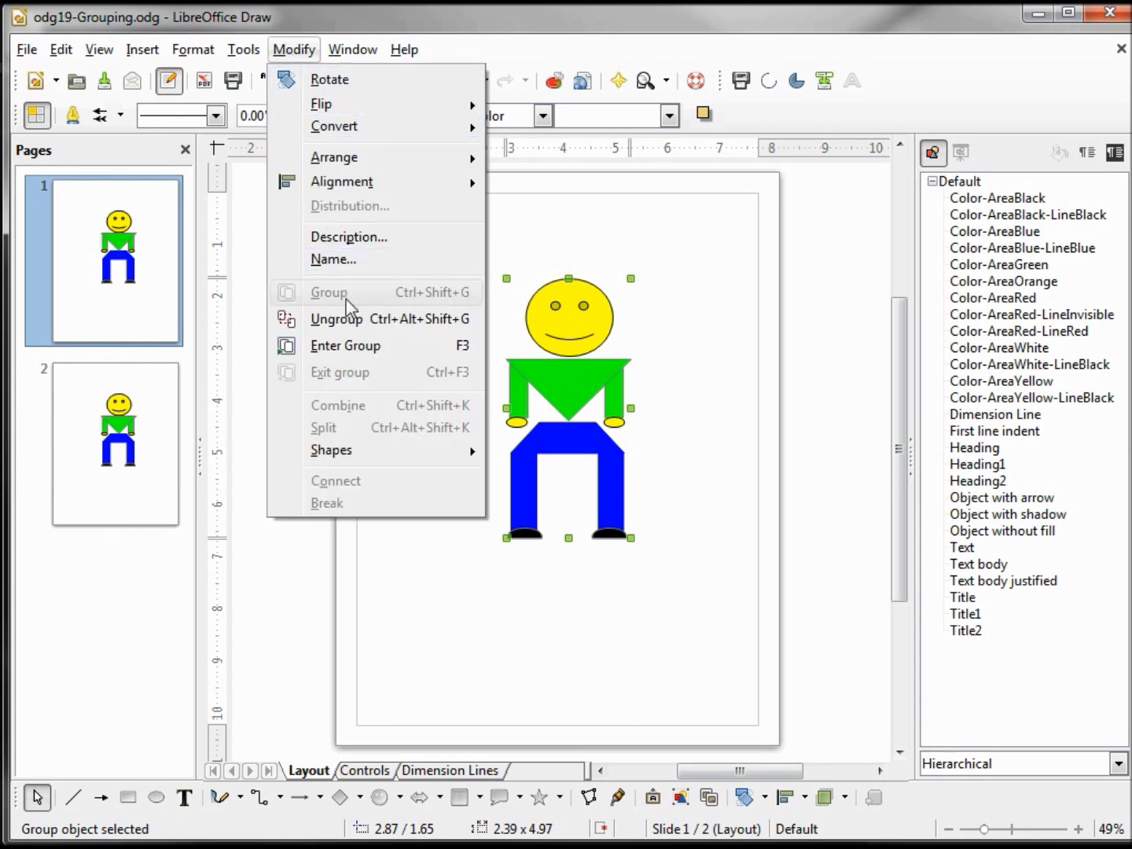
{"action": "left_click", "coordinate": [362, 351]}
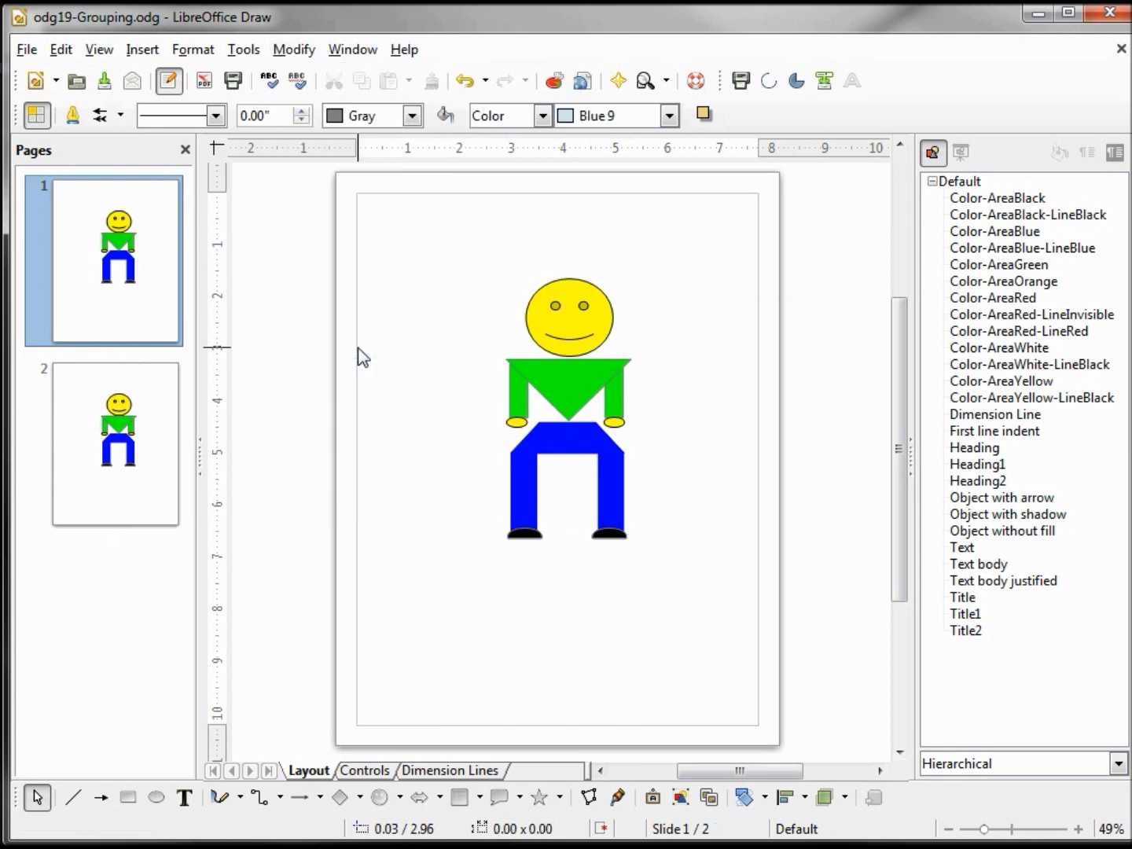
{"action": "left_click", "coordinate": [592, 330]}
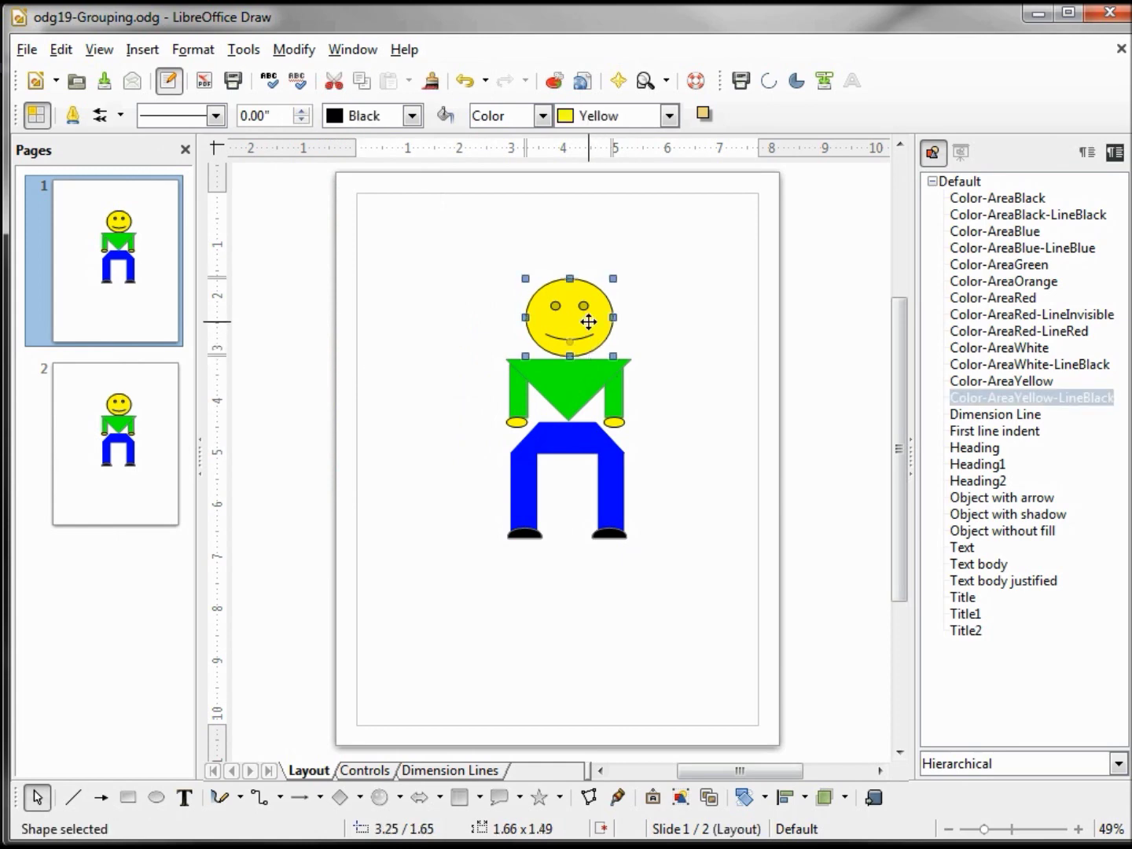
Select the Shirt subgroup and enter it to edit its separate arm pieces
{"action": "left_click", "coordinate": [596, 389]}
{"action": "key", "text": "Tab"}
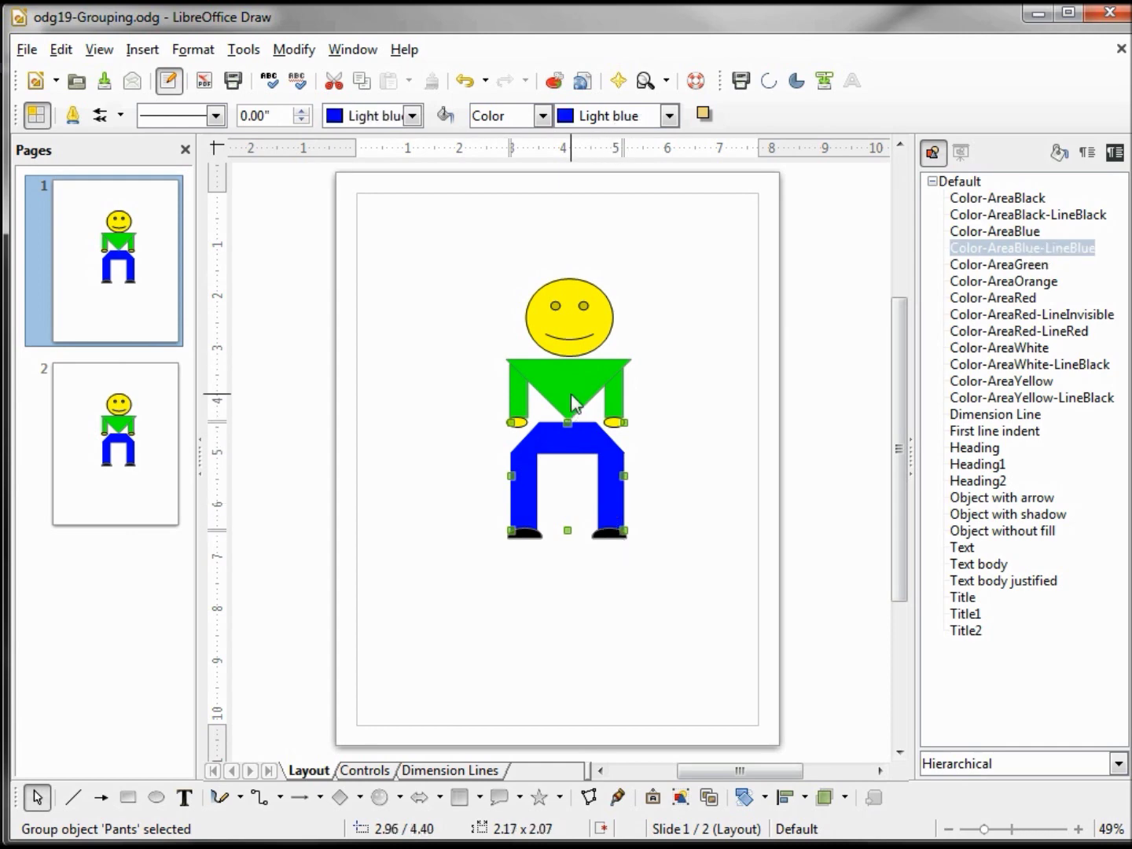
{"action": "left_click", "coordinate": [571, 390]}
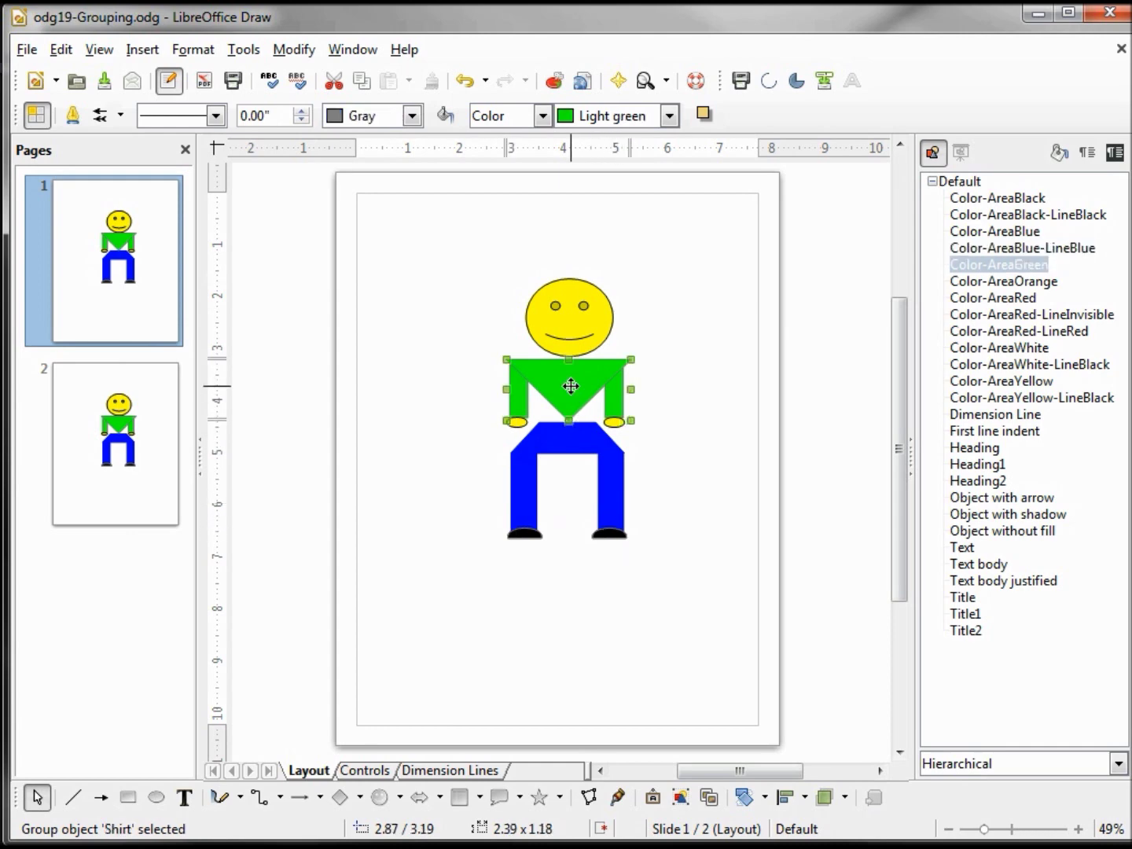
{"action": "left_click", "coordinate": [284, 51]}
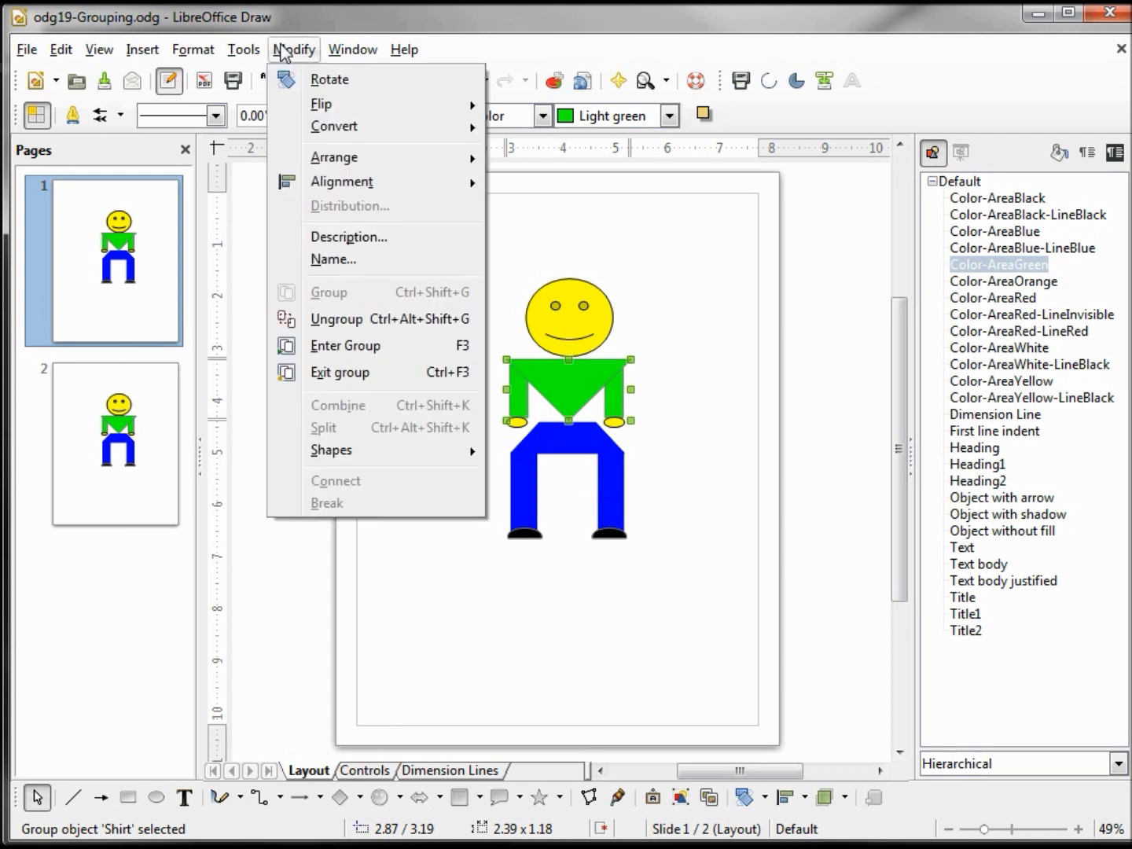
{"action": "left_click", "coordinate": [346, 346]}
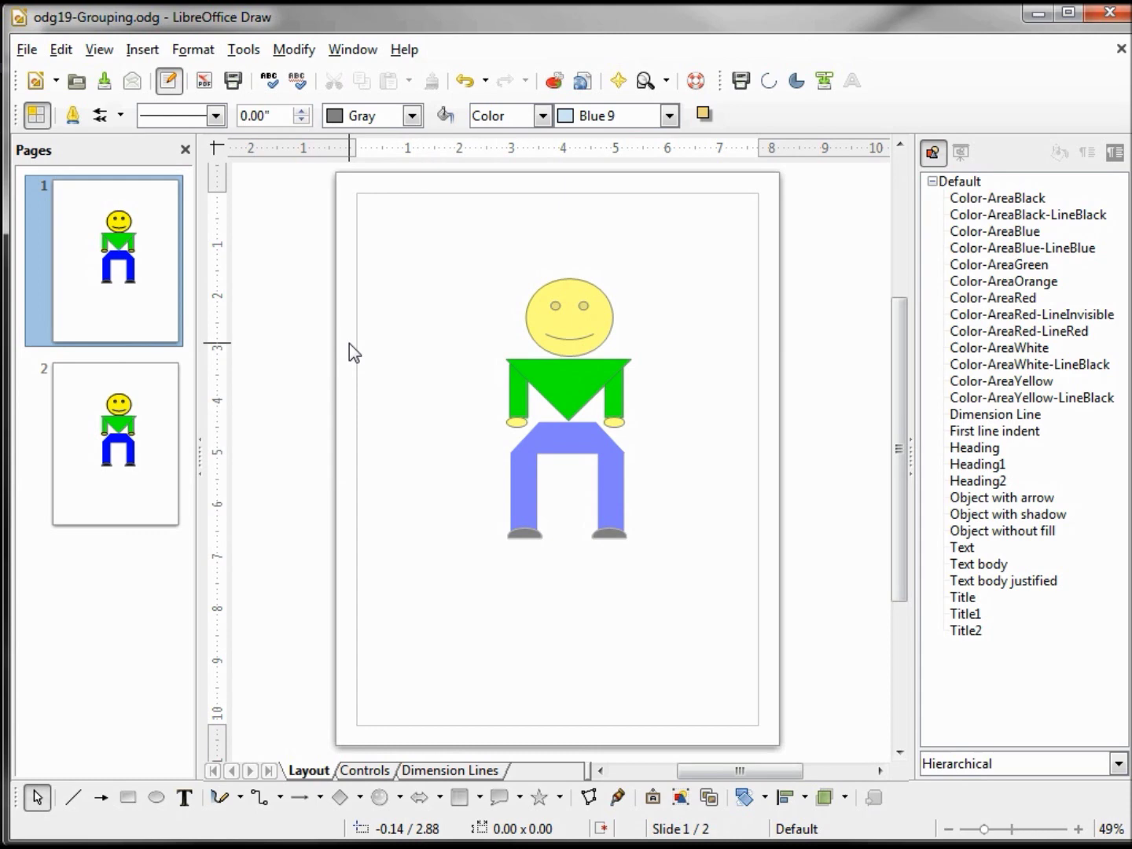
{"action": "left_click", "coordinate": [525, 409]}
Rotate the figure's right arm slightly outward and nudge it to the right
{"action": "left_click", "coordinate": [616, 407]}
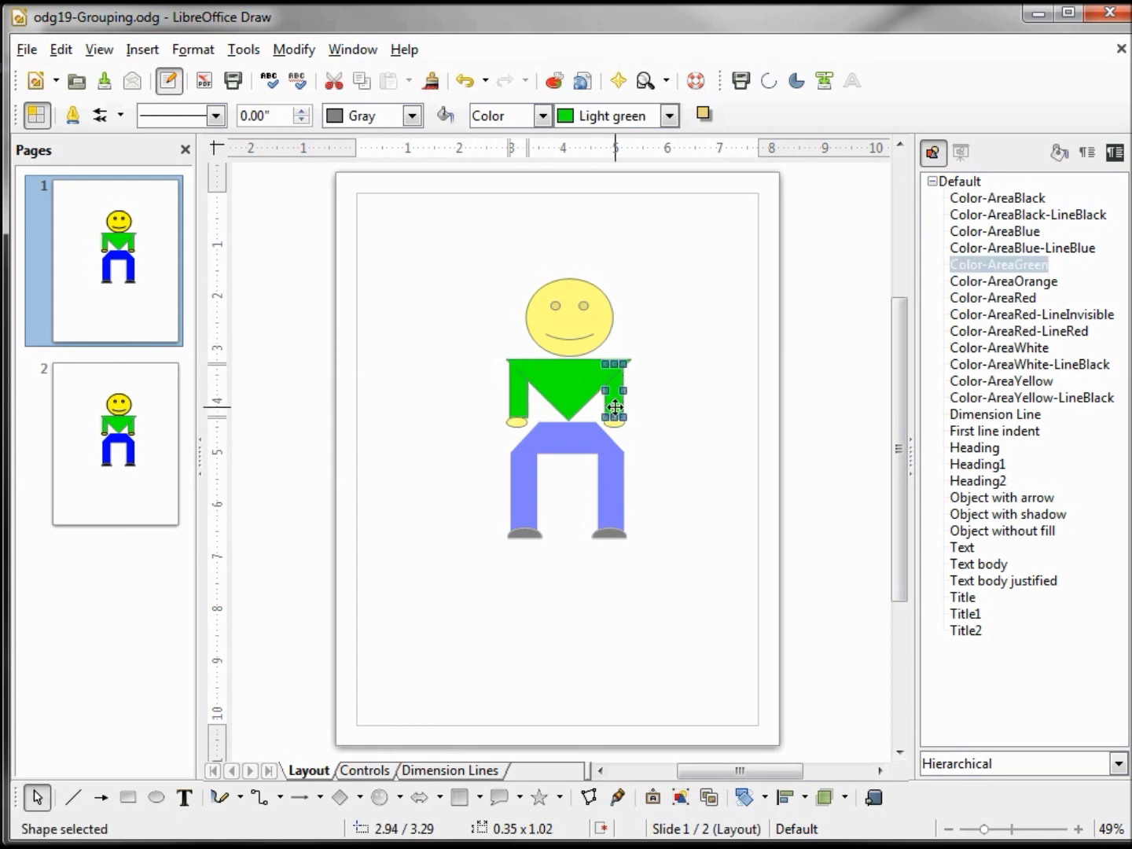
{"action": "left_click", "coordinate": [574, 384]}
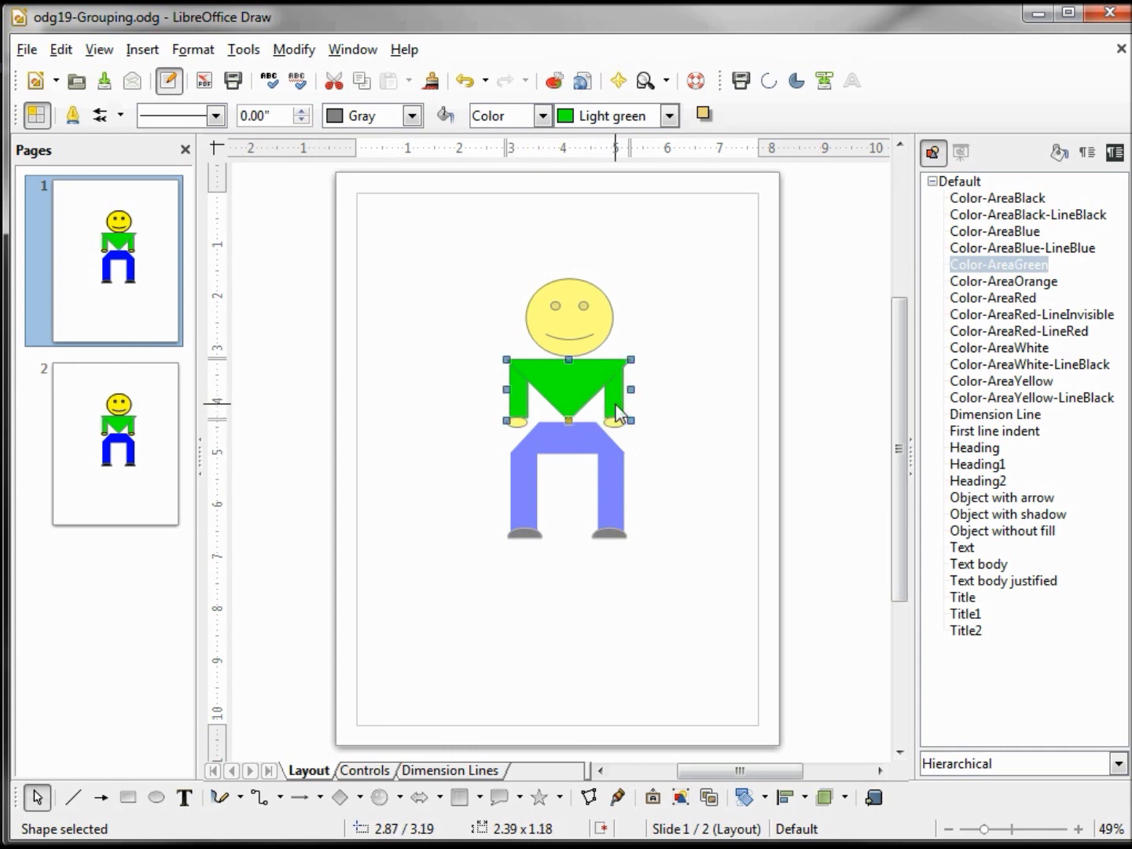
{"action": "left_click", "coordinate": [619, 415]}
{"action": "left_click", "coordinate": [620, 417]}
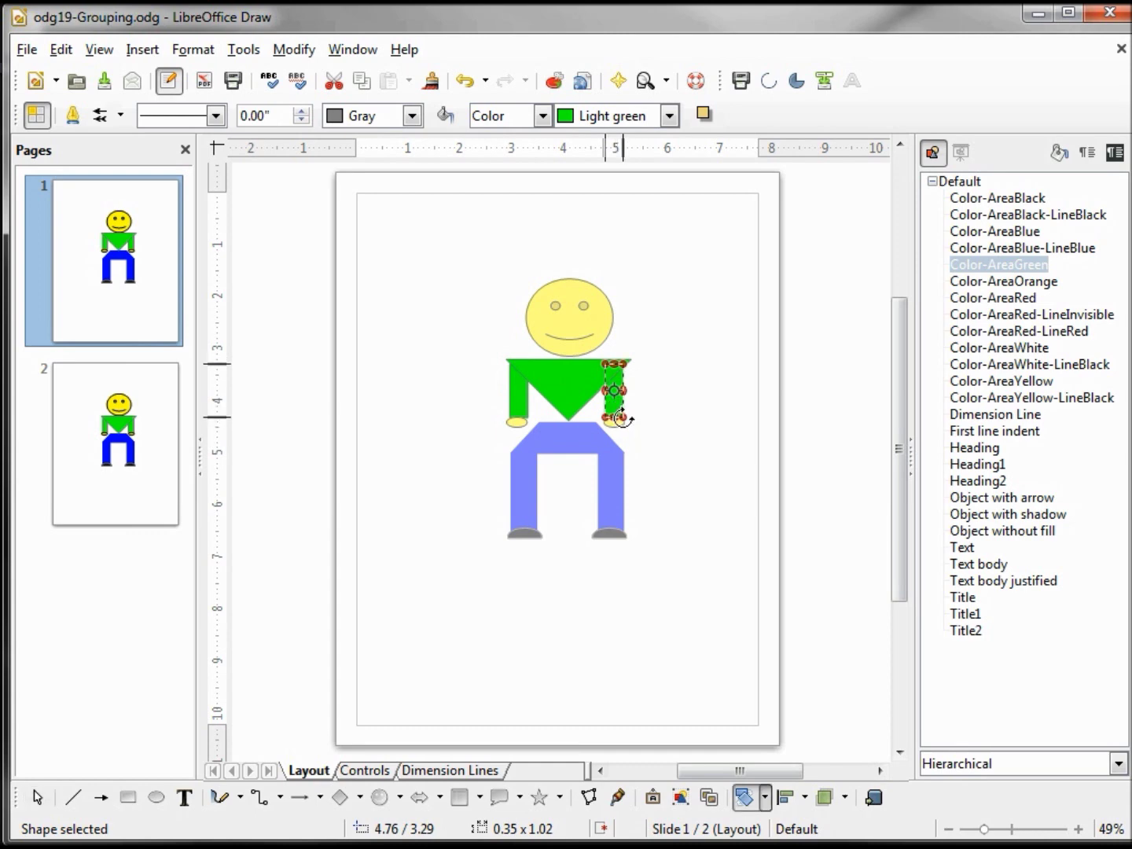
{"action": "left_click_drag", "start_coordinate": [623, 419], "coordinate": [637, 412]}
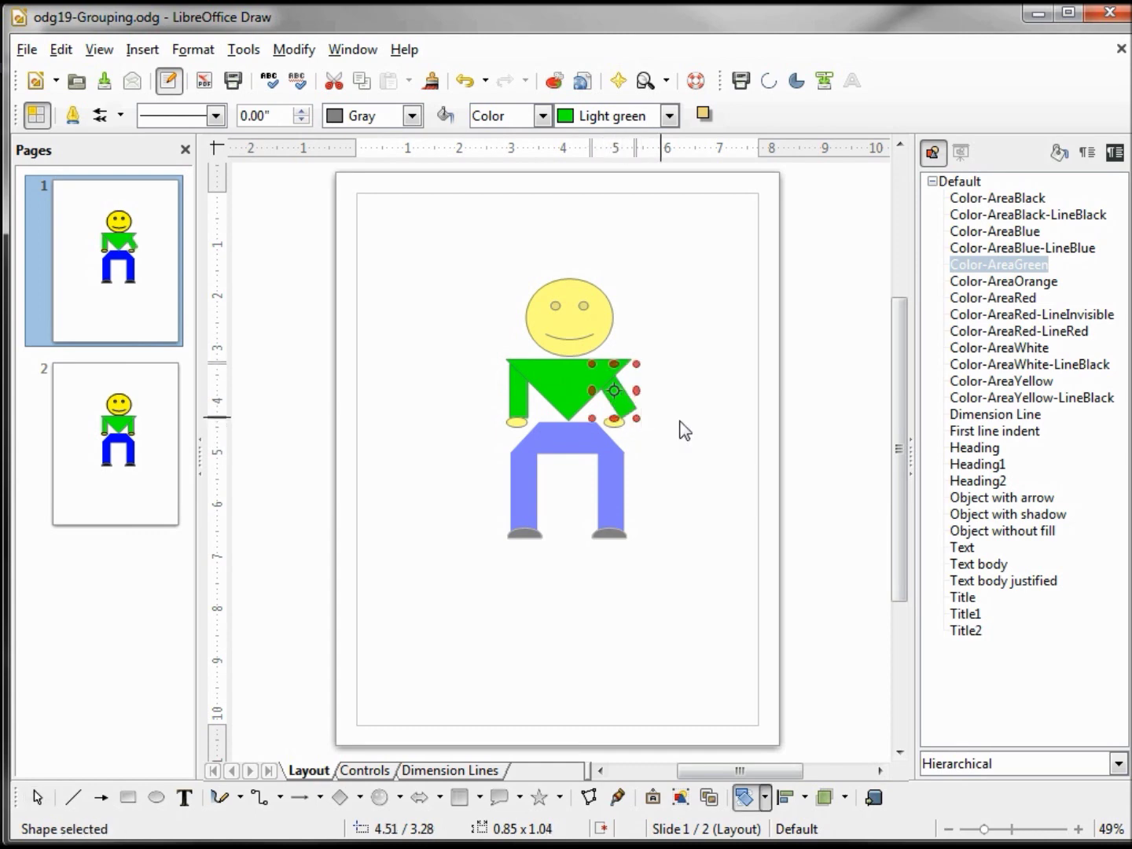
{"action": "key", "text": "Right"}
{"action": "key", "text": "Right"}
{"action": "key", "text": "Right"}
{"action": "key", "text": "Right"}
{"action": "key", "text": "Right"}
{"action": "key", "text": "Right"}
{"action": "key", "text": "Right"}
{"action": "key", "text": "Right"}
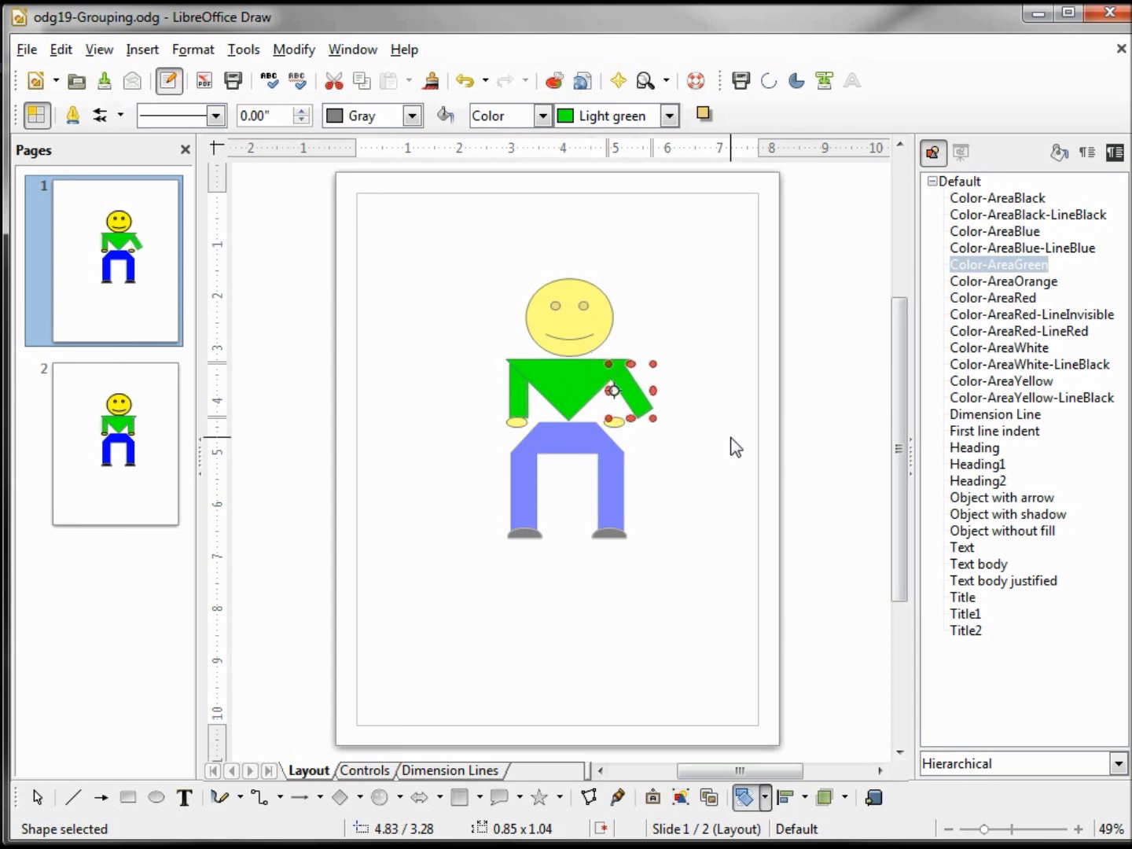
{"action": "left_click", "coordinate": [630, 388]}
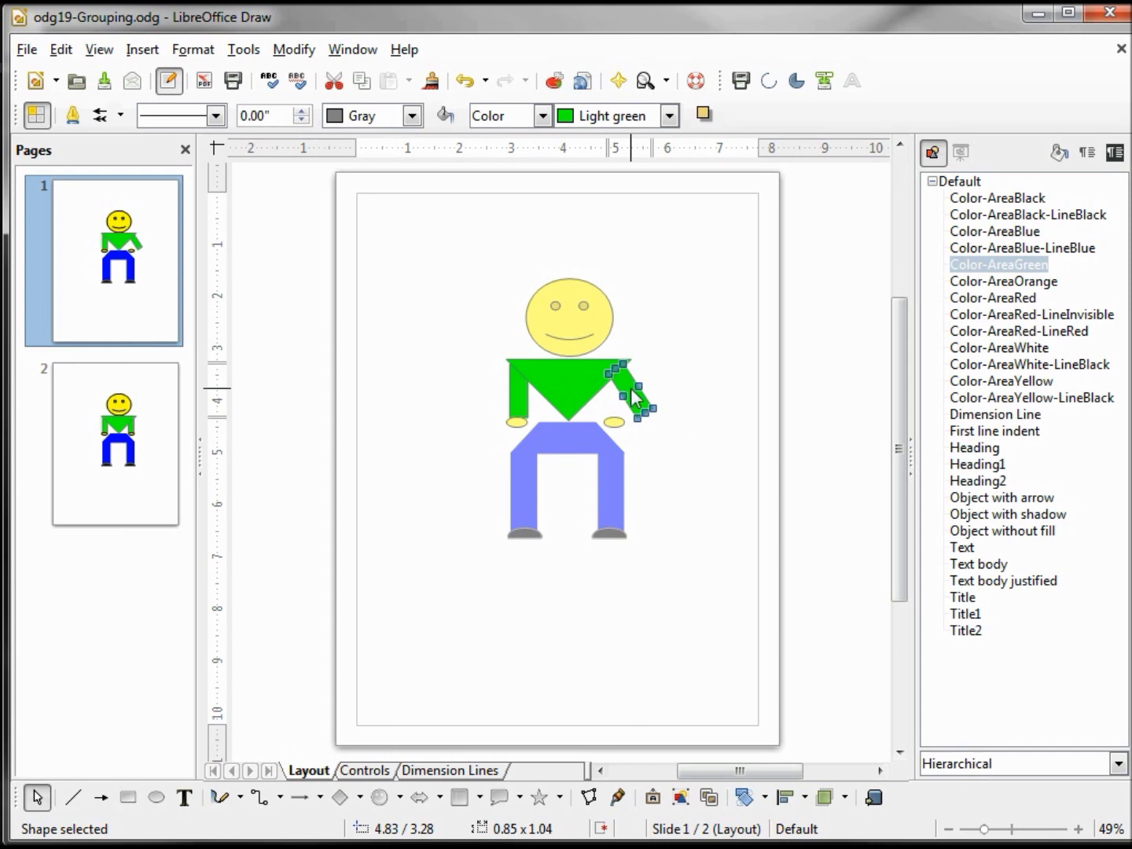
Flip the forearm horizontally and rotate it about 22° so it points upward
{"action": "key", "text": "ctrl+c"}
{"action": "left_click", "coordinate": [307, 54]}
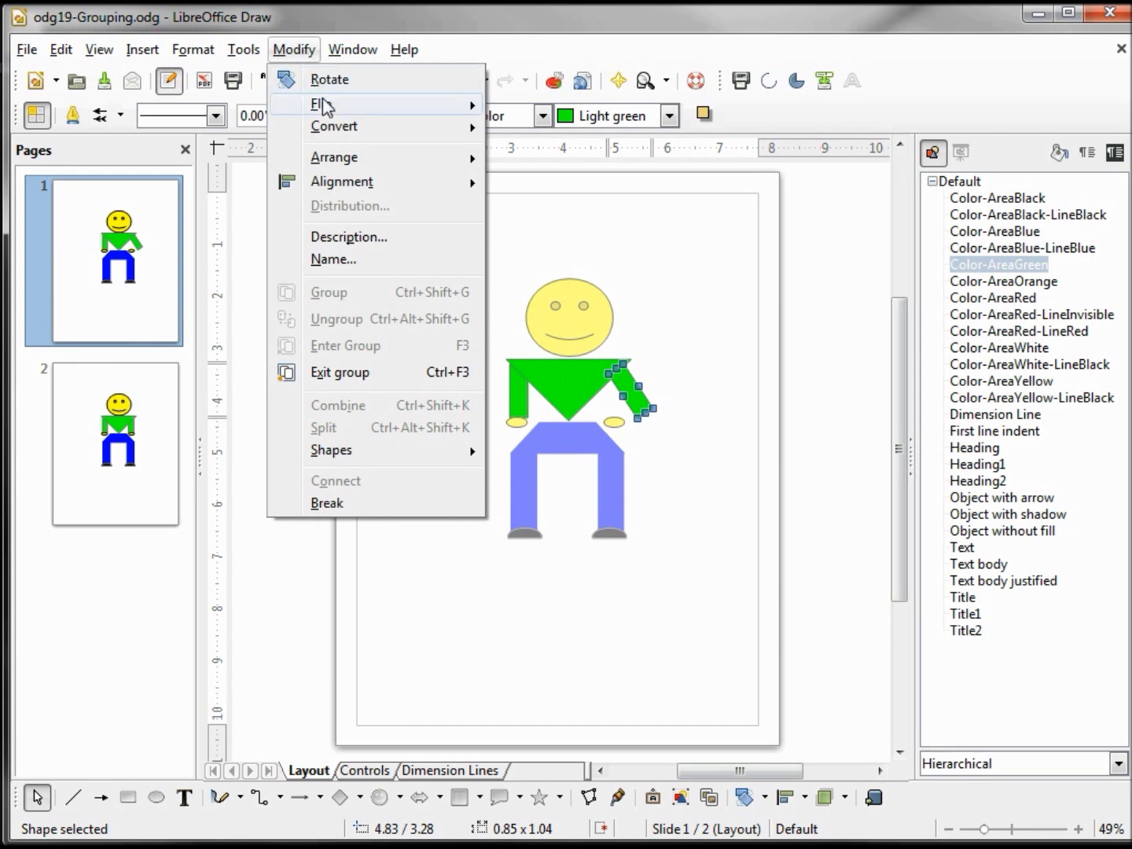
{"action": "mouse_move", "coordinate": [328, 111]}
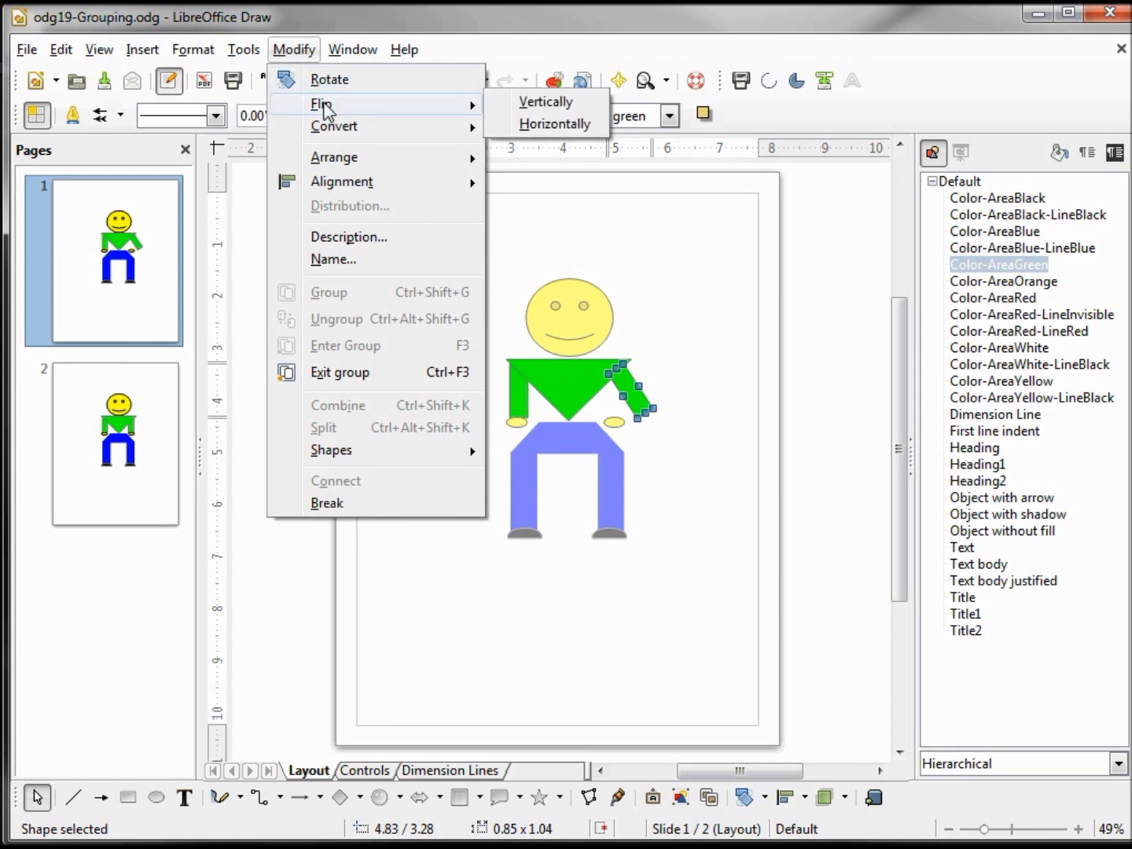
{"action": "left_click", "coordinate": [538, 125]}
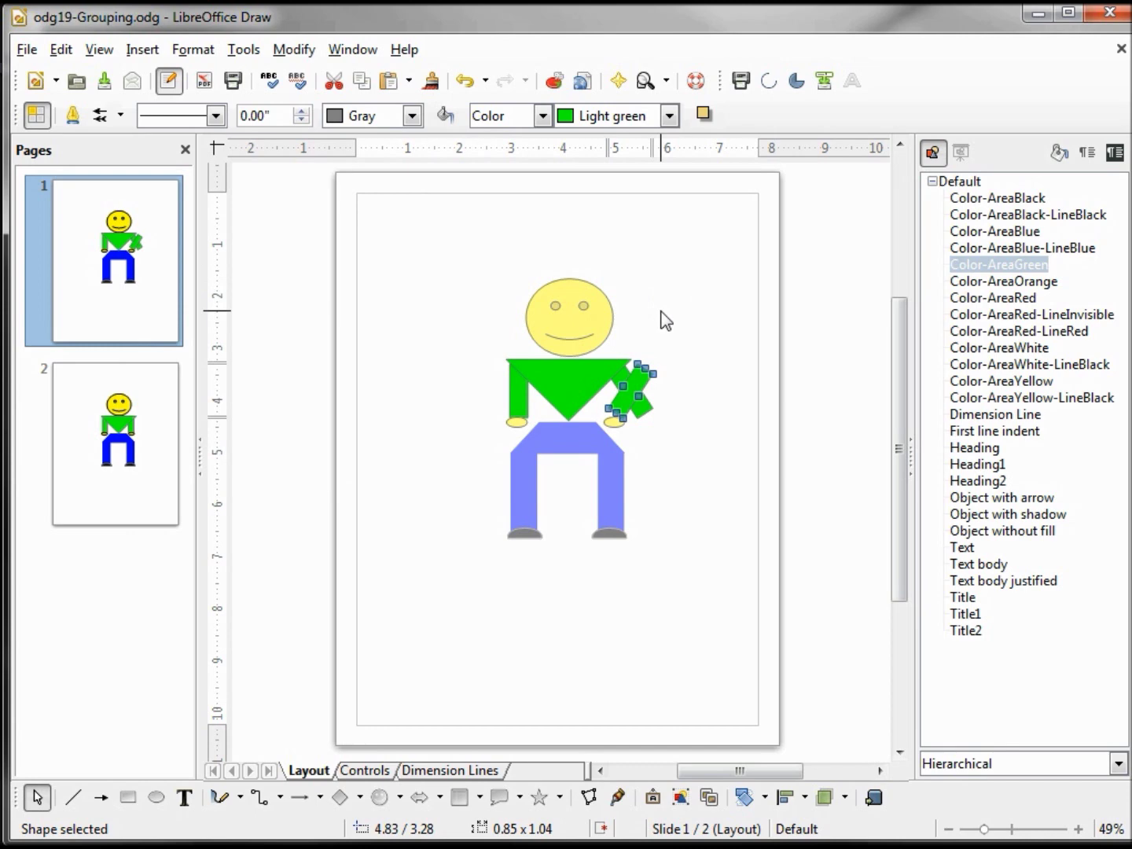
{"action": "key", "text": "Right"}
{"action": "key", "text": "Right"}
{"action": "key", "text": "Right"}
{"action": "key", "text": "Right"}
{"action": "key", "text": "Right"}
{"action": "key", "text": "Right"}
{"action": "key", "text": "Right"}
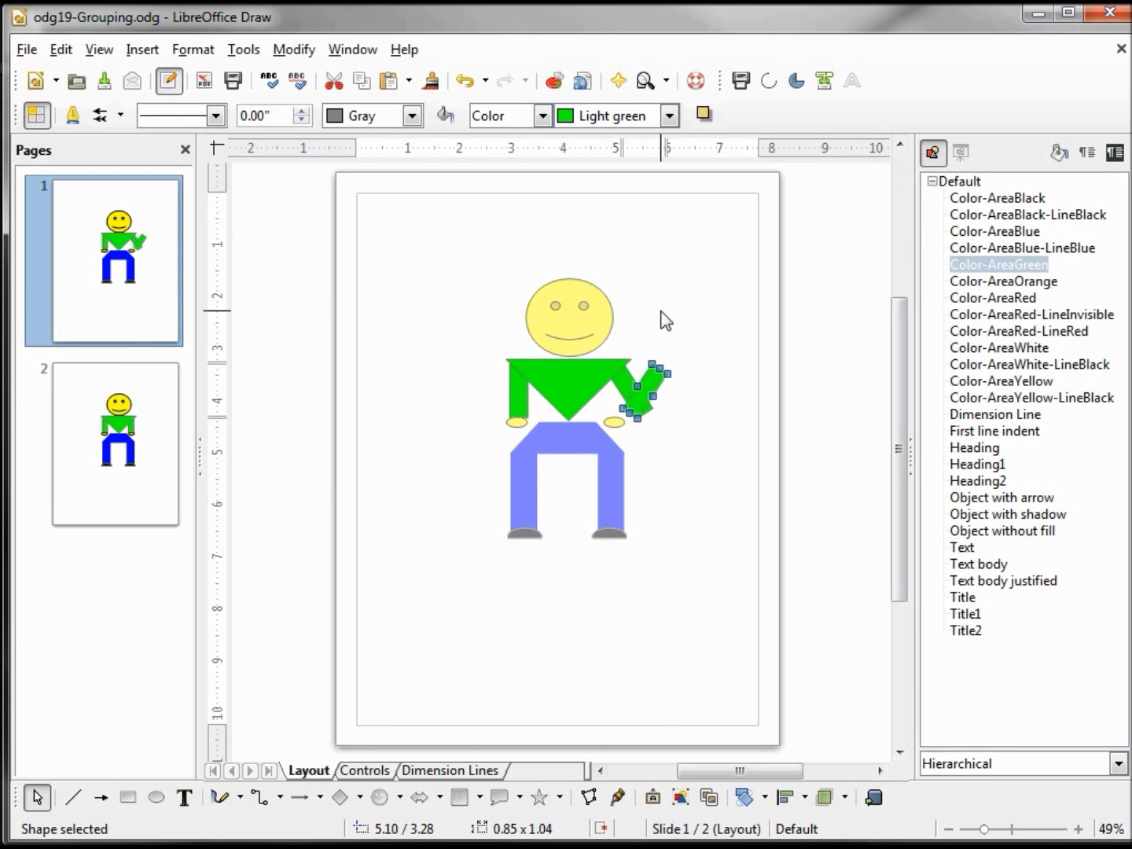
{"action": "left_click", "coordinate": [649, 383]}
{"action": "left_click_drag", "start_coordinate": [670, 363], "coordinate": [691, 376]}
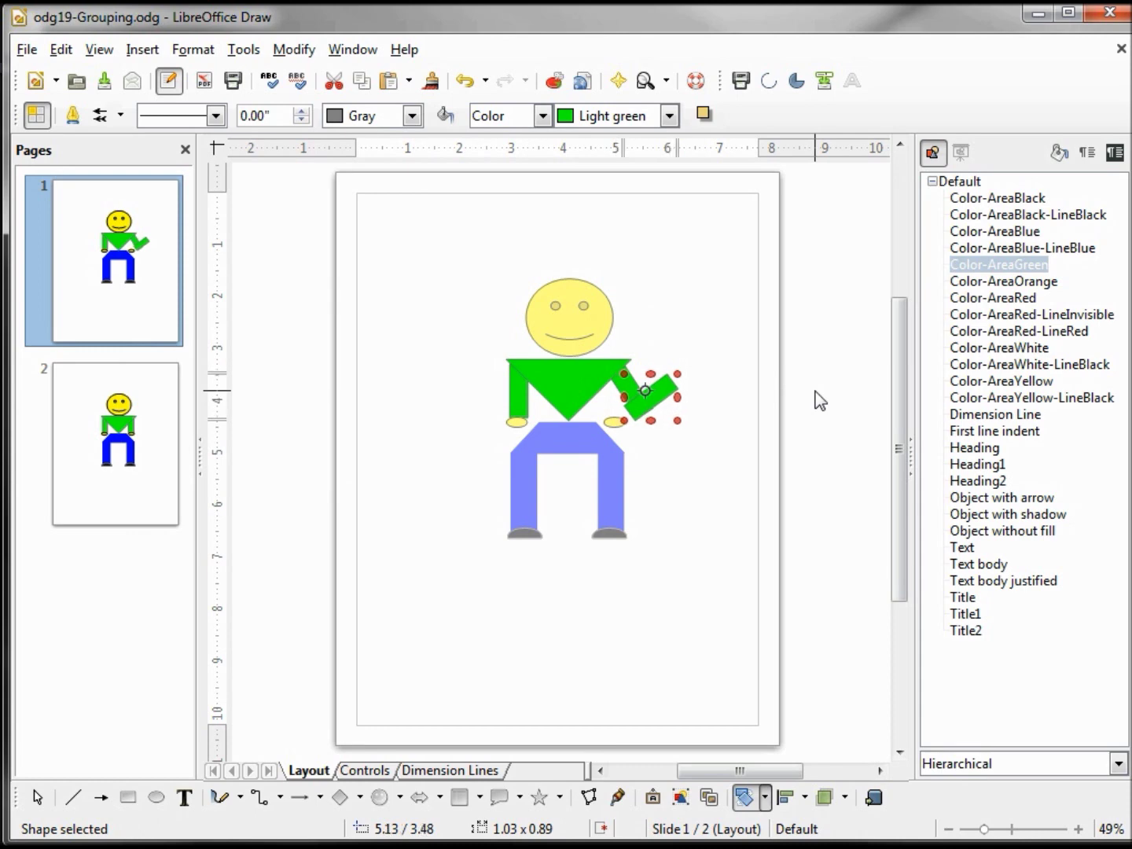
{"action": "left_click_drag", "start_coordinate": [676, 377], "coordinate": [665, 386]}
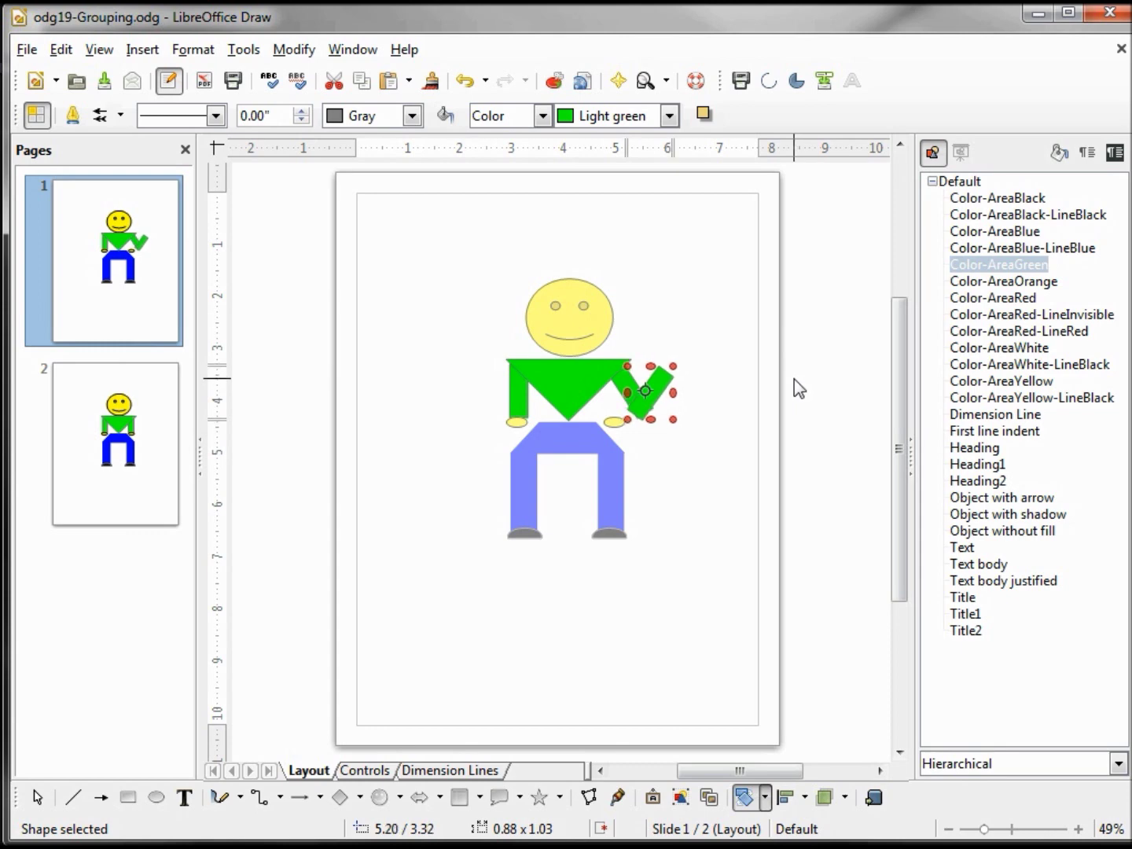
{"action": "left_click", "coordinate": [665, 376]}
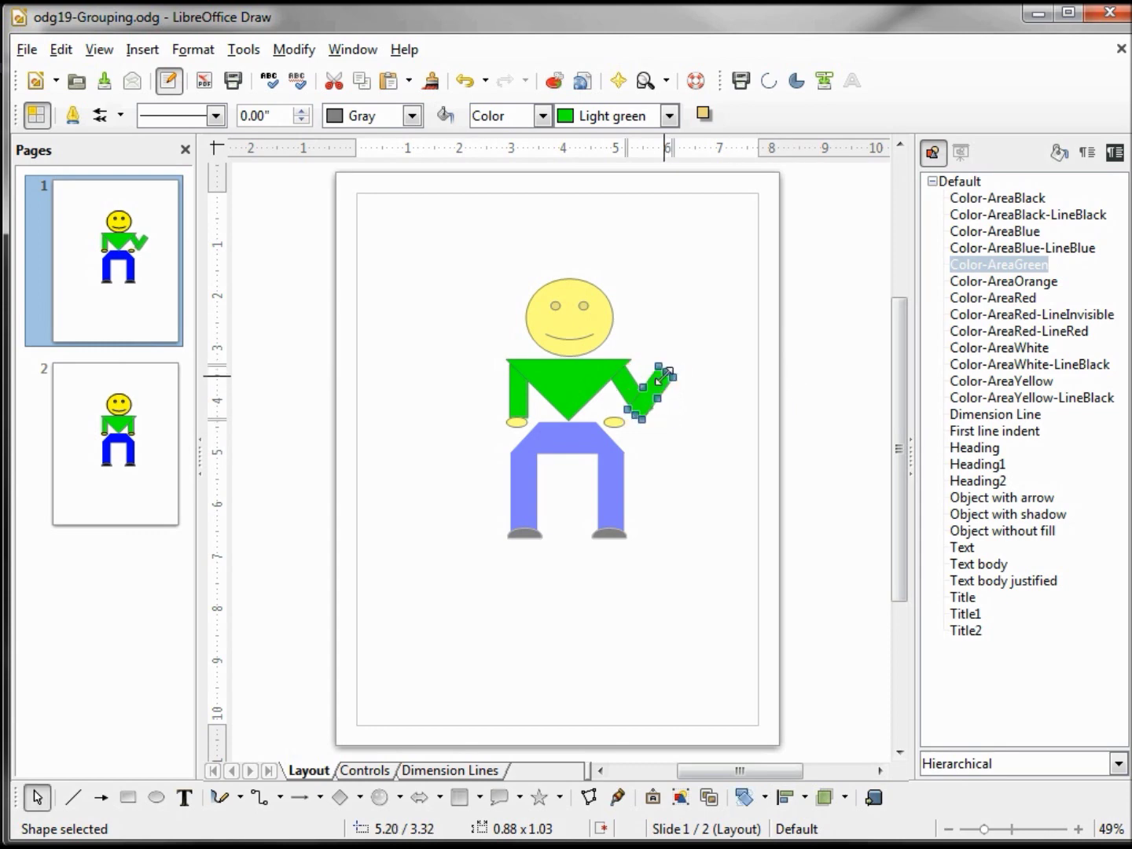
Merge the raised forearm and upper arm into a single arm shape
{"action": "left_click", "coordinate": [629, 397], "text": "shift"}
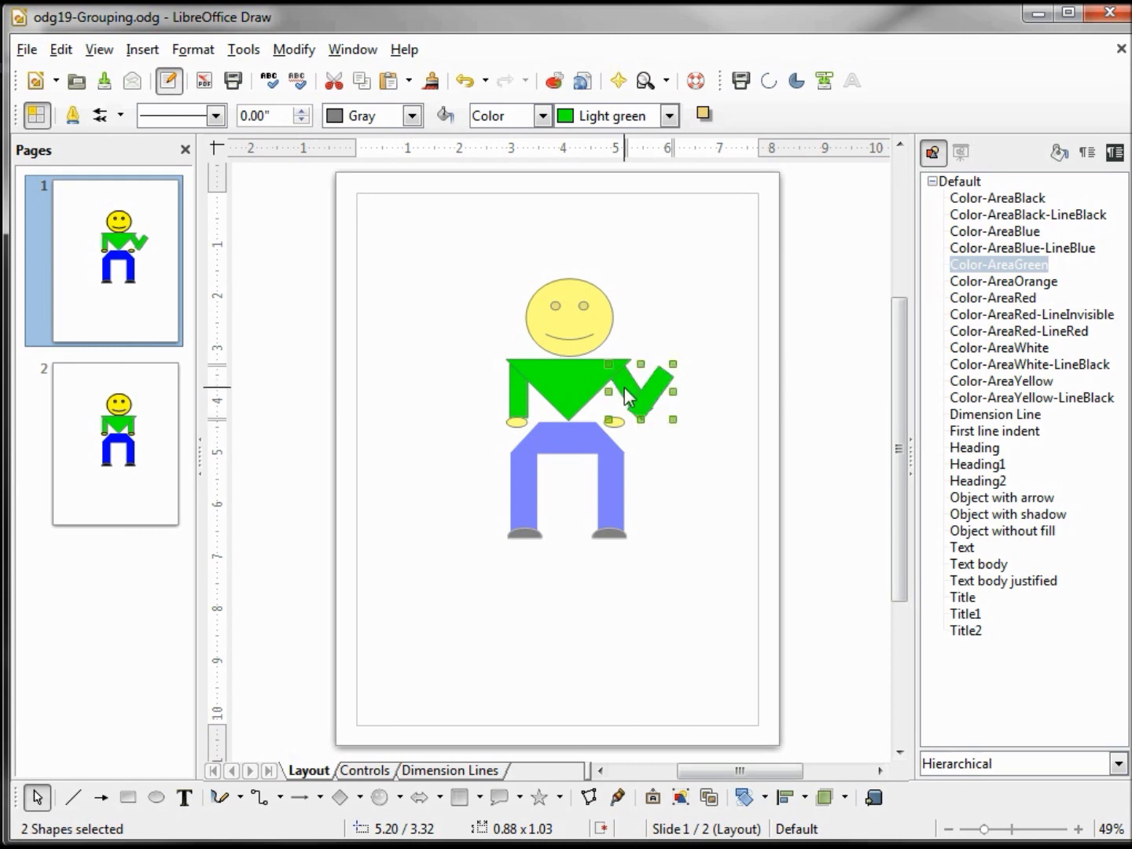
{"action": "left_click", "coordinate": [289, 50]}
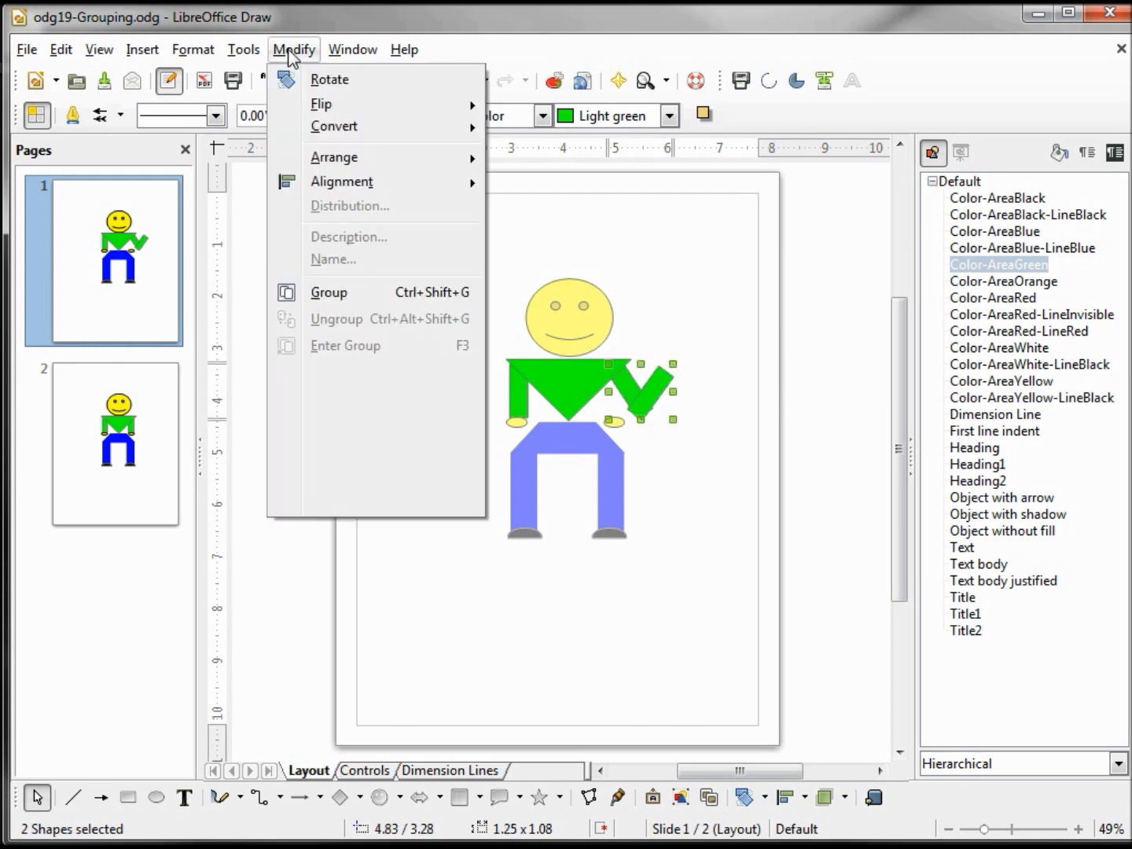
{"action": "mouse_move", "coordinate": [368, 456]}
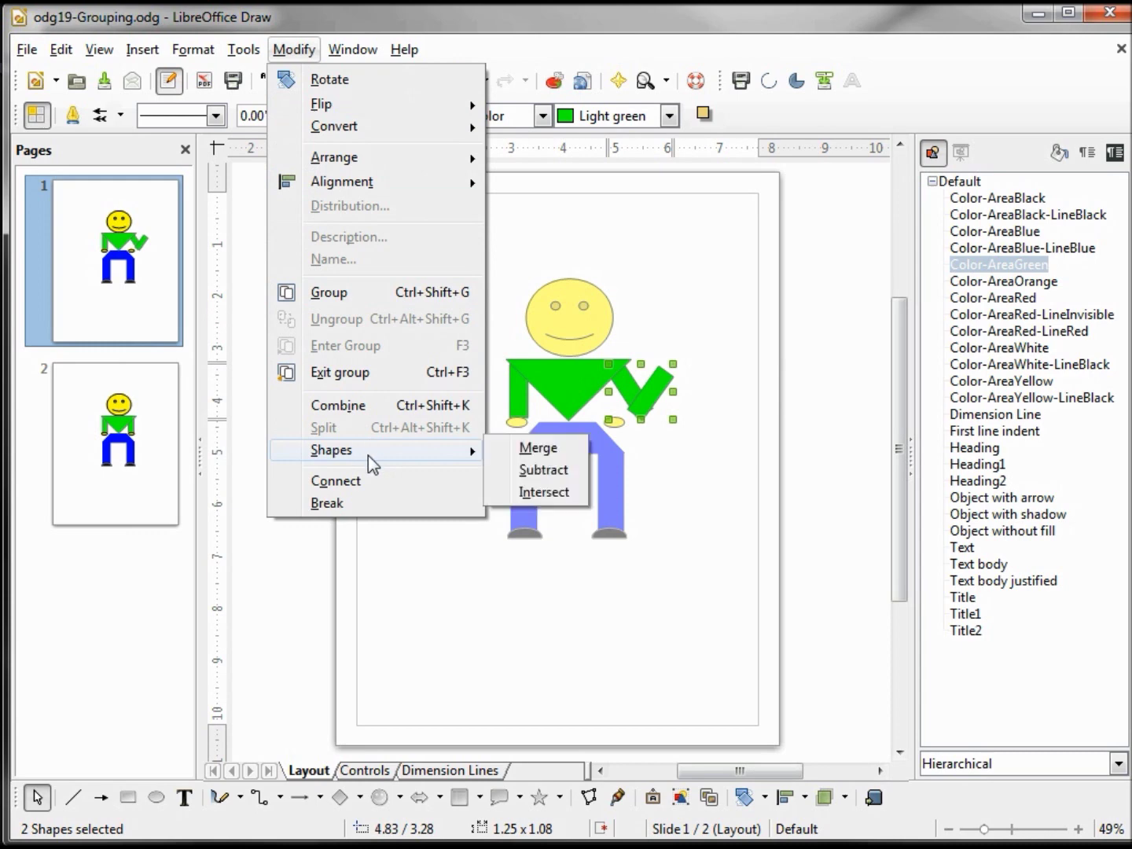
{"action": "left_click", "coordinate": [542, 449]}
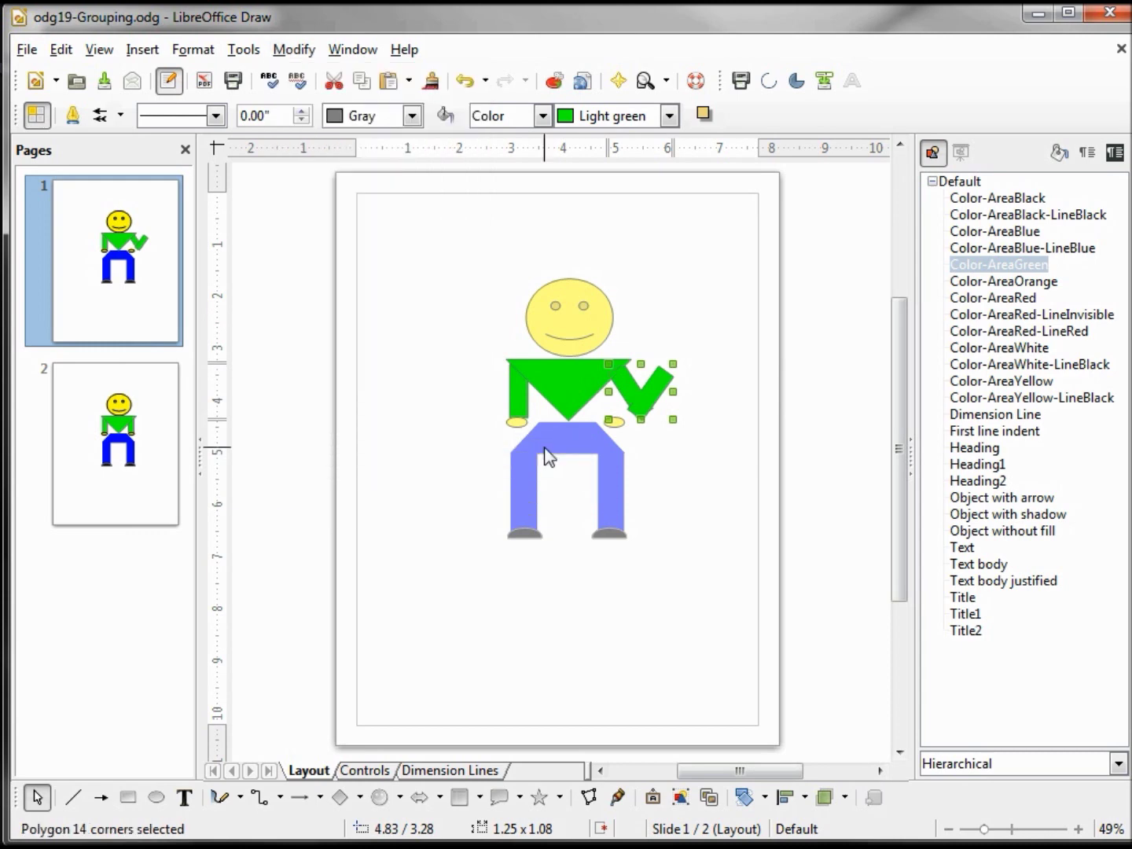
Send the merged arm to the back behind the other shirt pieces
{"action": "right_click", "coordinate": [641, 395]}
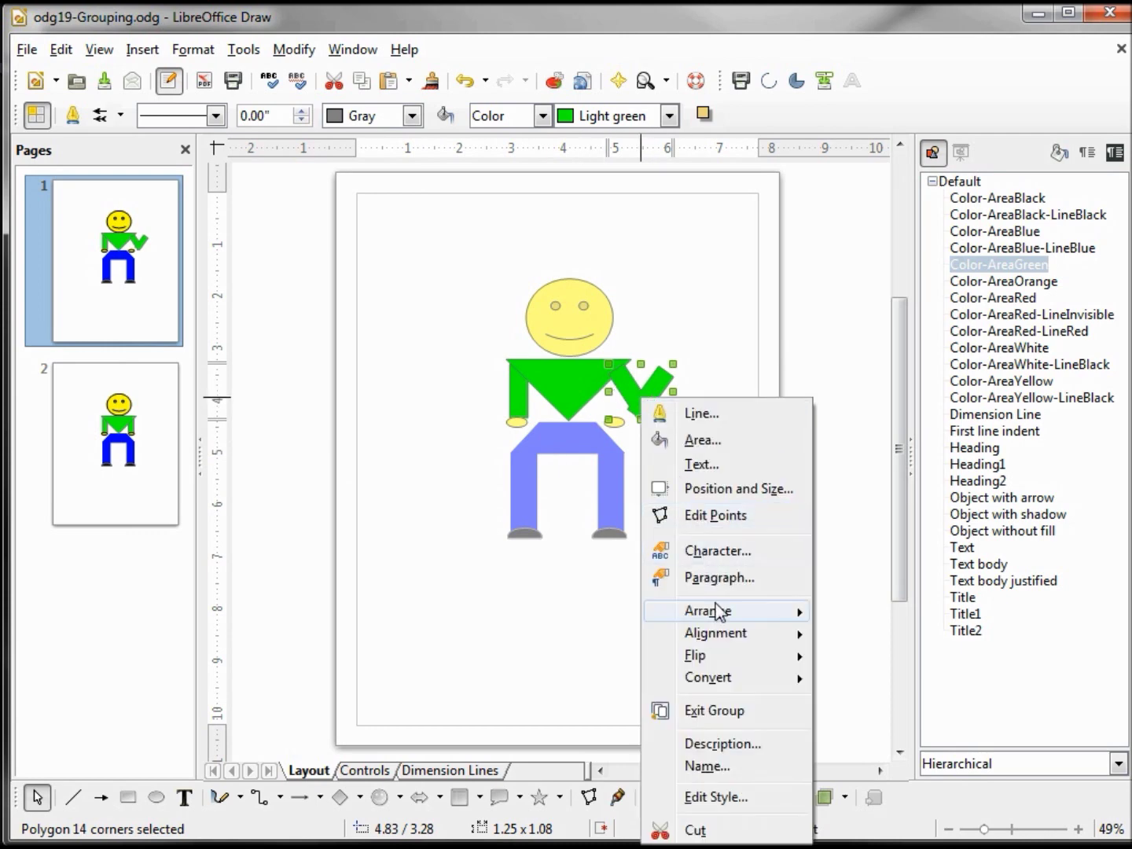
{"action": "mouse_move", "coordinate": [718, 619]}
{"action": "left_click", "coordinate": [928, 690]}
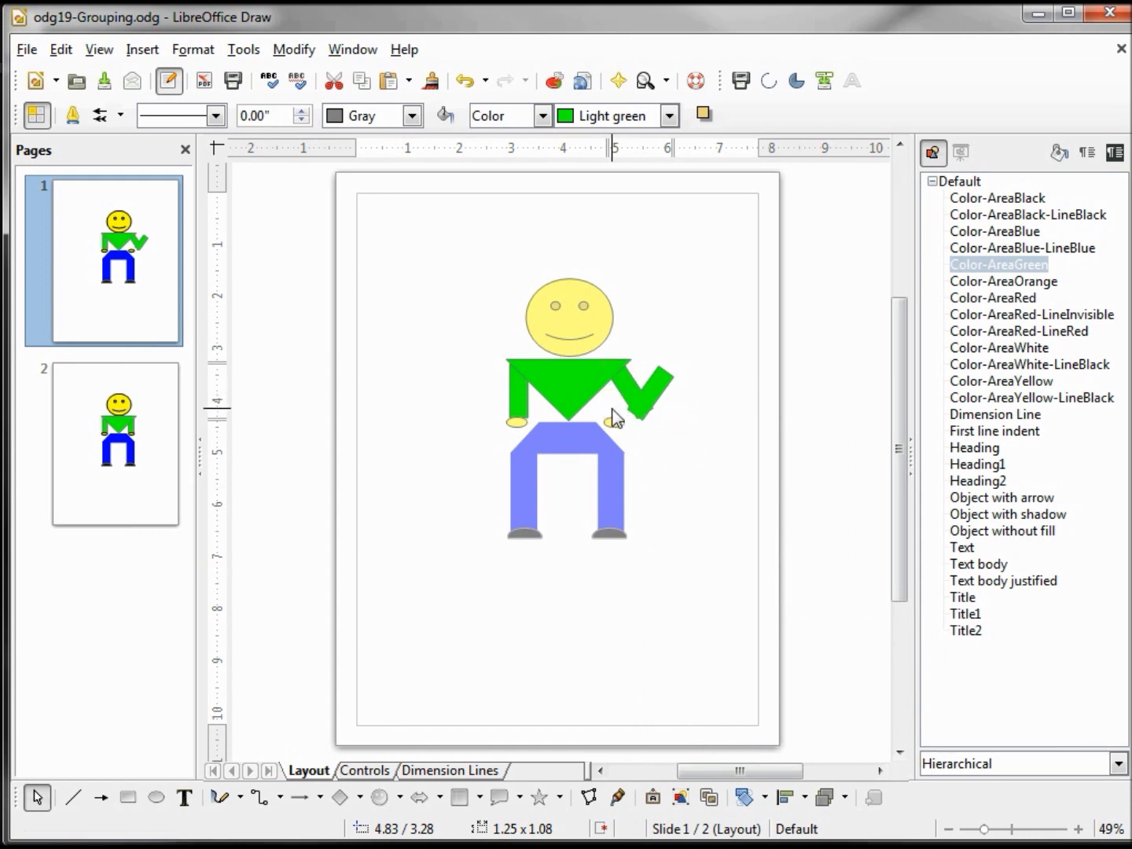
{"action": "key", "text": "Escape"}
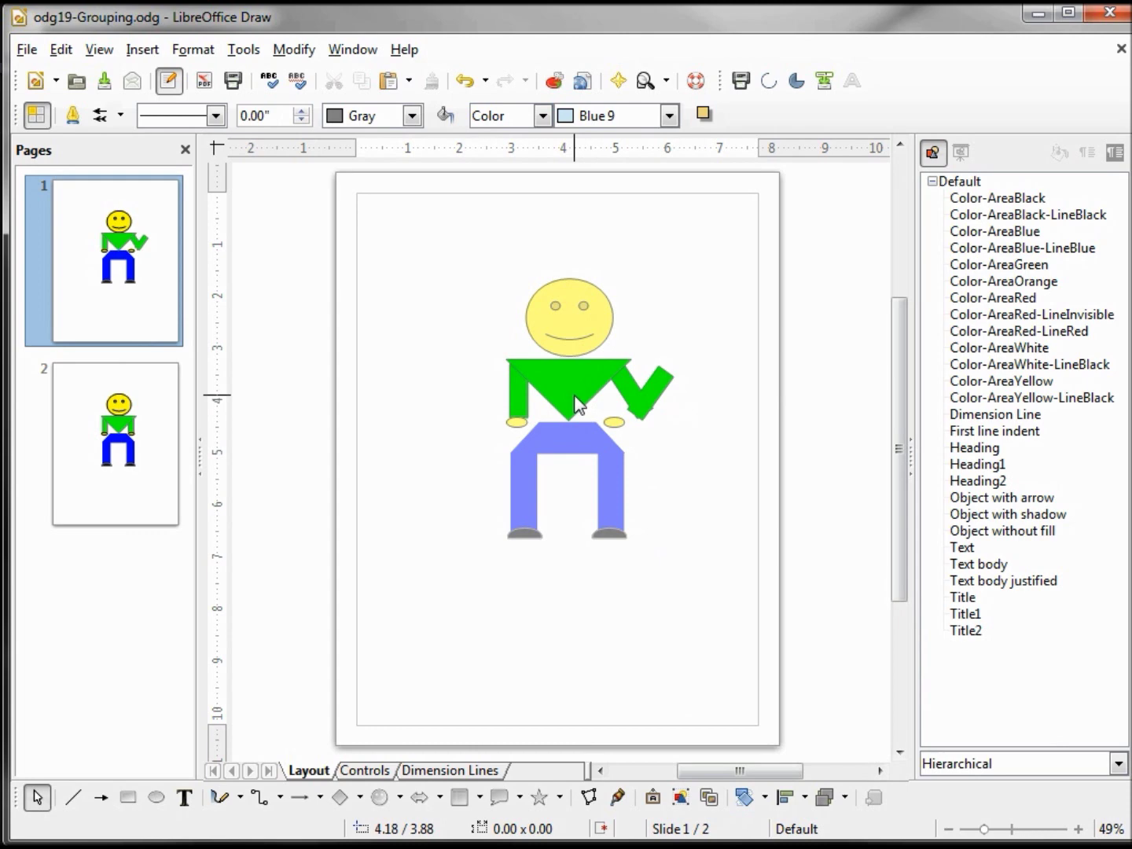
{"action": "left_click", "coordinate": [296, 49]}
Exit the Shirt group, move the right hand to the arm's tip, tilting it about -35°
{"action": "left_click", "coordinate": [364, 372]}
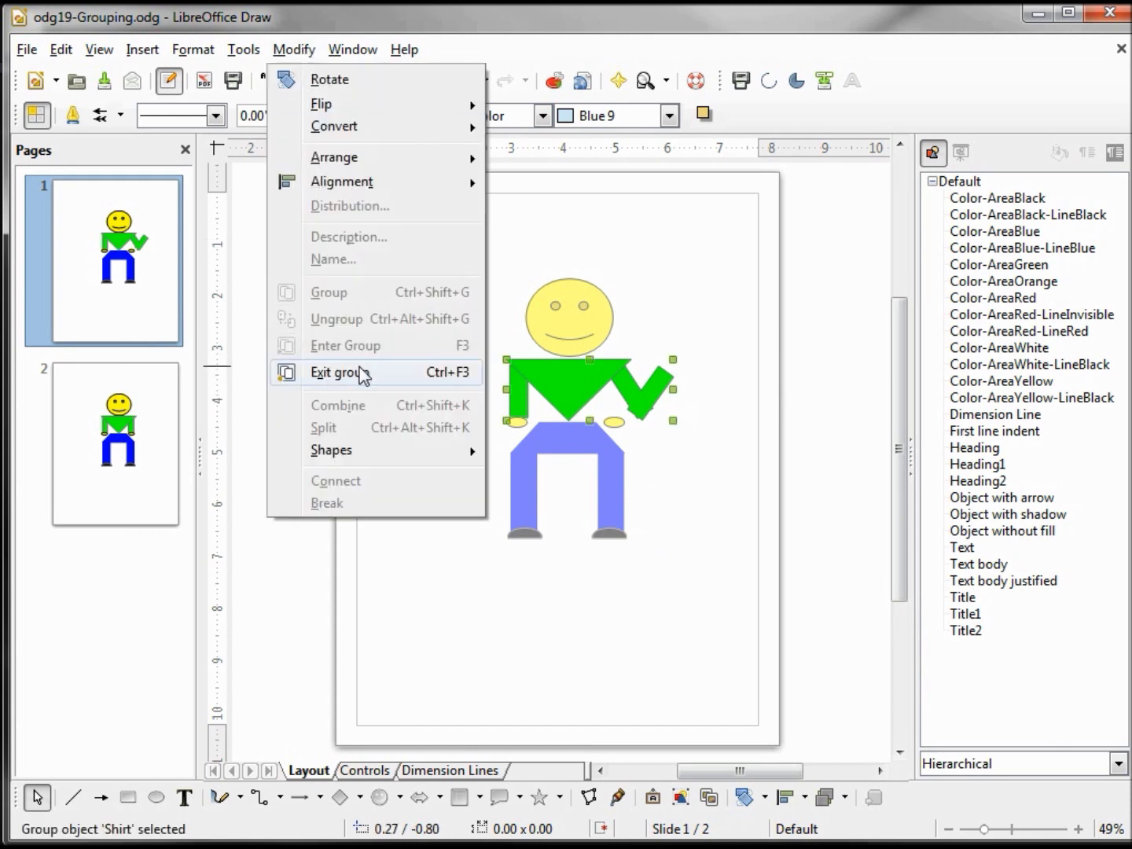
{"action": "left_click", "coordinate": [615, 422]}
{"action": "left_click_drag", "start_coordinate": [615, 421], "coordinate": [672, 362]}
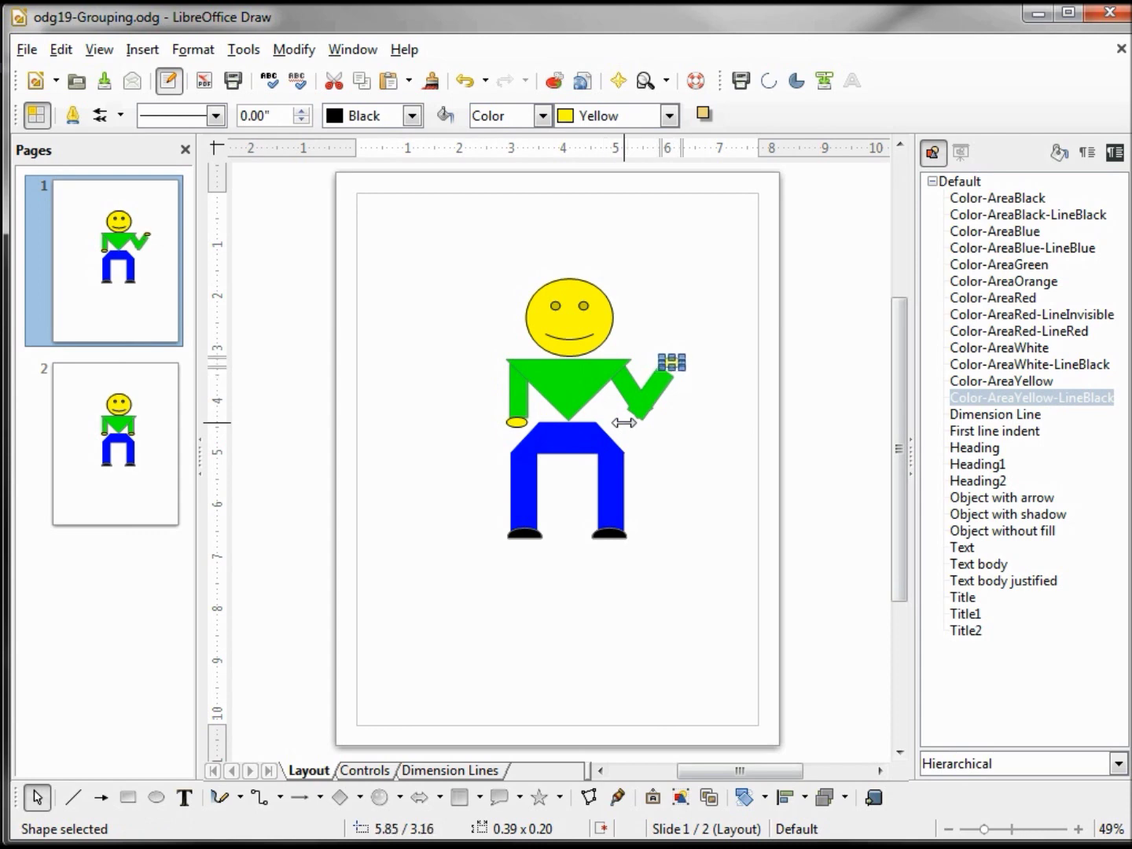
{"action": "left_click", "coordinate": [673, 355]}
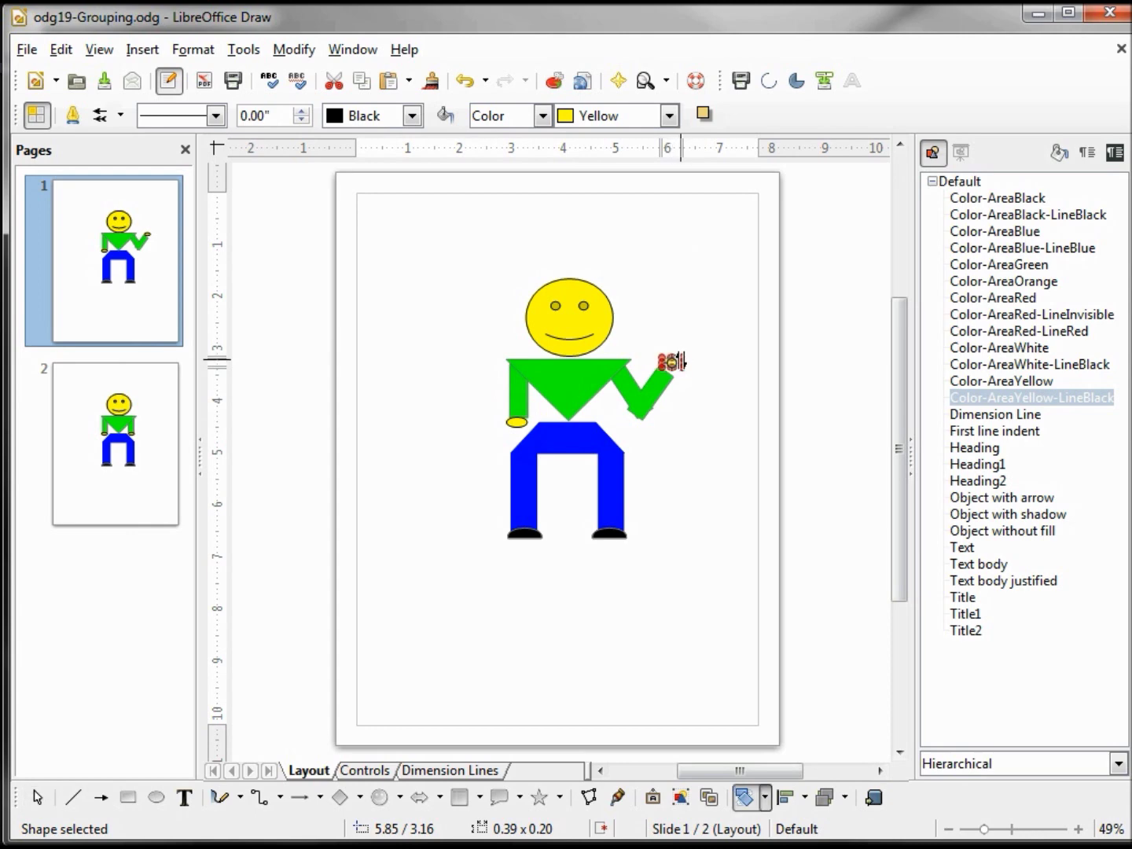
{"action": "left_click_drag", "start_coordinate": [682, 364], "coordinate": [678, 389]}
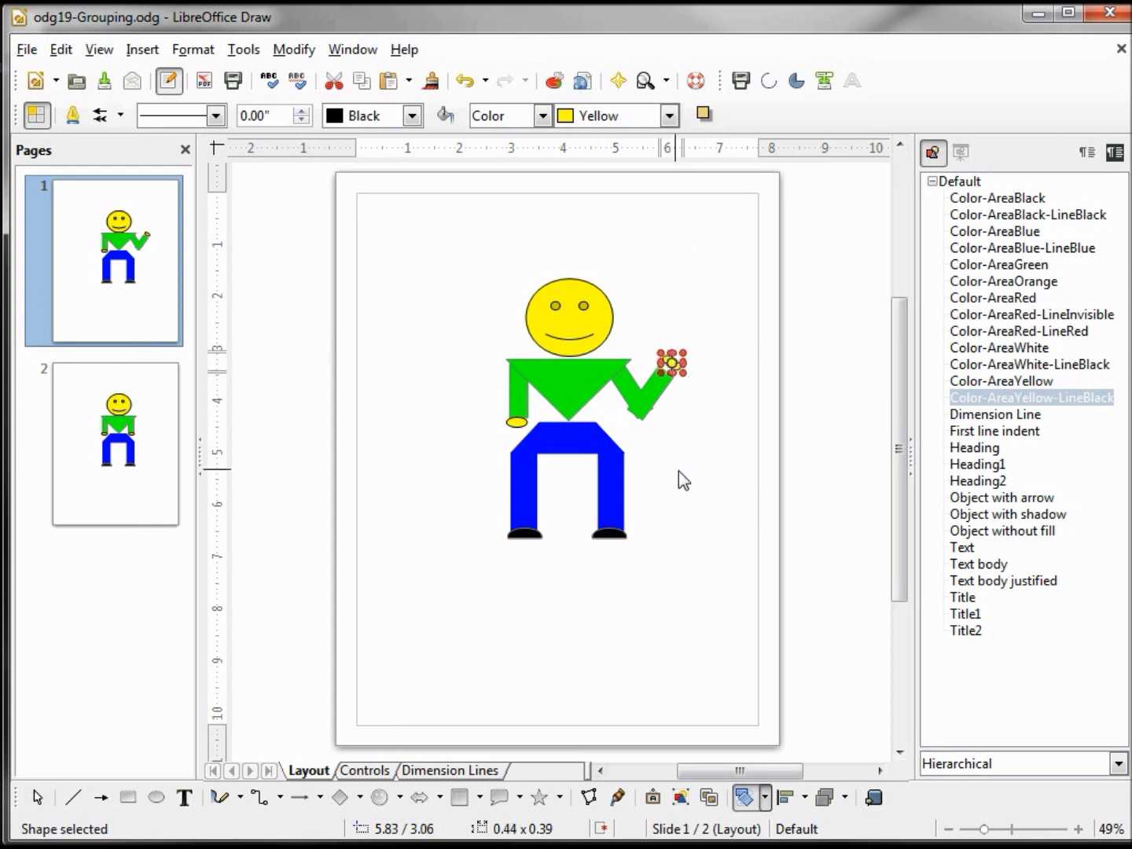
{"action": "left_click", "coordinate": [682, 431]}
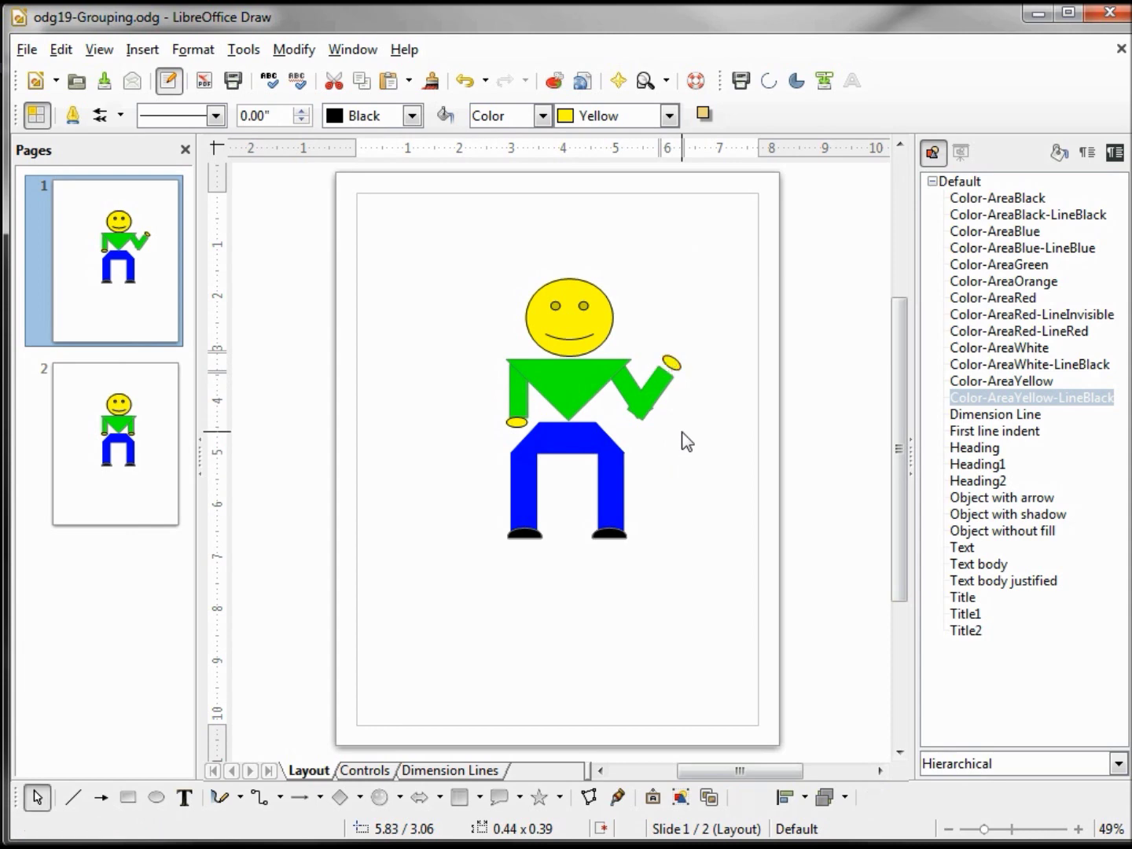
{"action": "left_click", "coordinate": [671, 363]}
{"action": "left_click_drag", "start_coordinate": [671, 364], "coordinate": [669, 367]}
{"action": "left_click", "coordinate": [697, 342]}
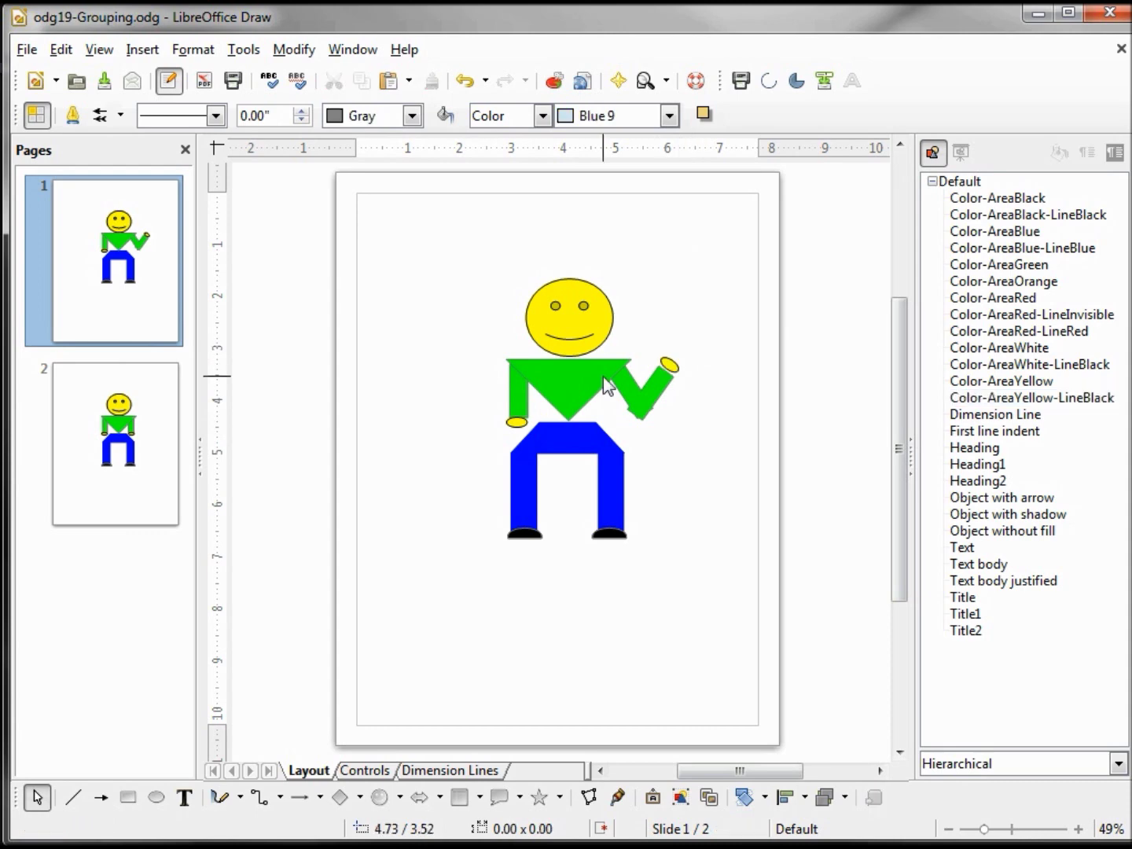
{"action": "left_click", "coordinate": [289, 54]}
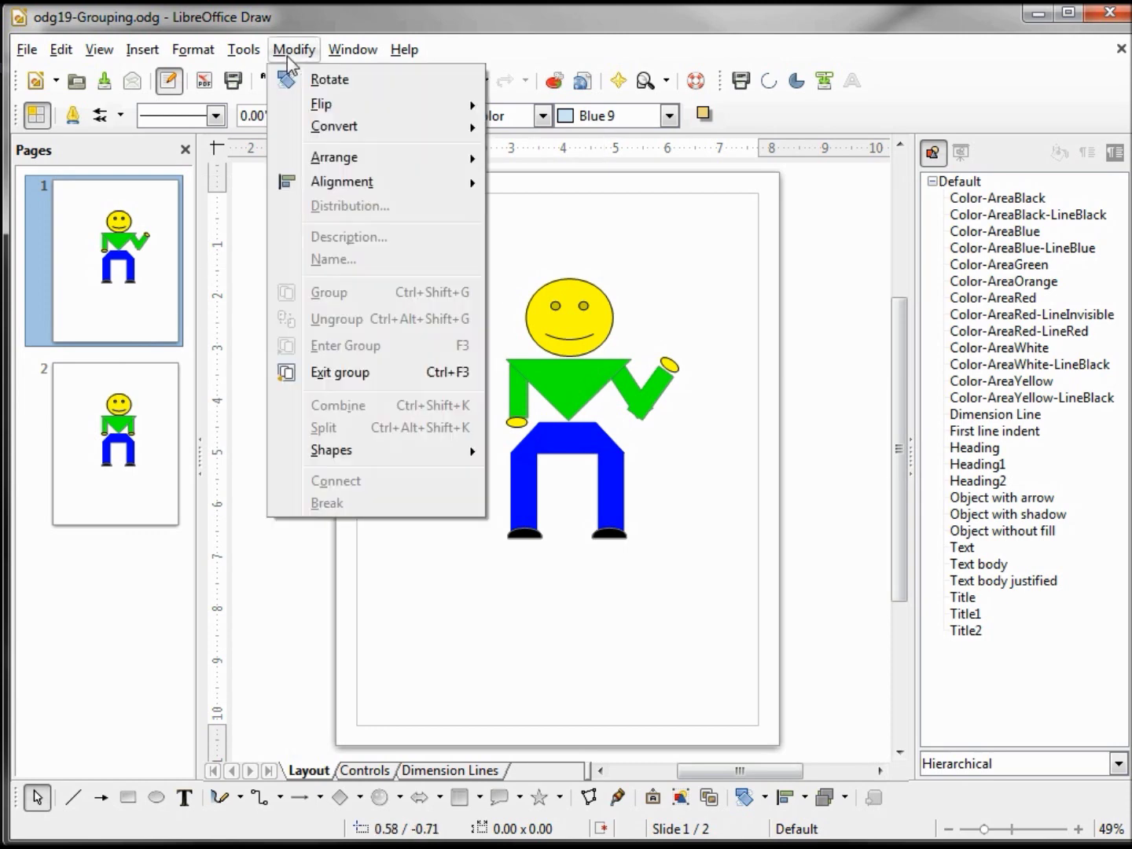
Exit the group, drag the whole figure up on slide 1, then ungroup it
{"action": "left_click", "coordinate": [337, 375]}
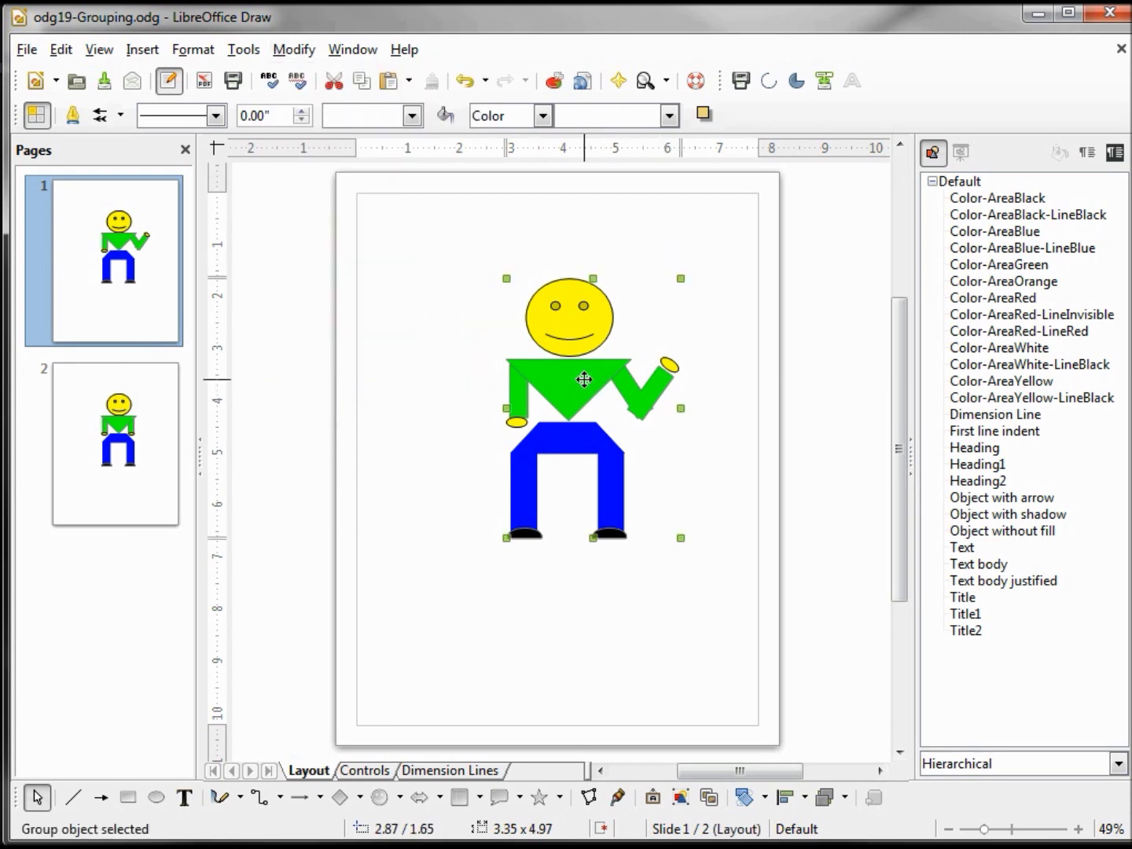
{"action": "left_click_drag", "start_coordinate": [584, 380], "coordinate": [555, 361]}
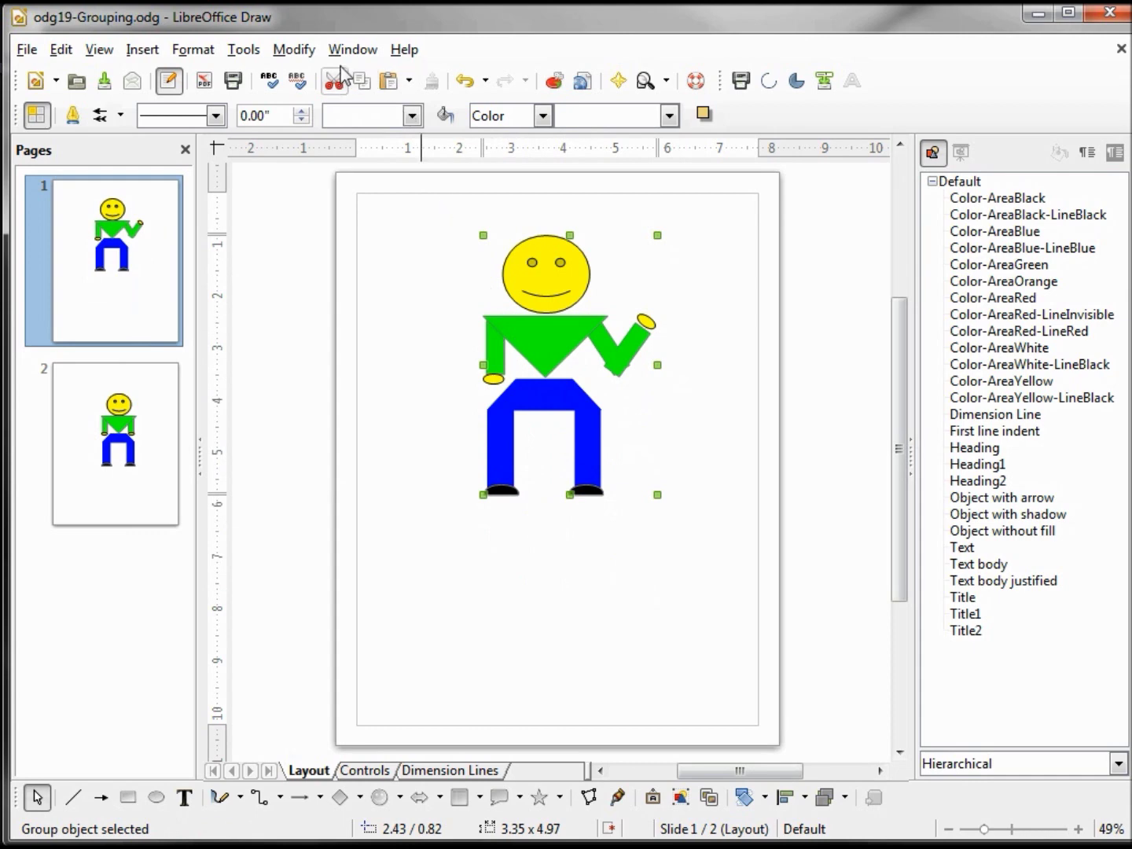
{"action": "left_click", "coordinate": [295, 50]}
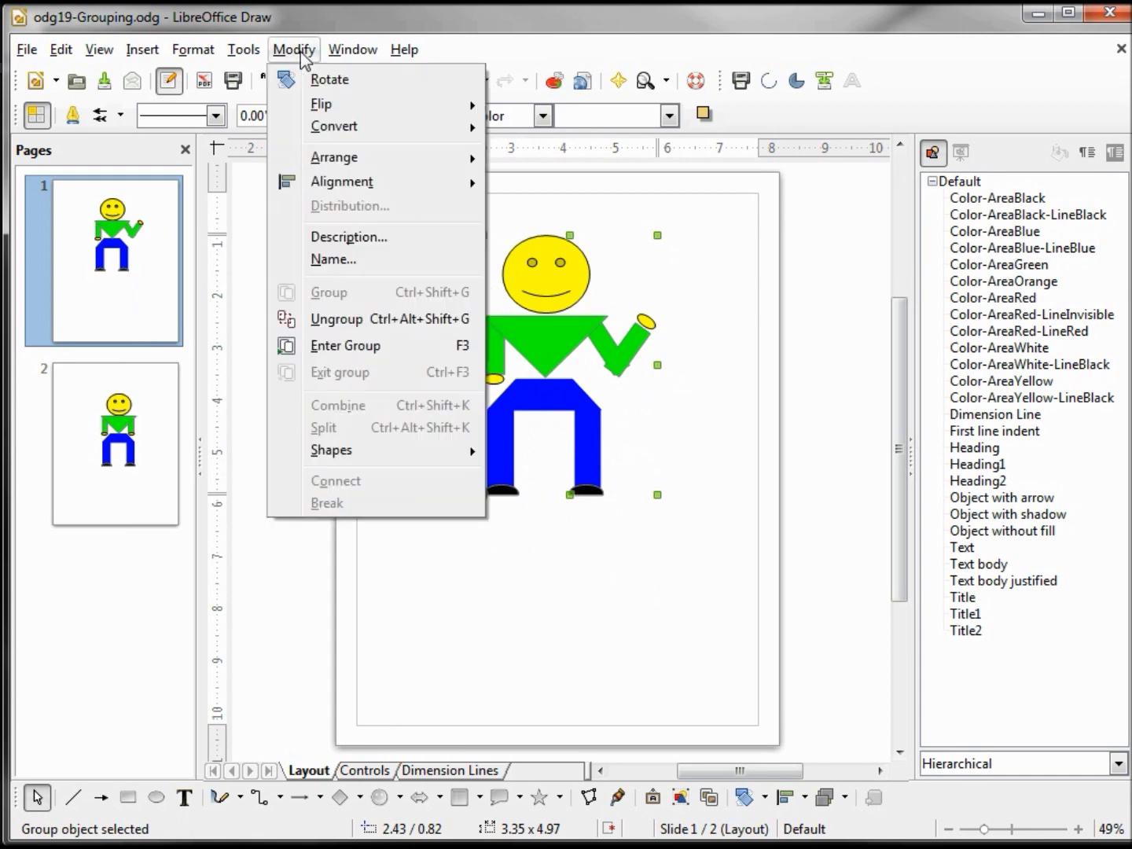
{"action": "left_click", "coordinate": [337, 319]}
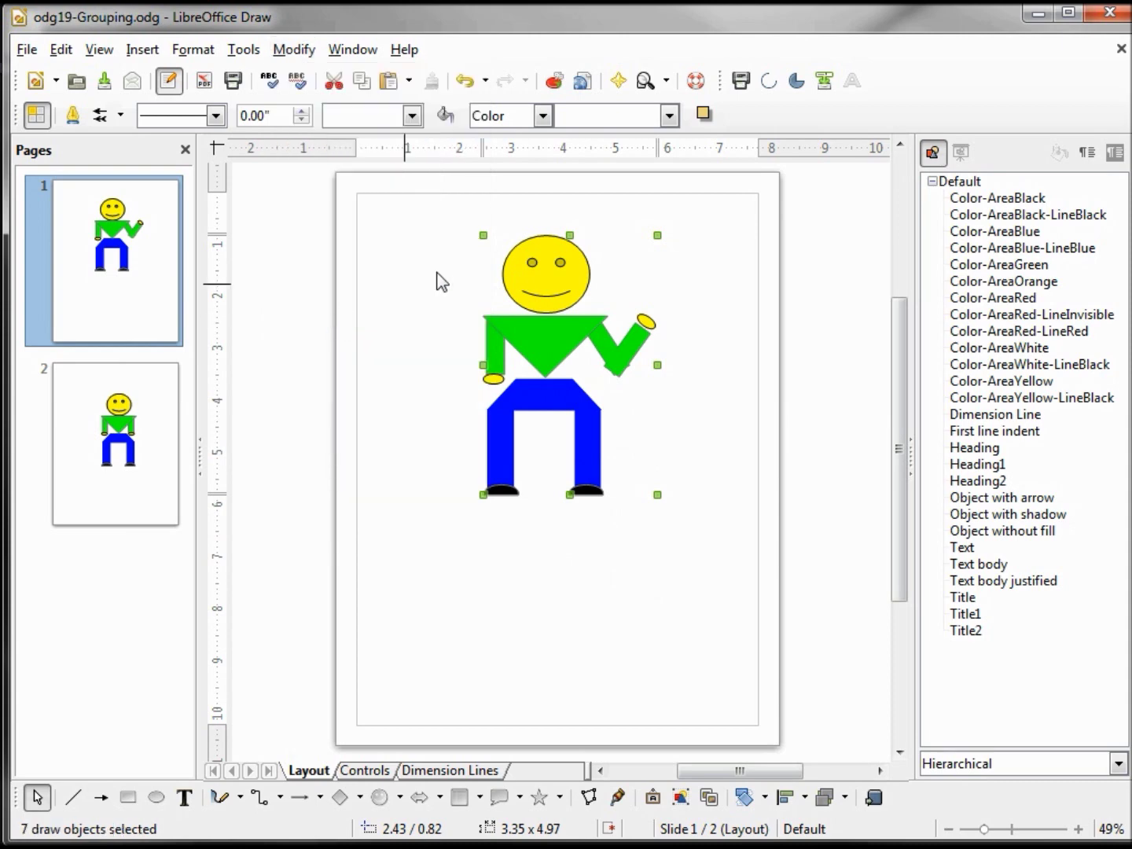
Apply the Color-AreaOrange style to the shirt group, then select all seven figure pieces
{"action": "left_click", "coordinate": [449, 271]}
{"action": "left_click", "coordinate": [517, 277]}
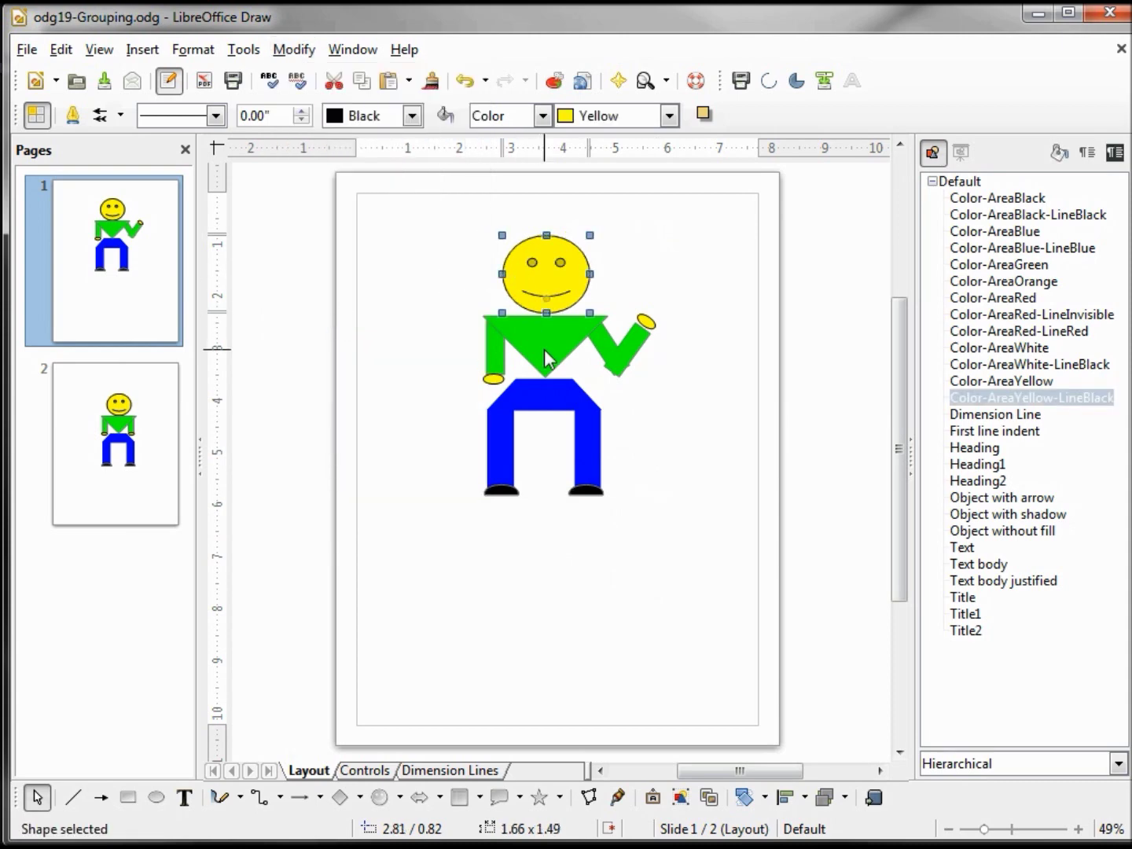
{"action": "left_click", "coordinate": [544, 345]}
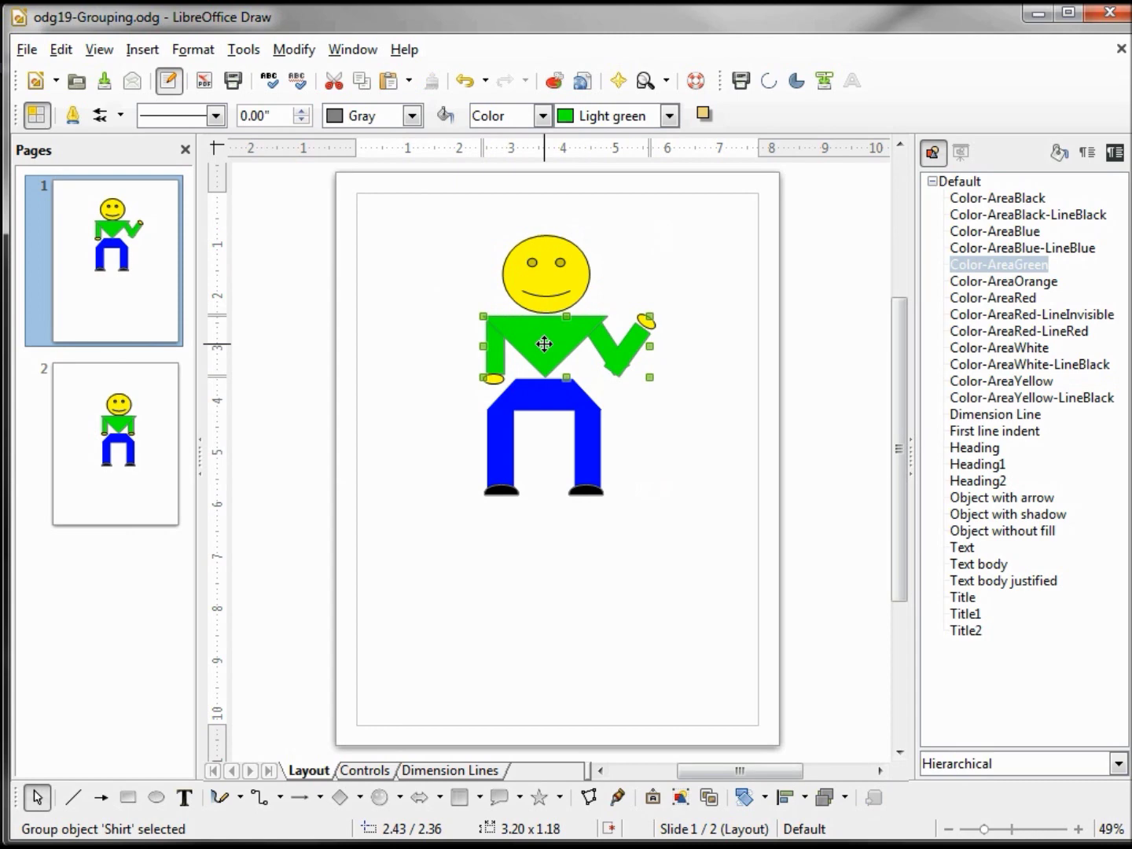
{"action": "double_click", "coordinate": [1005, 282]}
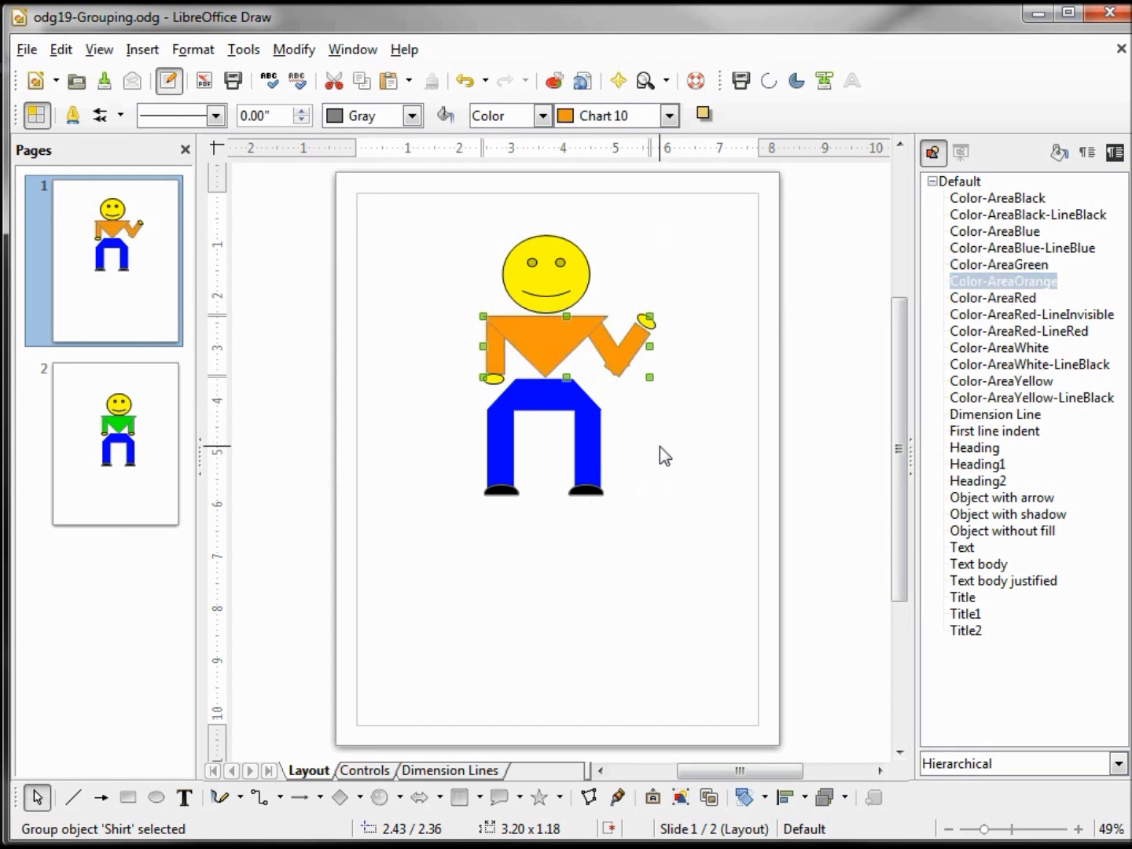
{"action": "left_click", "coordinate": [651, 463]}
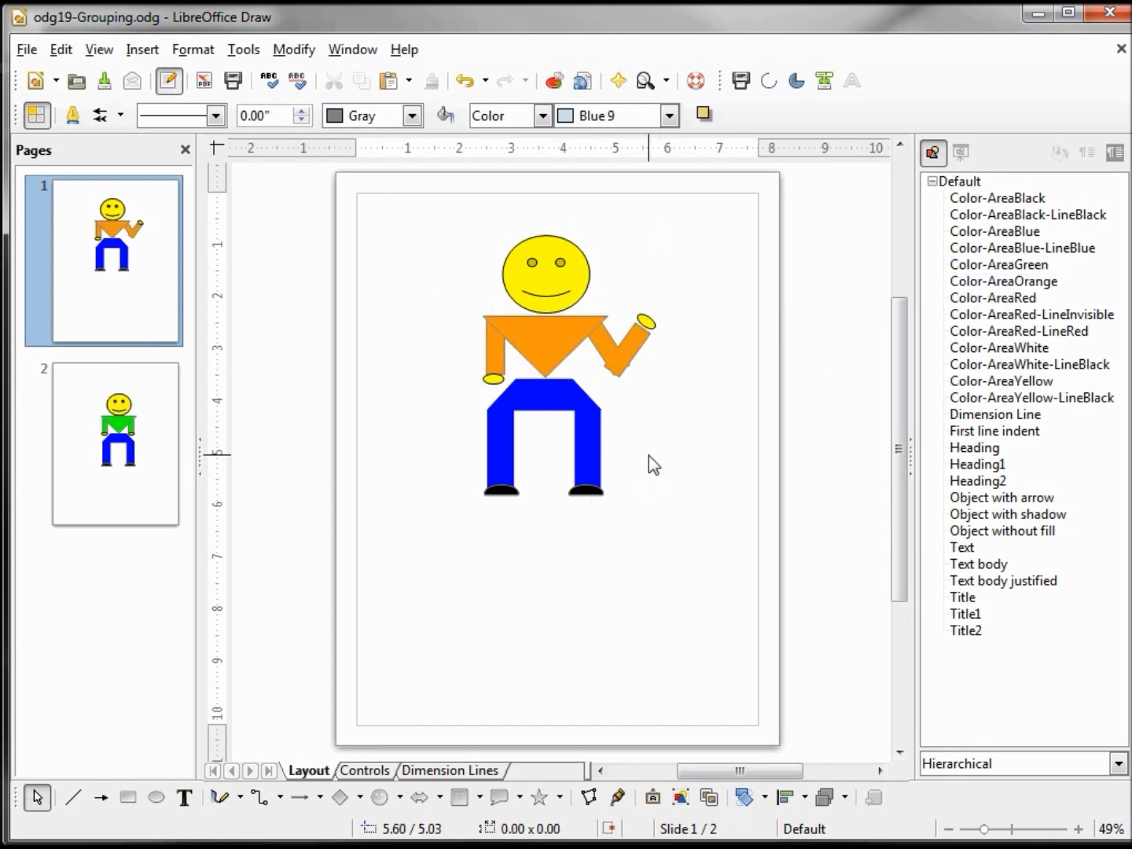
{"action": "key", "text": "ctrl+a"}
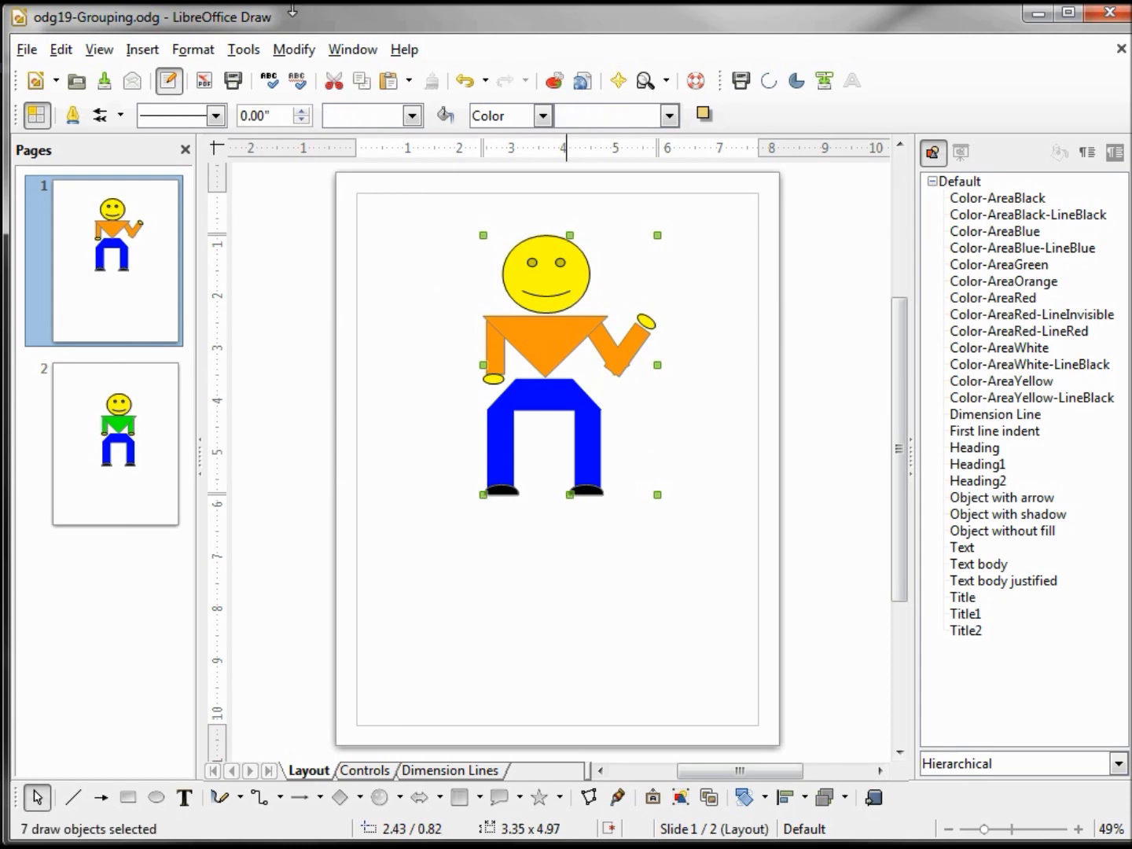